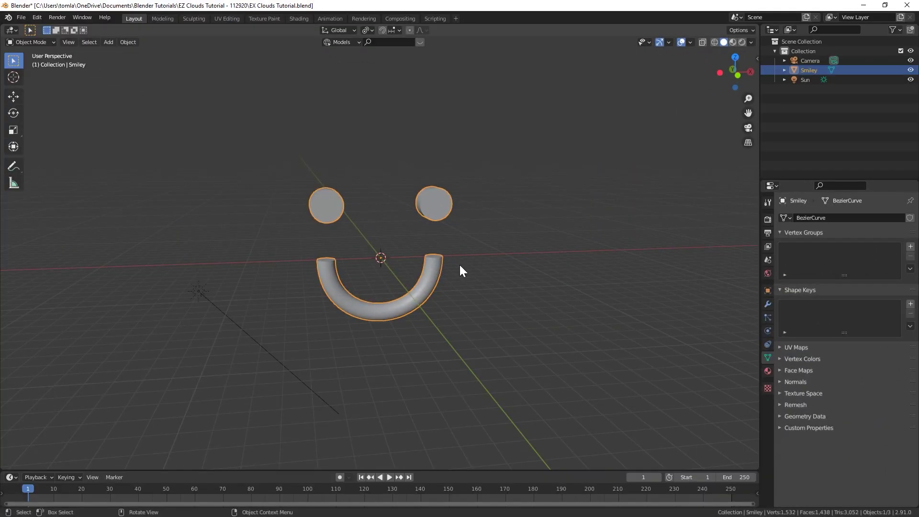
- Add an empty Volume object to the scene from the Add menu's Volume submenu
{"action": "middle_click_drag", "start_coordinate": [319, 278], "coordinate": [402, 254]}
{"action": "key", "text": "shift+a"}
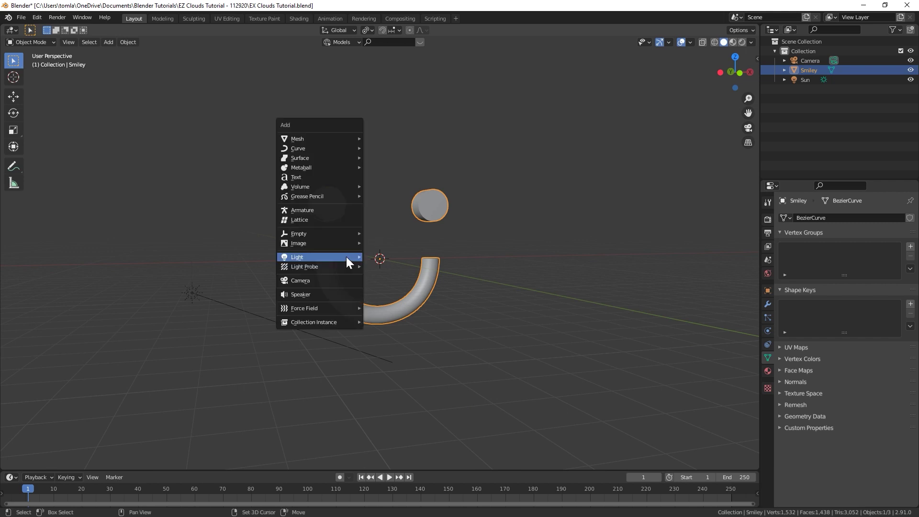
{"action": "mouse_move", "coordinate": [310, 189]}
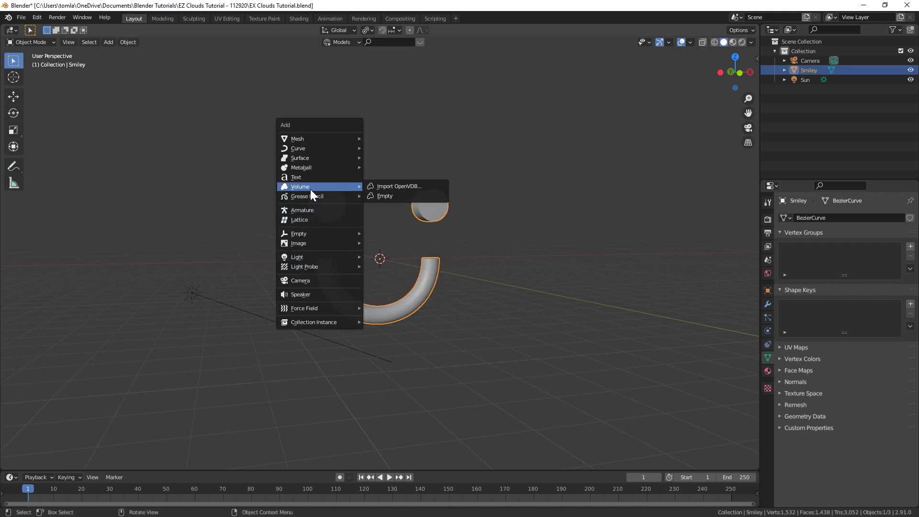
{"action": "left_click", "coordinate": [389, 194]}
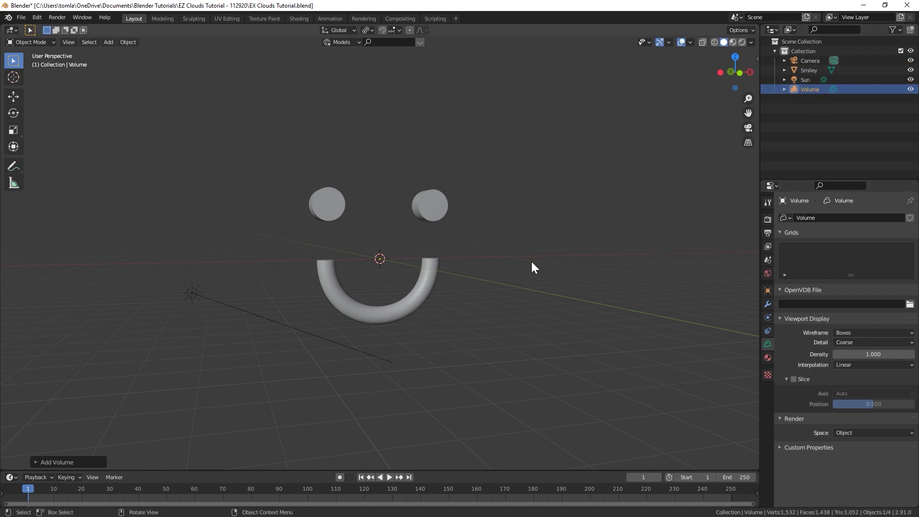
- Give the Volume object a Mesh to Volume modifier with Smiley as its source object
{"action": "left_click", "coordinate": [767, 304]}
{"action": "left_click", "coordinate": [798, 218]}
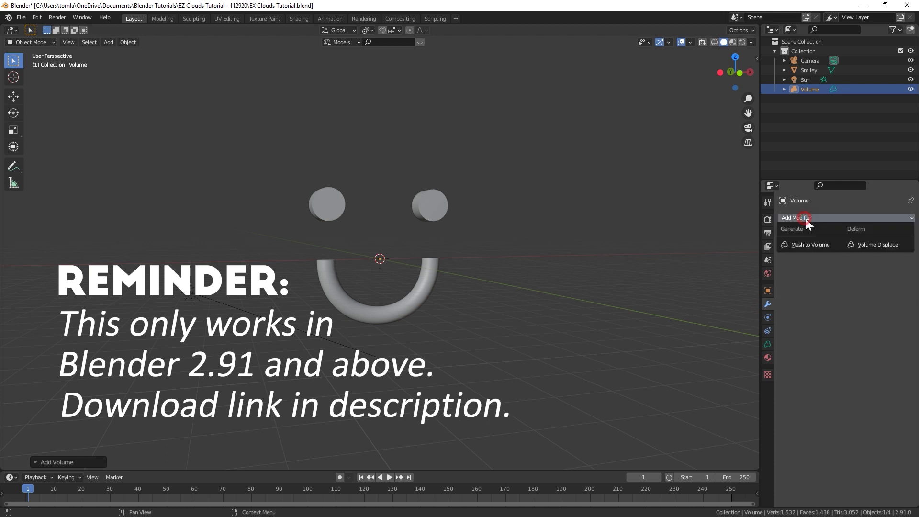
{"action": "left_click", "coordinate": [811, 246]}
{"action": "left_click", "coordinate": [854, 271]}
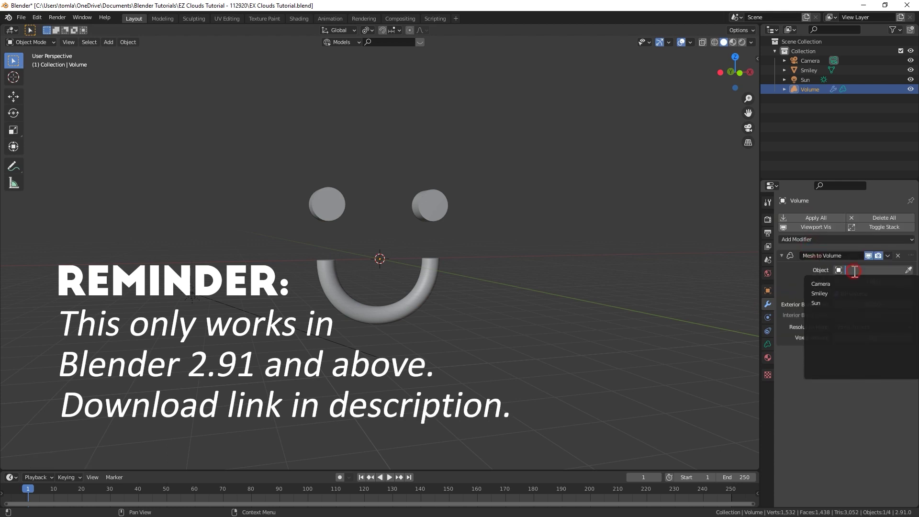
{"action": "left_click", "coordinate": [910, 270]}
{"action": "left_click", "coordinate": [808, 70]}
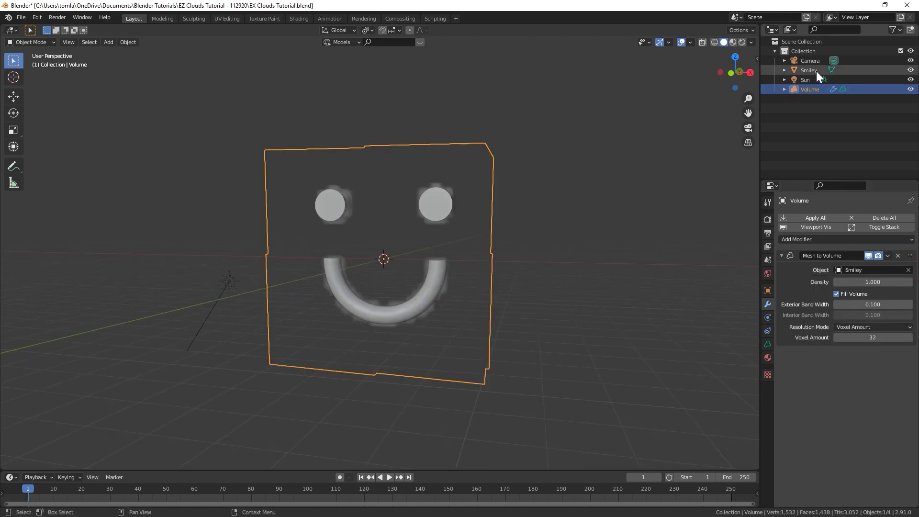
- Hide the original Smiley mesh, leaving only the fuzzy voxel smiley visible
{"action": "left_click", "coordinate": [911, 71]}
{"action": "middle_click_drag", "start_coordinate": [529, 151], "coordinate": [425, 212]}
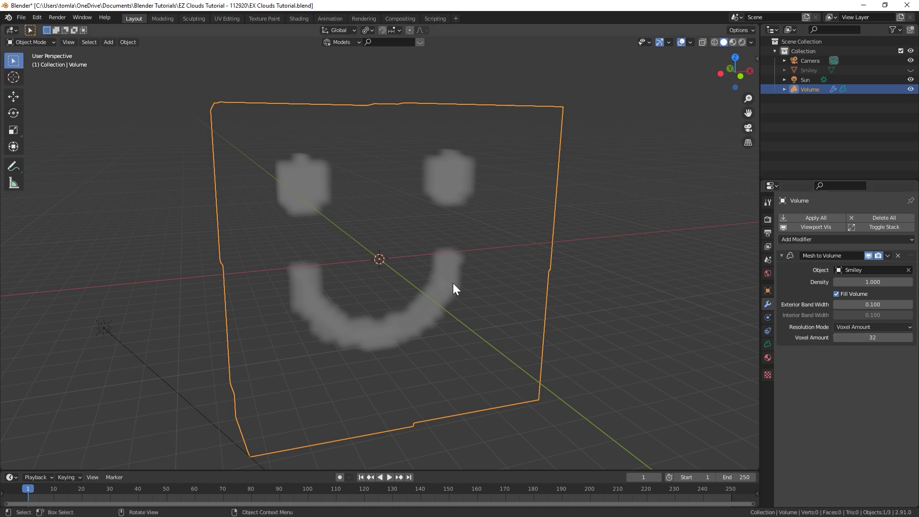
{"action": "middle_click_drag", "start_coordinate": [453, 283], "coordinate": [517, 287]}
- Set the Mesh to Volume Voxel Amount to 256 for smoother shapes and save the file
{"action": "left_click", "coordinate": [870, 337]}
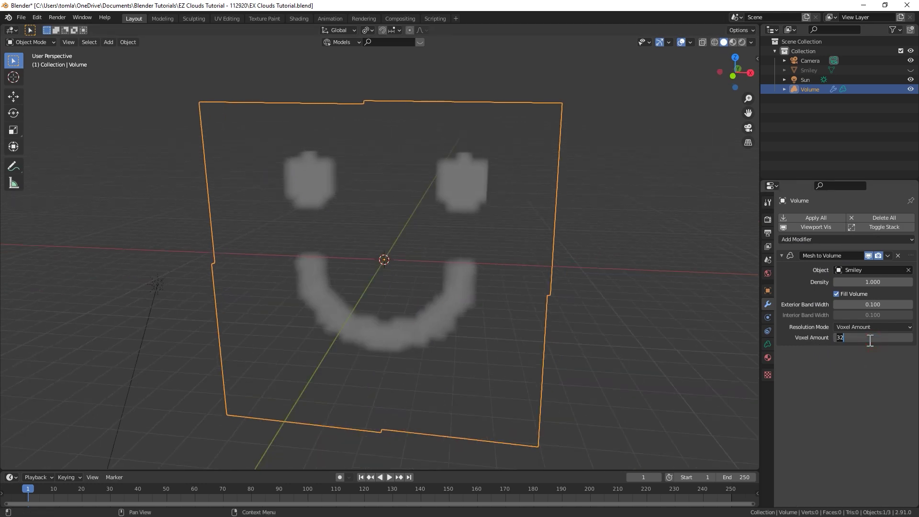
{"action": "type", "text": "256"}
{"action": "key", "text": "Return"}
{"action": "middle_click_drag", "start_coordinate": [446, 230], "coordinate": [507, 225]}
{"action": "key", "text": "ctrl+s"}
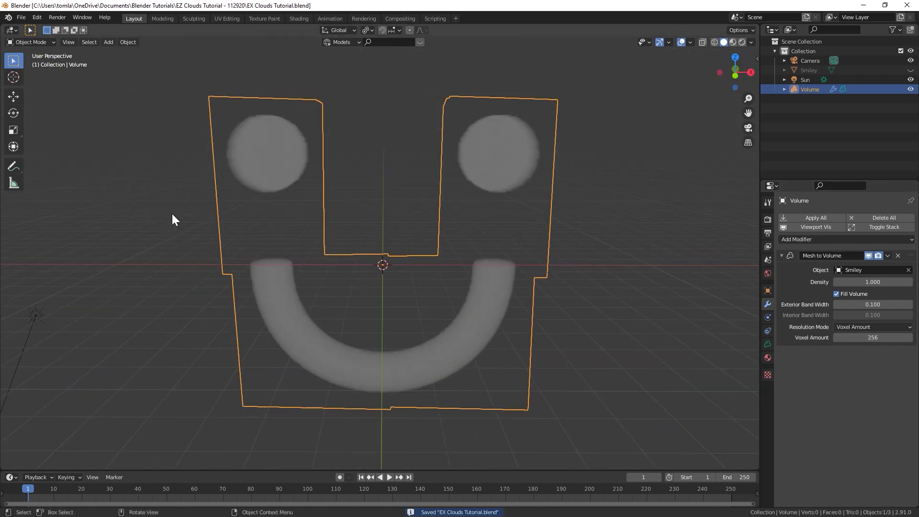
{"action": "left_click", "coordinate": [741, 42]}
- With the HDRI sky rendered, raise the Mesh to Volume Density to 3
{"action": "mouse_move", "coordinate": [570, 204]}
{"action": "middle_mouse_down"}
{"action": "mouse_move", "coordinate": [544, 214]}
{"action": "mouse_move", "coordinate": [646, 212]}
{"action": "mouse_move", "coordinate": [252, 160]}
{"action": "middle_mouse_up"}
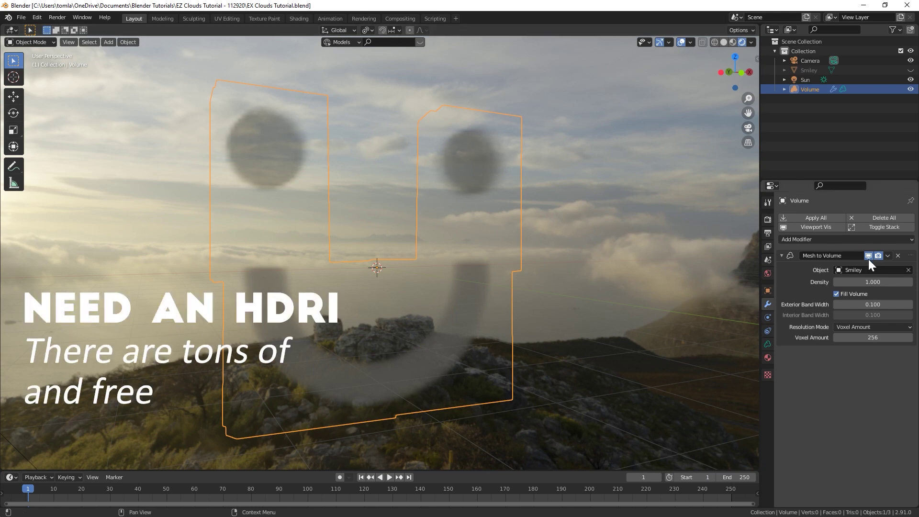
{"action": "left_click", "coordinate": [864, 284]}
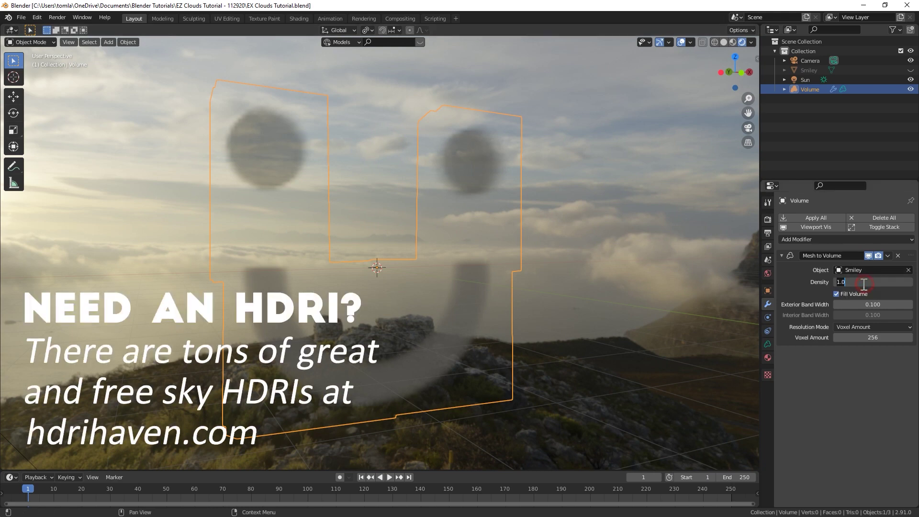
{"action": "type", "text": "3"}
{"action": "key", "text": "Return"}
{"action": "mouse_move", "coordinate": [555, 331]}
{"action": "middle_mouse_down"}
{"action": "mouse_move", "coordinate": [538, 337]}
{"action": "mouse_move", "coordinate": [568, 340]}
{"action": "mouse_move", "coordinate": [557, 337]}
{"action": "middle_mouse_up"}
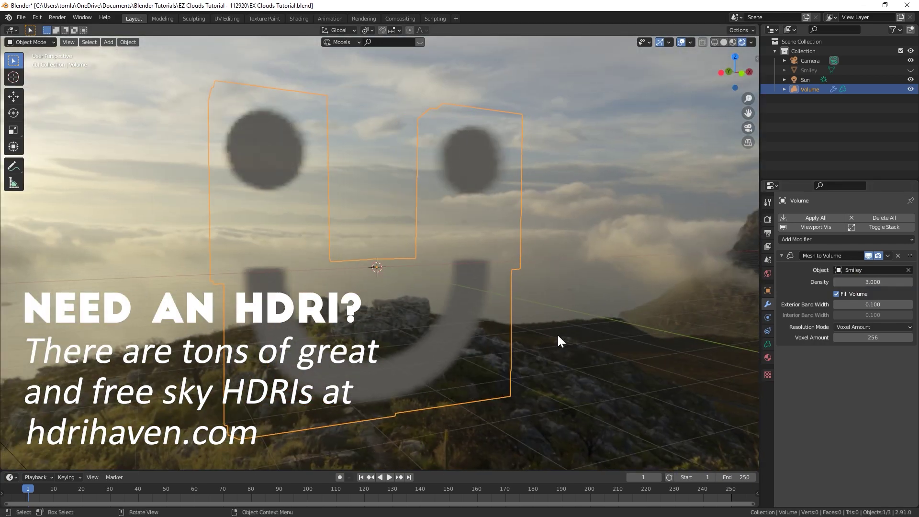
{"action": "left_click", "coordinate": [767, 219]}
- Set the render engine to Cycles with GPU Compute as the device
{"action": "left_click", "coordinate": [842, 217]}
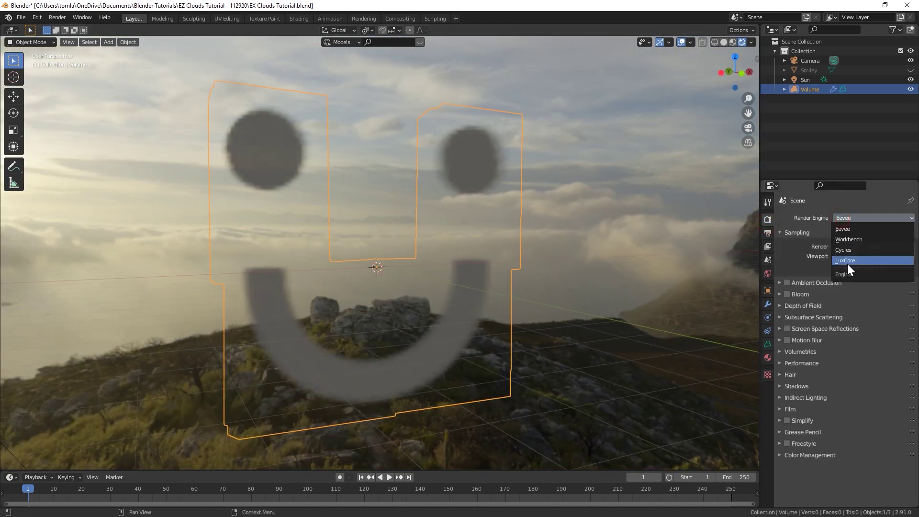
{"action": "left_click", "coordinate": [846, 250]}
{"action": "left_click", "coordinate": [848, 240]}
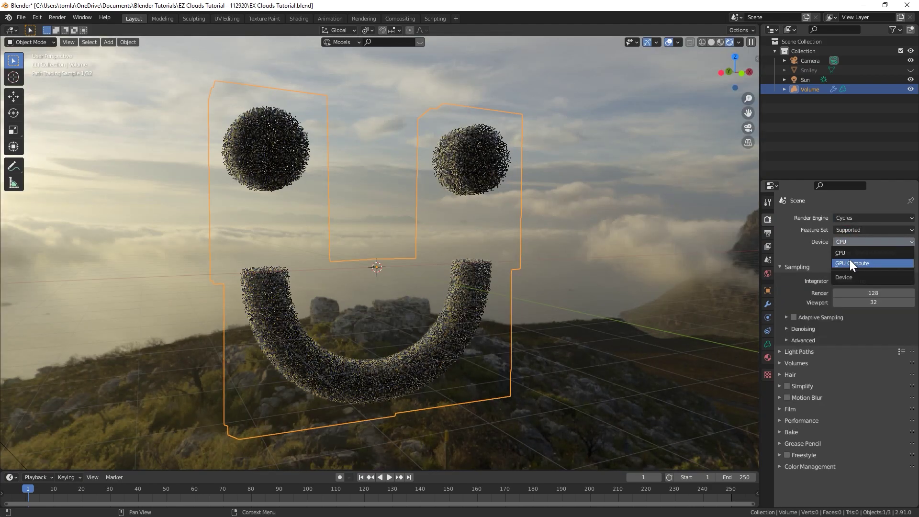
{"action": "left_click", "coordinate": [850, 263]}
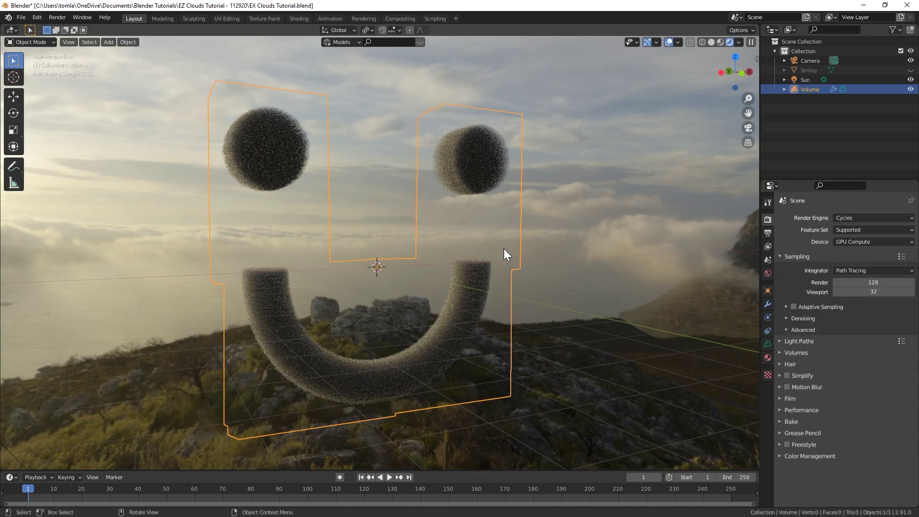
{"action": "middle_click_drag", "start_coordinate": [480, 301], "coordinate": [431, 313]}
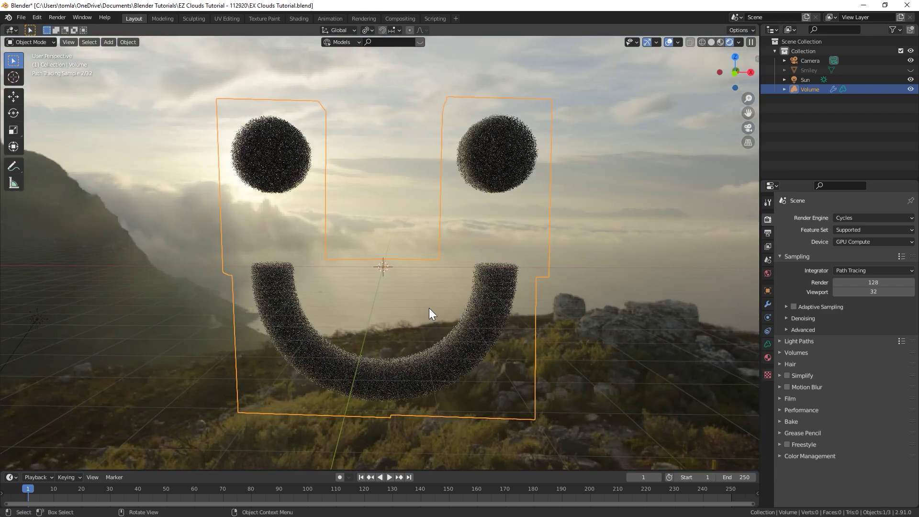
- In solid shading, add a Volume Displace modifier below Mesh to Volume with a new texture
{"action": "key", "text": "z"}
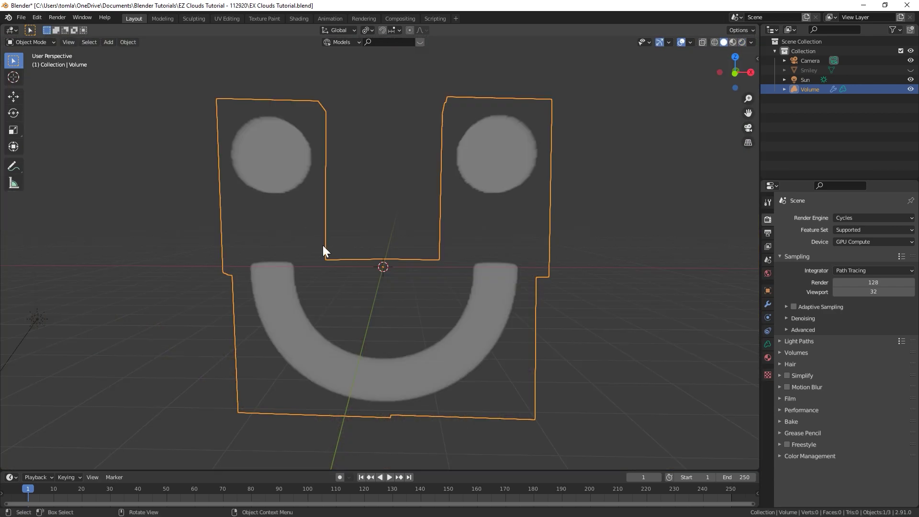
{"action": "left_click", "coordinate": [768, 303]}
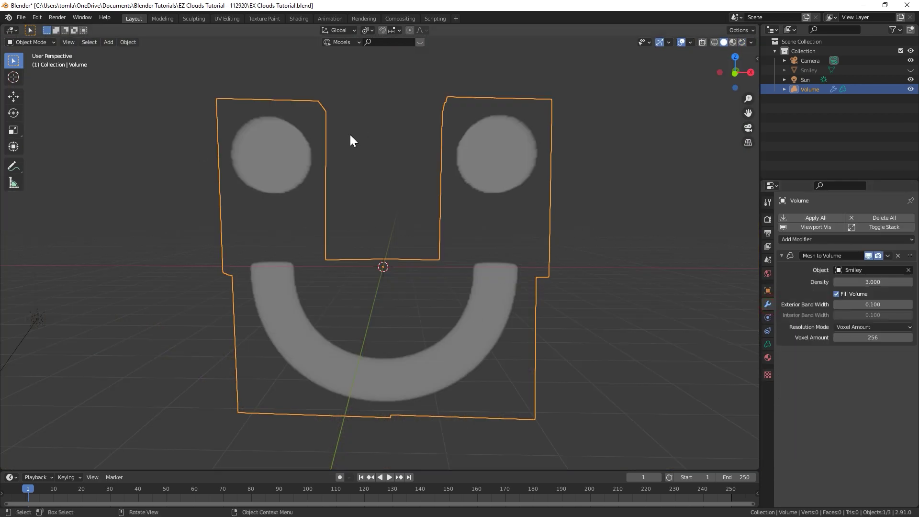
{"action": "left_click", "coordinate": [877, 237]}
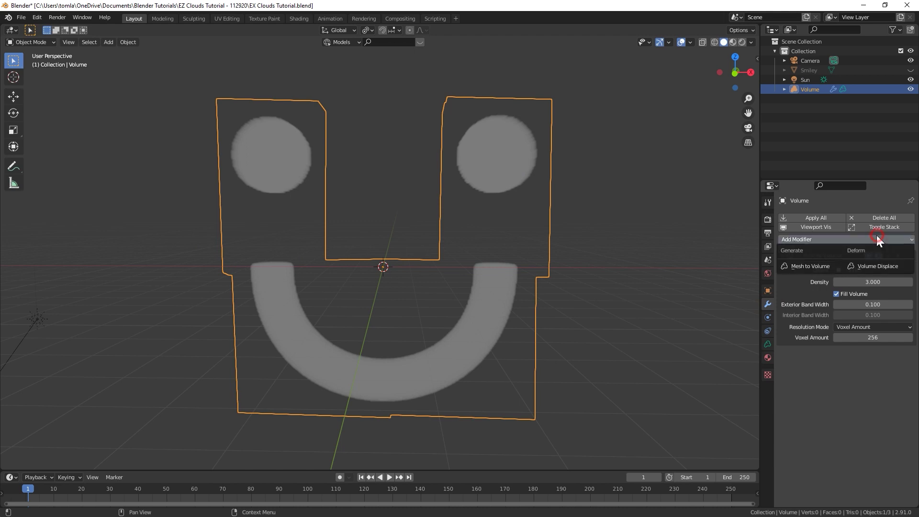
{"action": "left_click", "coordinate": [868, 265]}
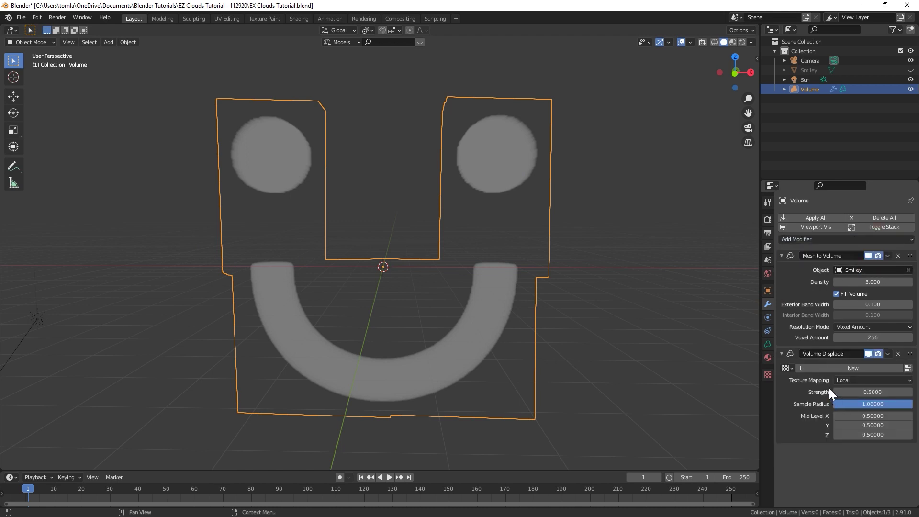
{"action": "left_click", "coordinate": [798, 367]}
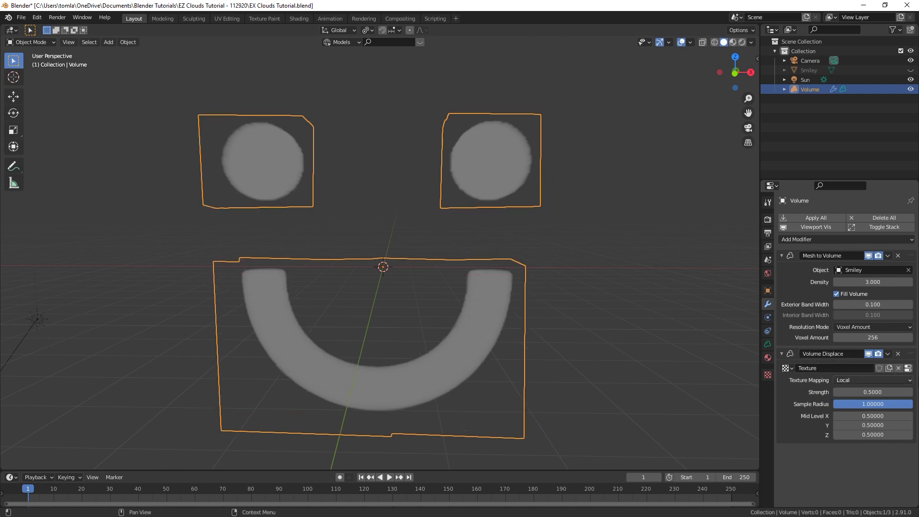
- Change the displacement texture's type to Clouds
{"action": "left_click", "coordinate": [908, 369]}
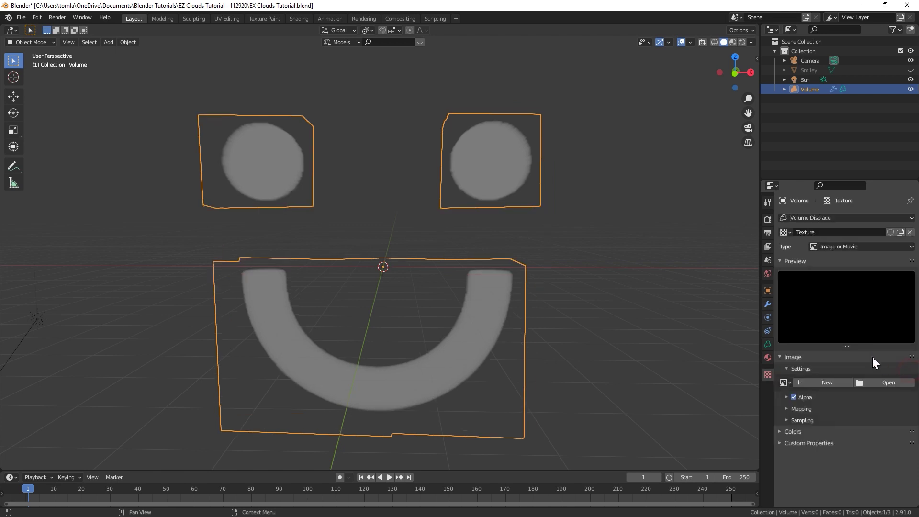
{"action": "left_click", "coordinate": [837, 246]}
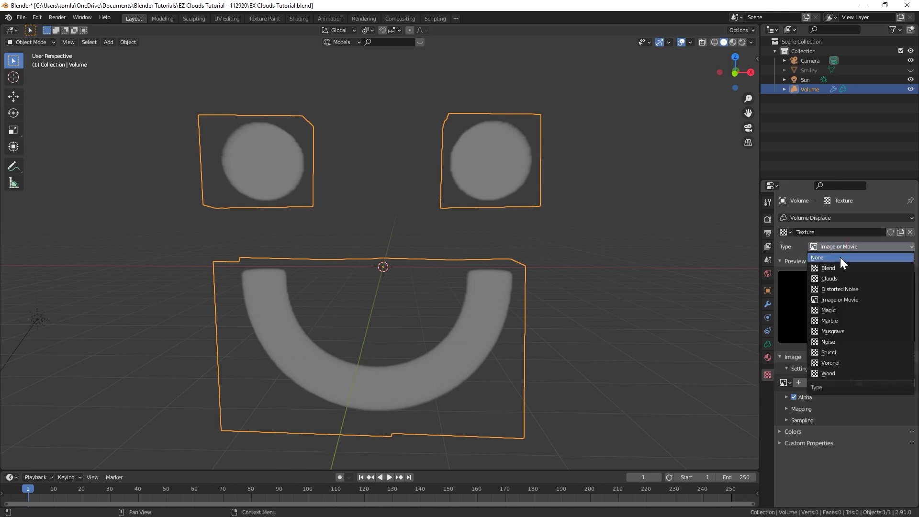
{"action": "left_click", "coordinate": [839, 277]}
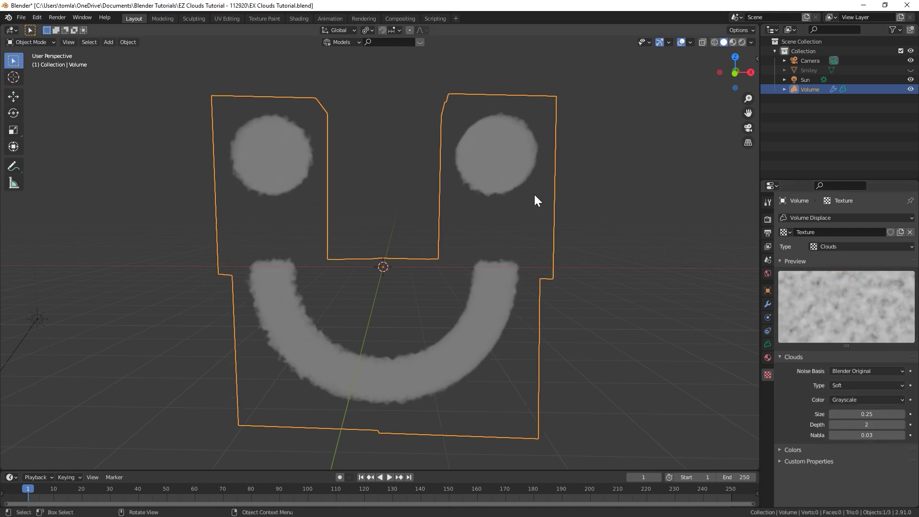
{"action": "mouse_move", "coordinate": [430, 210]}
{"action": "middle_mouse_down"}
{"action": "mouse_move", "coordinate": [372, 214]}
{"action": "mouse_move", "coordinate": [427, 213]}
{"action": "middle_mouse_up"}
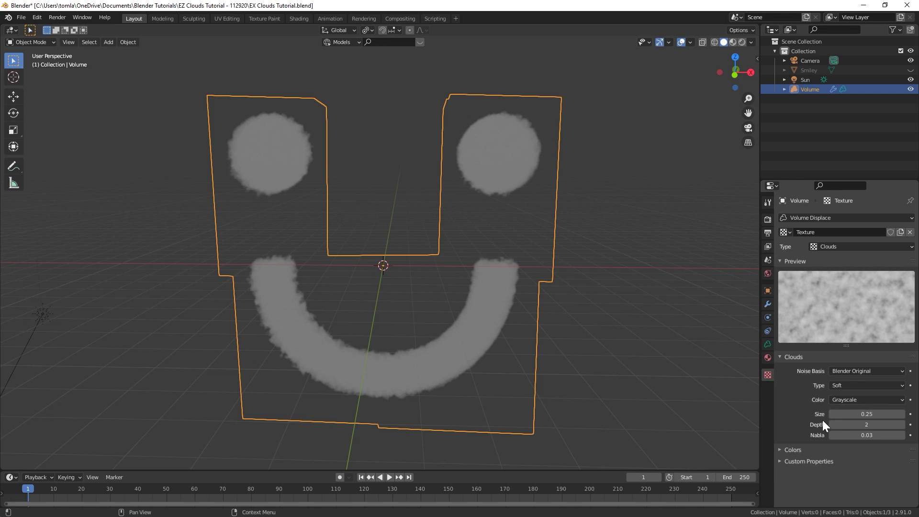
- Set the Clouds texture Size to 0.75, then settle on 1.00
{"action": "left_click", "coordinate": [862, 414]}
{"action": "type", "text": ".75"}
{"action": "key", "text": "Return"}
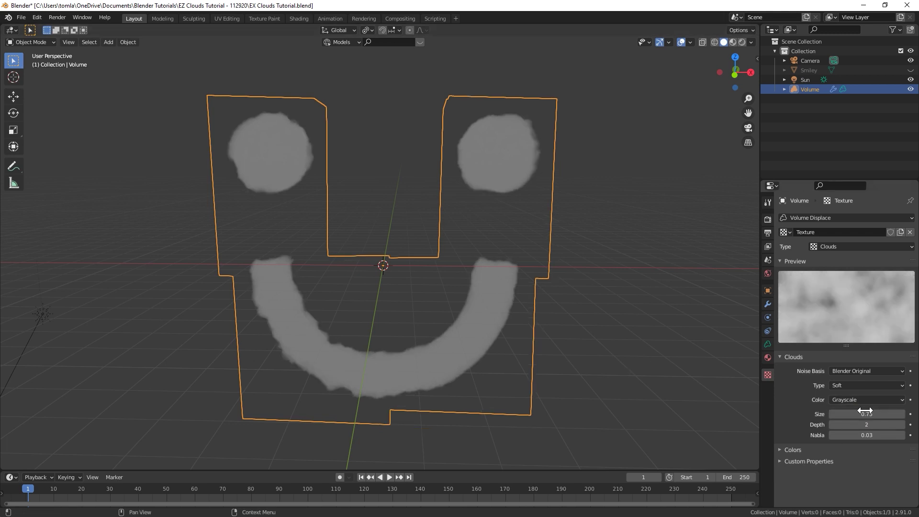
{"action": "left_click", "coordinate": [865, 413]}
{"action": "type", "text": "1"}
{"action": "key", "text": "Return"}
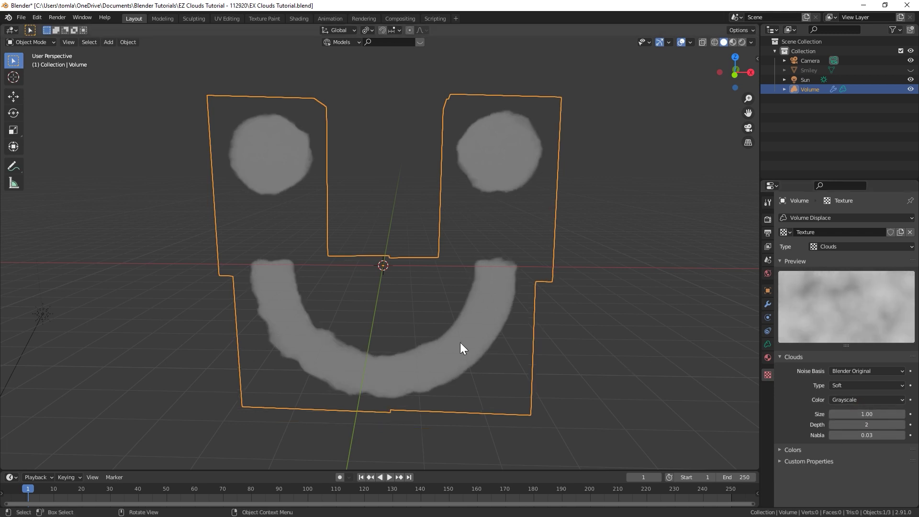
{"action": "left_click", "coordinate": [766, 302]}
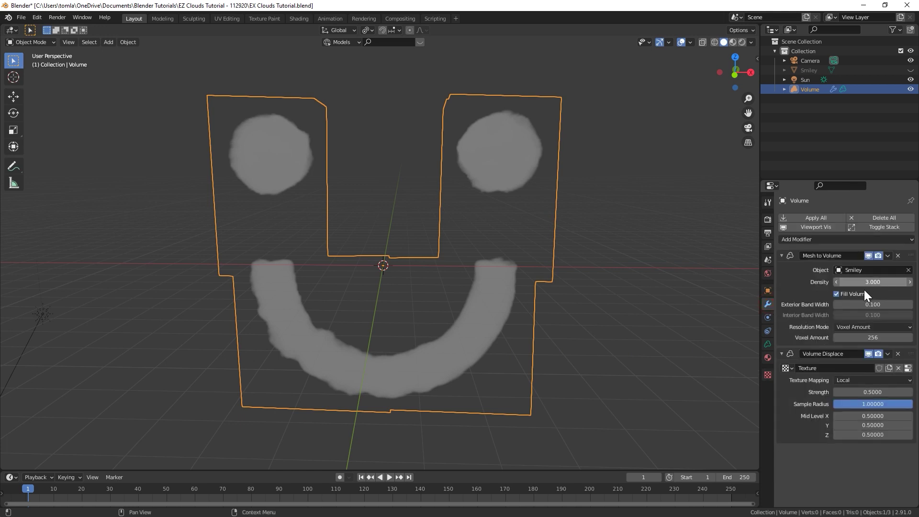
- Nudge the first displacement Strength to 0.5426 and add a second Volume Displace with a new texture
{"action": "mouse_move", "coordinate": [871, 392]}
{"action": "left_mouse_down"}
{"action": "mouse_move", "coordinate": [881, 391]}
{"action": "mouse_move", "coordinate": [859, 392]}
{"action": "mouse_move", "coordinate": [914, 390]}
{"action": "mouse_move", "coordinate": [838, 389]}
{"action": "mouse_move", "coordinate": [871, 390]}
{"action": "left_mouse_up"}
{"action": "left_click", "coordinate": [781, 353]}
{"action": "left_click", "coordinate": [869, 239]}
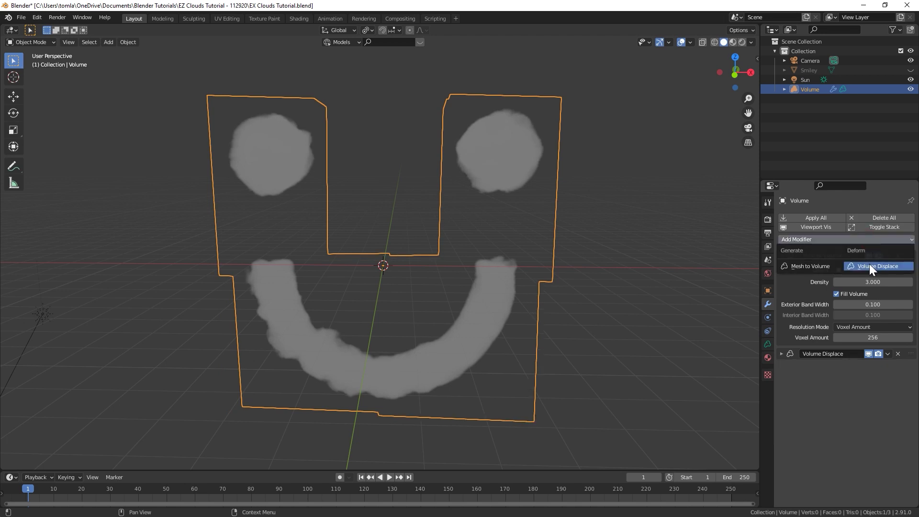
{"action": "left_click", "coordinate": [870, 264]}
{"action": "left_click", "coordinate": [857, 381]}
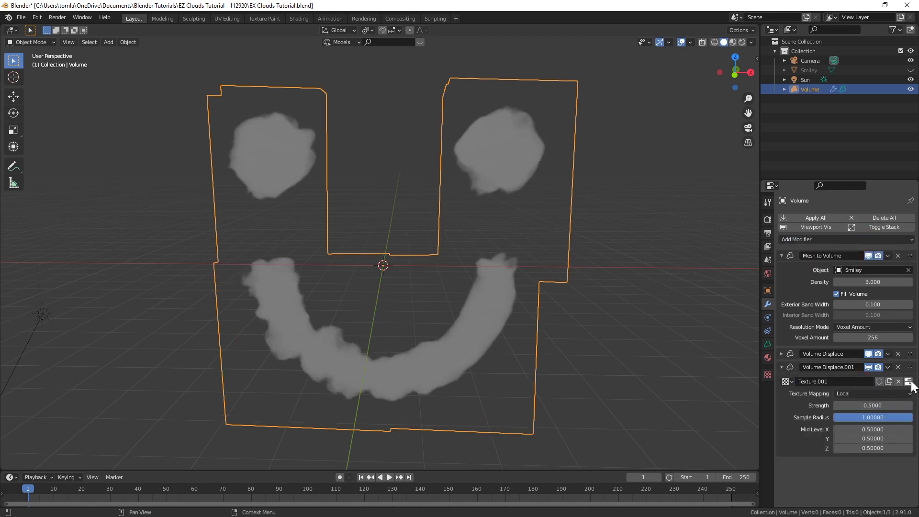
{"action": "left_click", "coordinate": [907, 381]}
- Set the second cloud texture's Size to 0.35 and change its Depth
{"action": "left_click", "coordinate": [866, 414]}
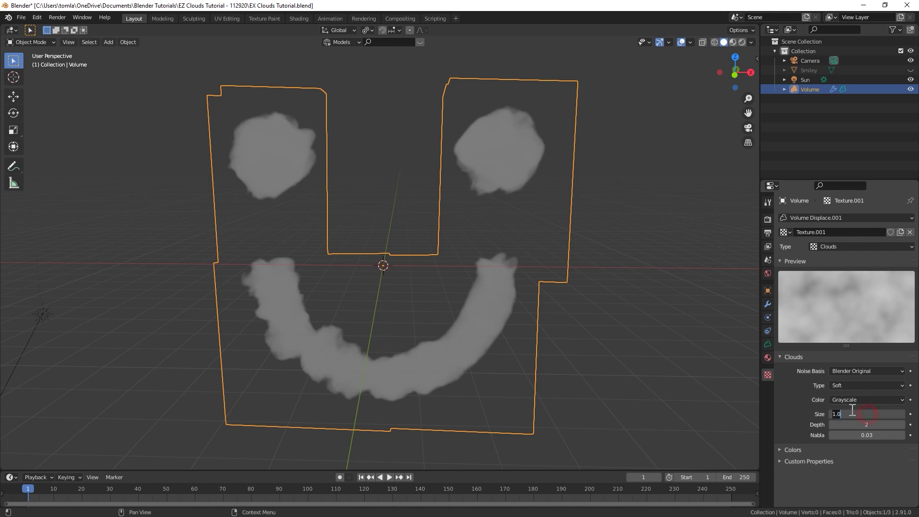
{"action": "type", "text": "0.35"}
{"action": "key", "text": "Return"}
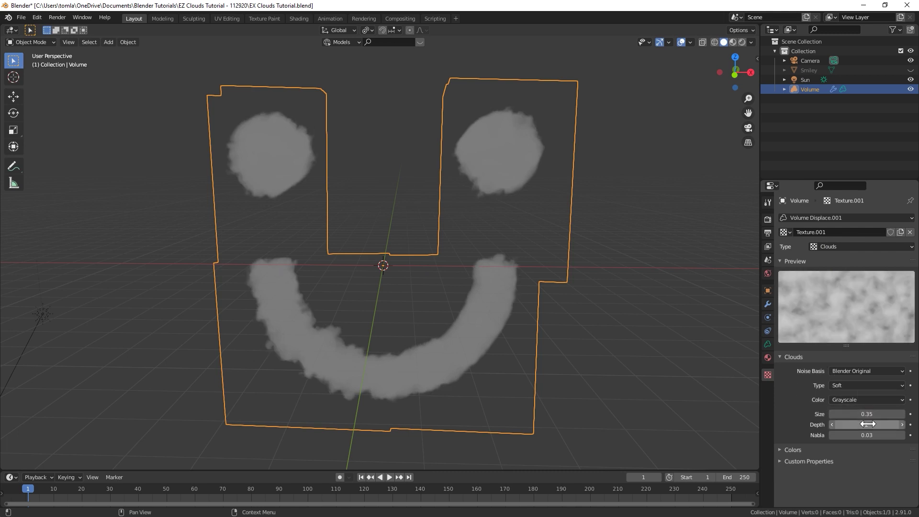
{"action": "left_click", "coordinate": [867, 424]}
{"action": "type", "text": "2"}
{"action": "key", "text": "Return"}
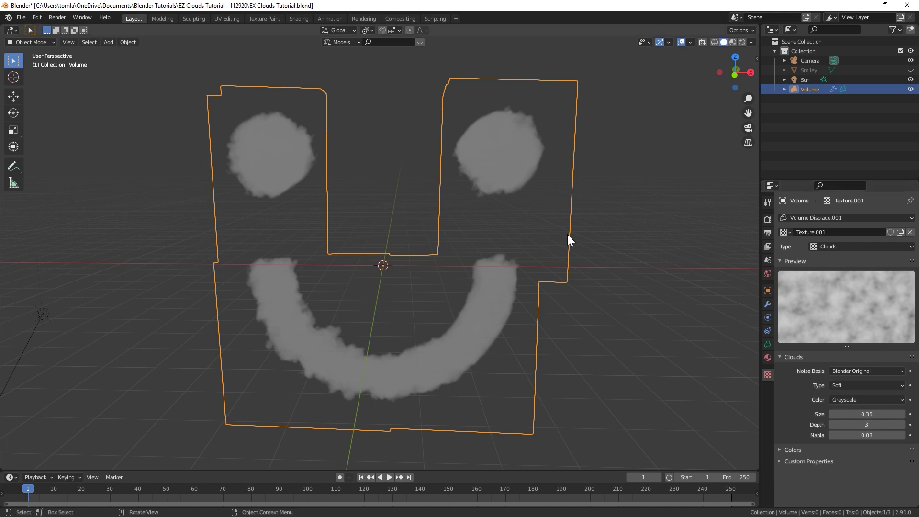
- Raise the second Volume Displace Strength to about 0.75
{"action": "left_click", "coordinate": [768, 304]}
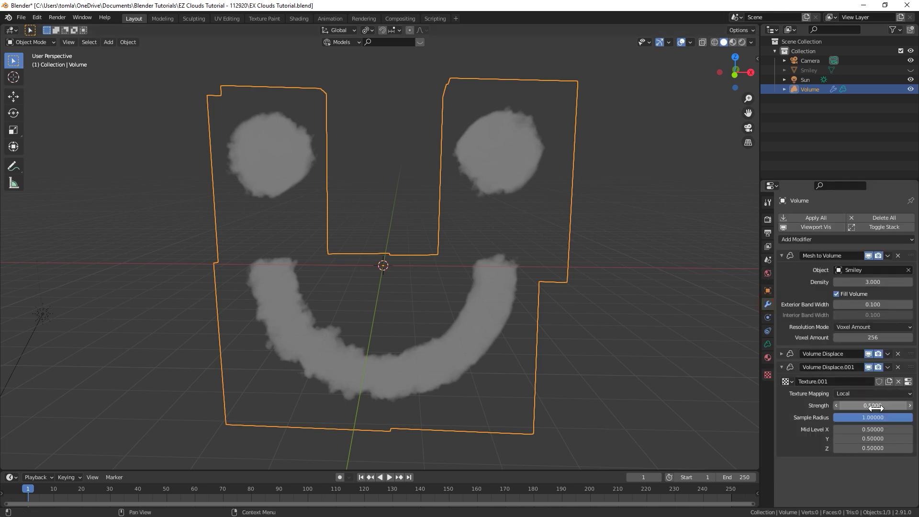
{"action": "middle_click_drag", "start_coordinate": [479, 167], "coordinate": [478, 326]}
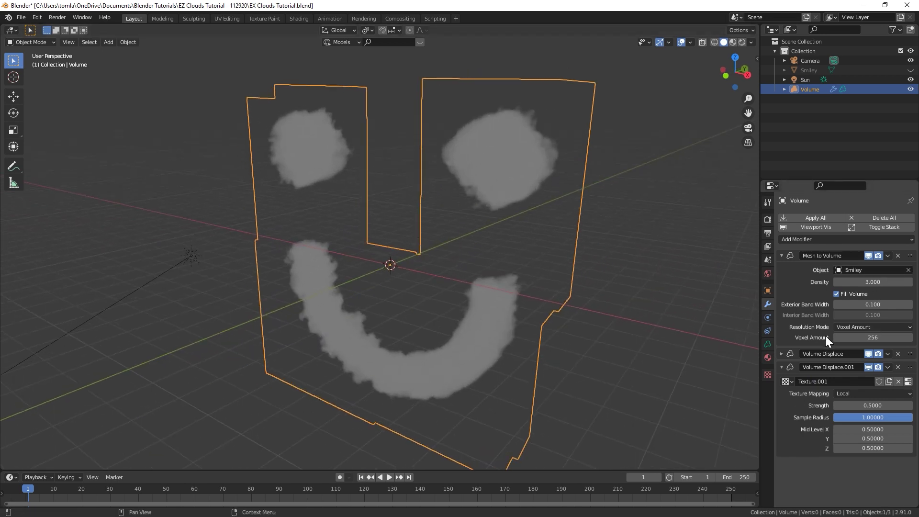
{"action": "left_click_drag", "start_coordinate": [857, 405], "coordinate": [895, 406]}
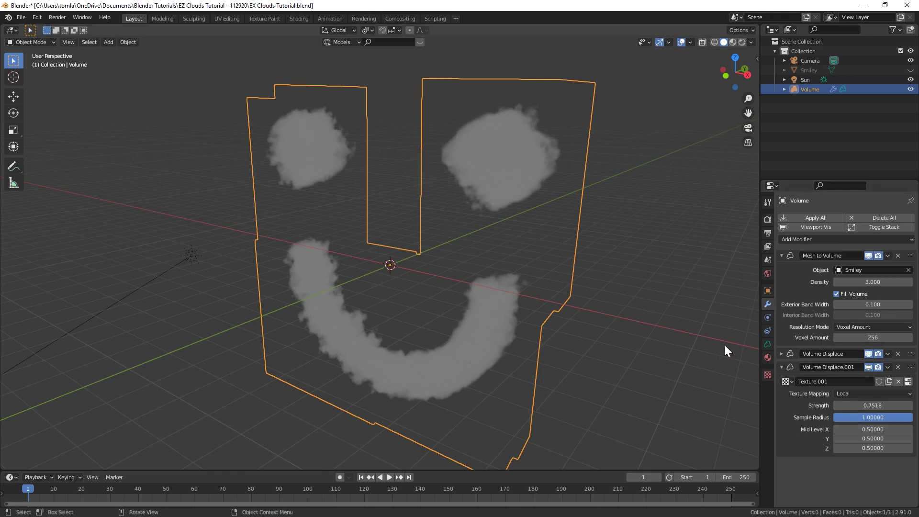
- Add a third Volume Displace modifier with a new cloud texture of Size 0.10
{"action": "left_click", "coordinate": [781, 367]}
{"action": "left_click", "coordinate": [861, 238]}
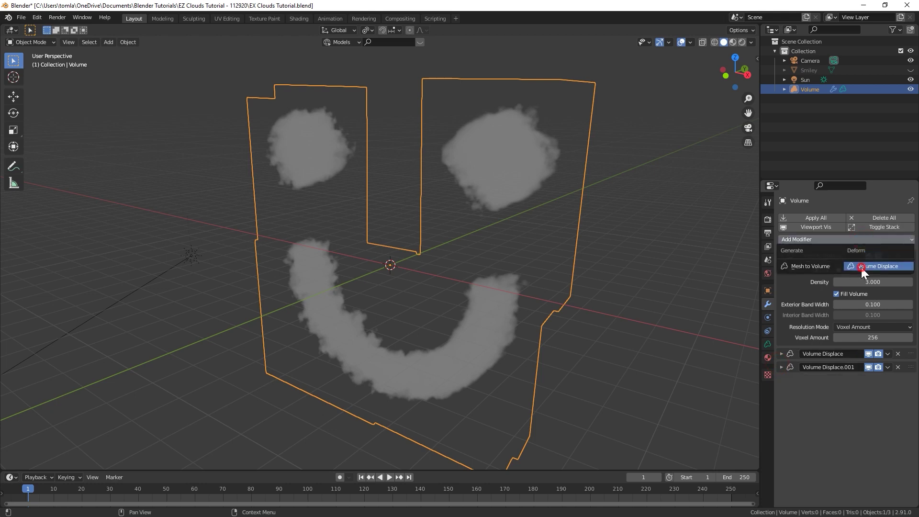
{"action": "left_click", "coordinate": [861, 268]}
{"action": "left_click", "coordinate": [855, 394]}
{"action": "left_click", "coordinate": [906, 397]}
{"action": "left_click", "coordinate": [870, 414]}
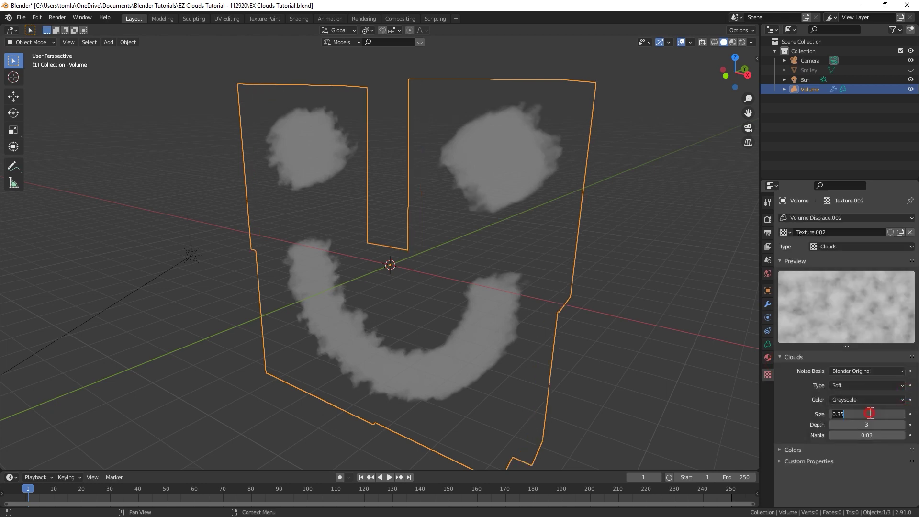
{"action": "type", "text": "0.1"}
{"action": "key", "text": "Return"}
- Increase the Mesh to Volume Voxel Amount to 400
{"action": "scroll", "coordinate": [500, 196], "scroll_direction": "up", "scroll_amount": 4}
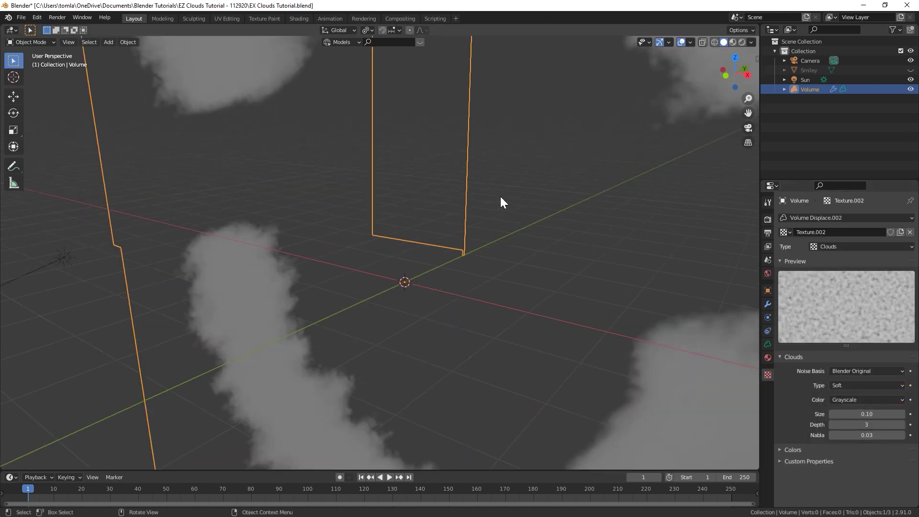
{"action": "middle_click_drag", "start_coordinate": [527, 171], "coordinate": [352, 322], "text": "shift"}
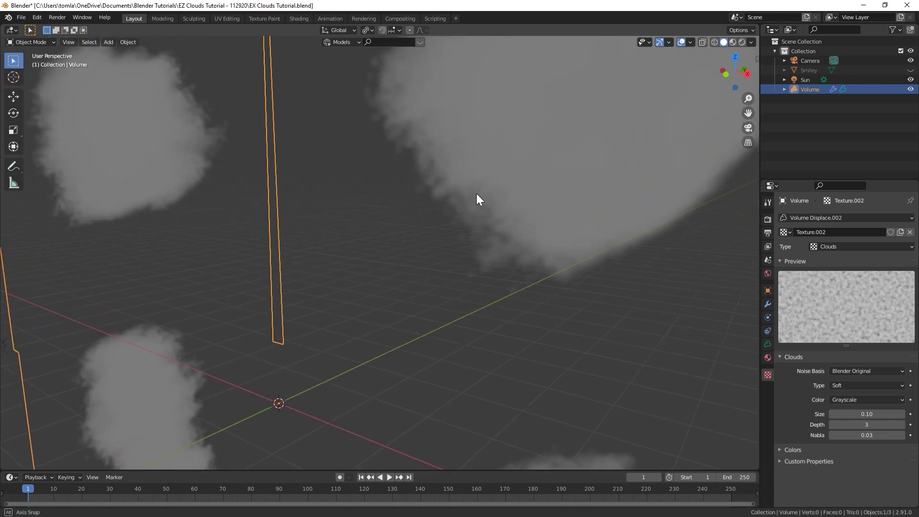
{"action": "scroll", "coordinate": [454, 211], "scroll_direction": "up", "scroll_amount": 2}
{"action": "middle_click_drag", "start_coordinate": [433, 221], "coordinate": [353, 174]}
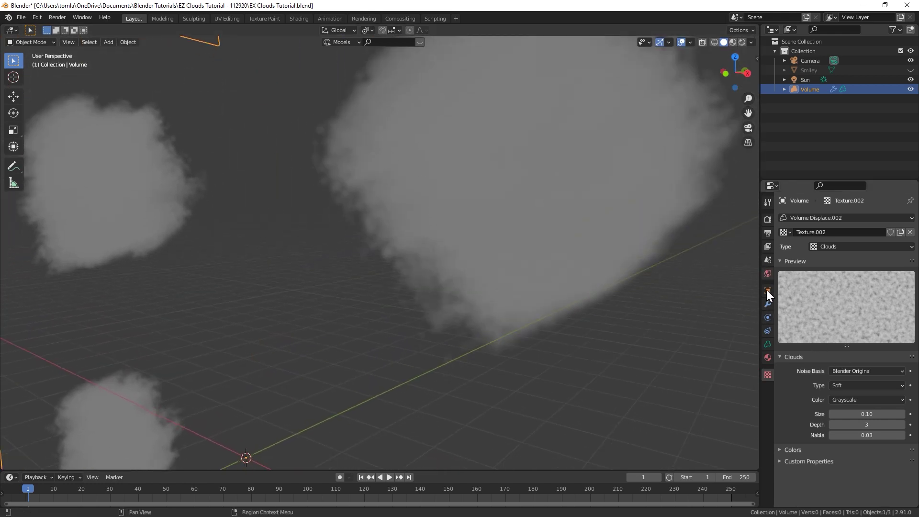
{"action": "left_click", "coordinate": [768, 304]}
{"action": "left_click", "coordinate": [871, 339]}
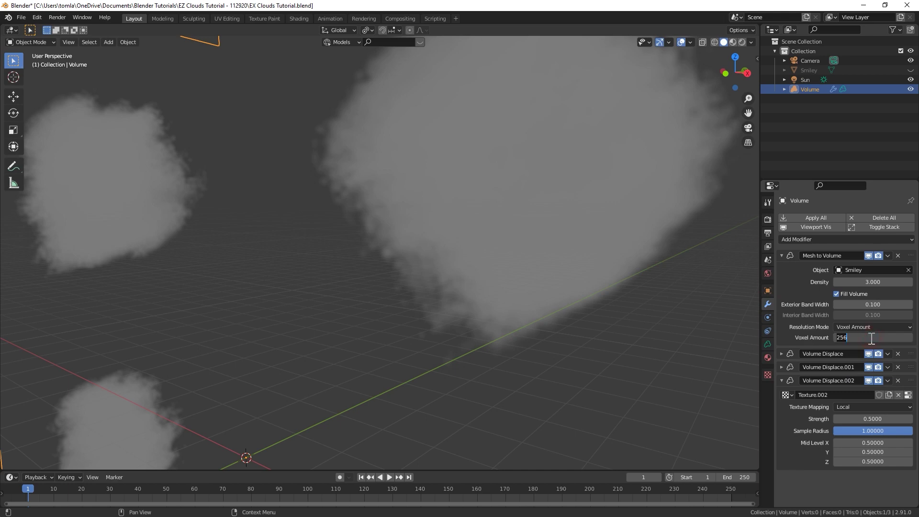
{"action": "type", "text": "400"}
{"action": "key", "text": "Return"}
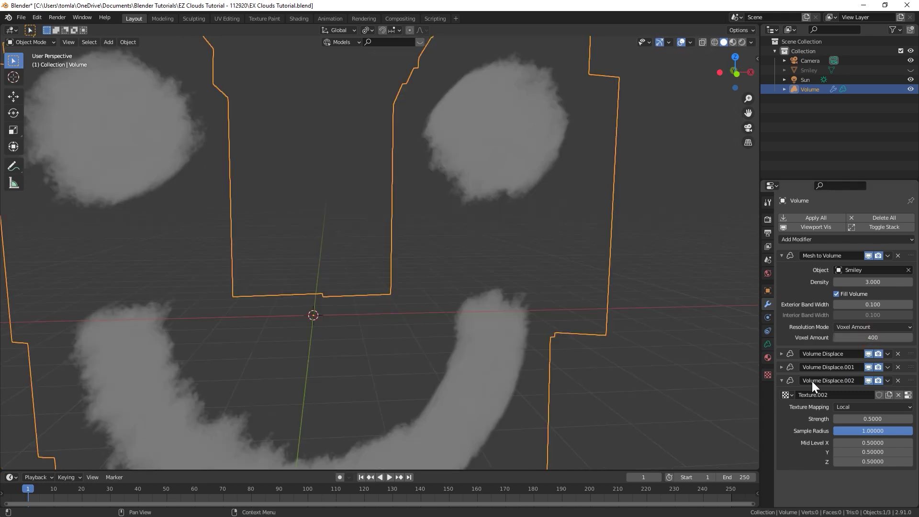
{"action": "left_click", "coordinate": [874, 418]}
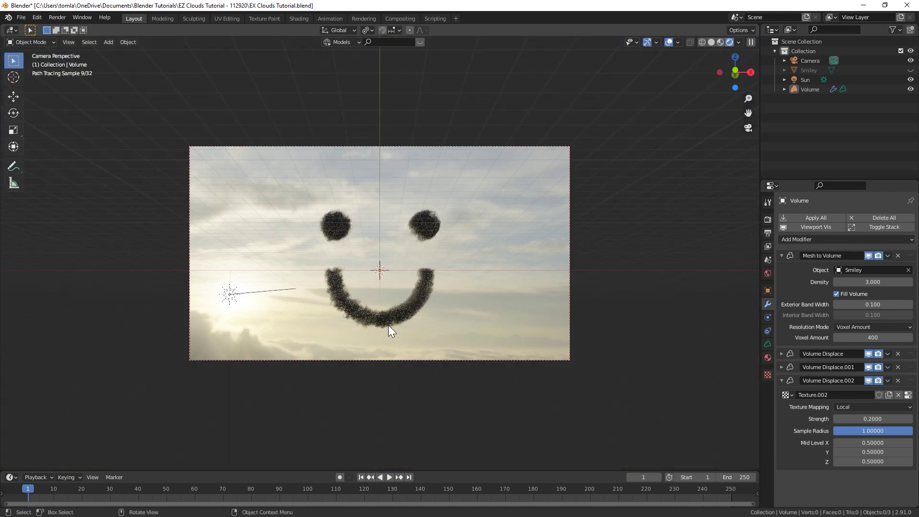
- Zoom in on the dark, wispy smiley clouds rendered through the camera
{"action": "scroll", "coordinate": [389, 325], "scroll_direction": "up", "scroll_amount": 1}
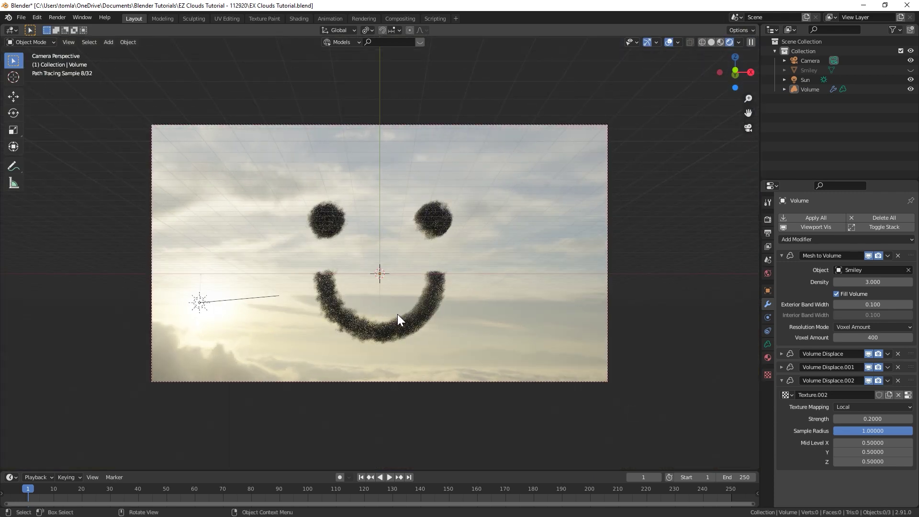
{"action": "scroll", "coordinate": [398, 314], "scroll_direction": "up", "scroll_amount": 5}
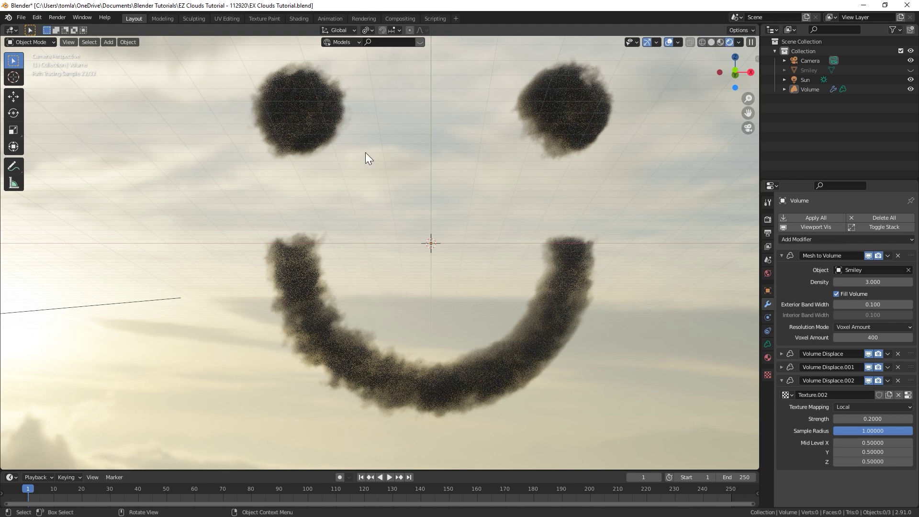
- Select the Volume object and give it a new material named Clouds
{"action": "left_click", "coordinate": [713, 42]}
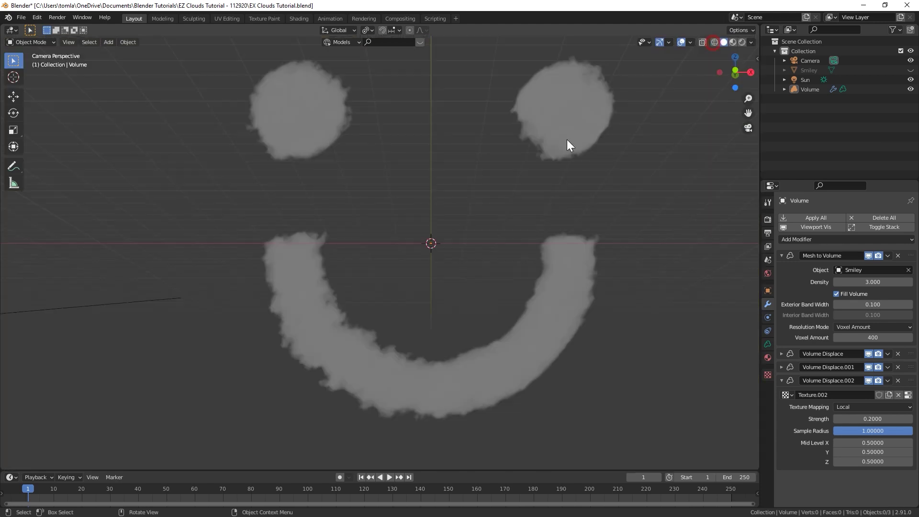
{"action": "scroll", "coordinate": [527, 206], "scroll_direction": "down", "scroll_amount": 4}
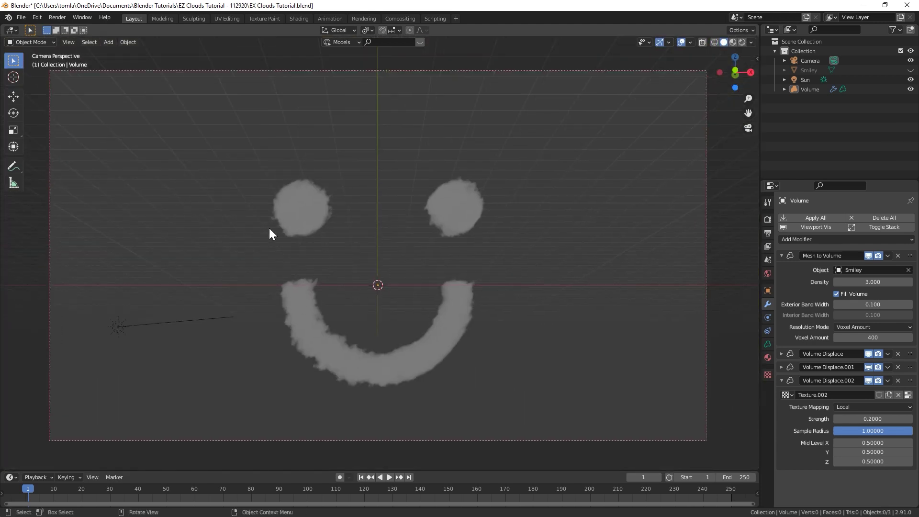
{"action": "left_click", "coordinate": [314, 208]}
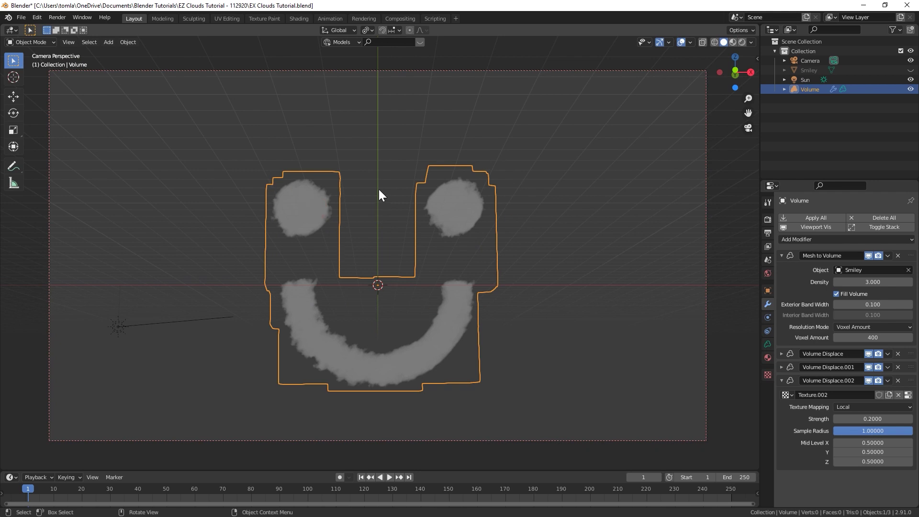
{"action": "left_click", "coordinate": [768, 357]}
{"action": "left_click", "coordinate": [812, 248]}
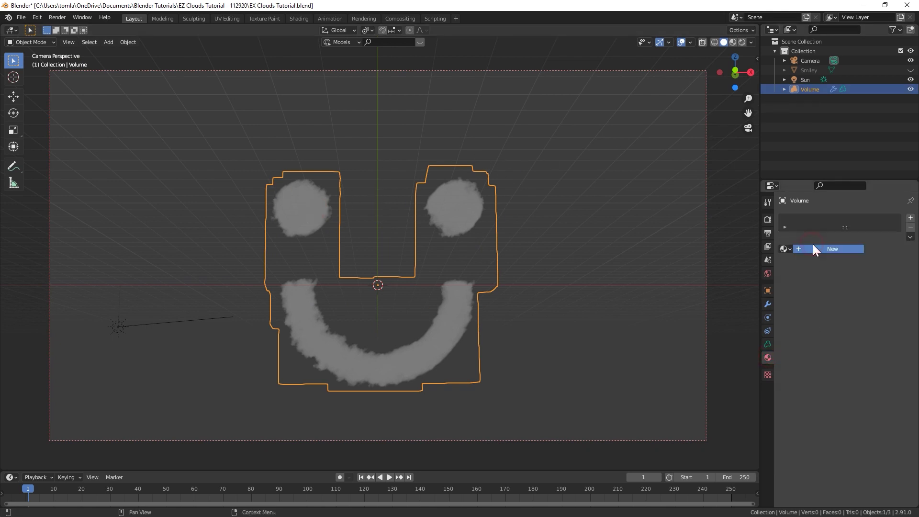
{"action": "double_click", "coordinate": [808, 248]}
{"action": "type", "text": "Clouds"}
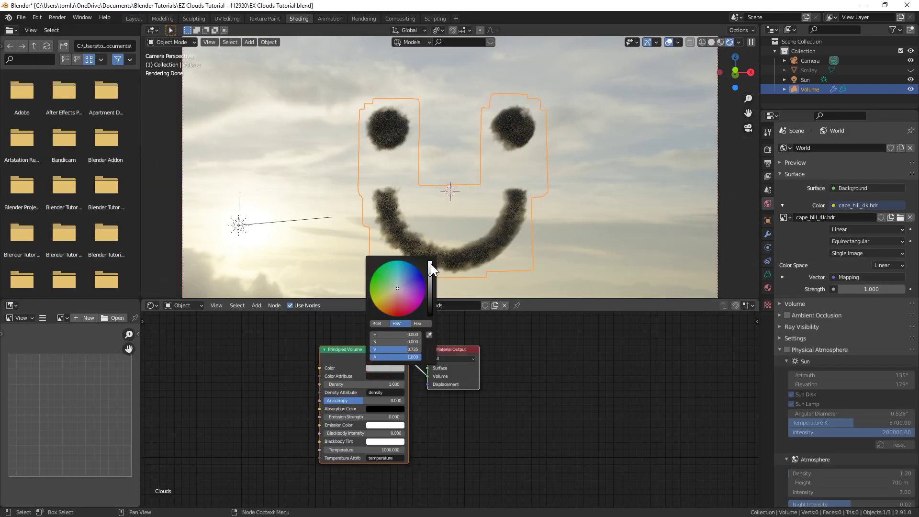
- Make the Principled Volume white with density 2 and anisotropy 0.35
{"action": "left_click_drag", "start_coordinate": [431, 263], "coordinate": [434, 231]}
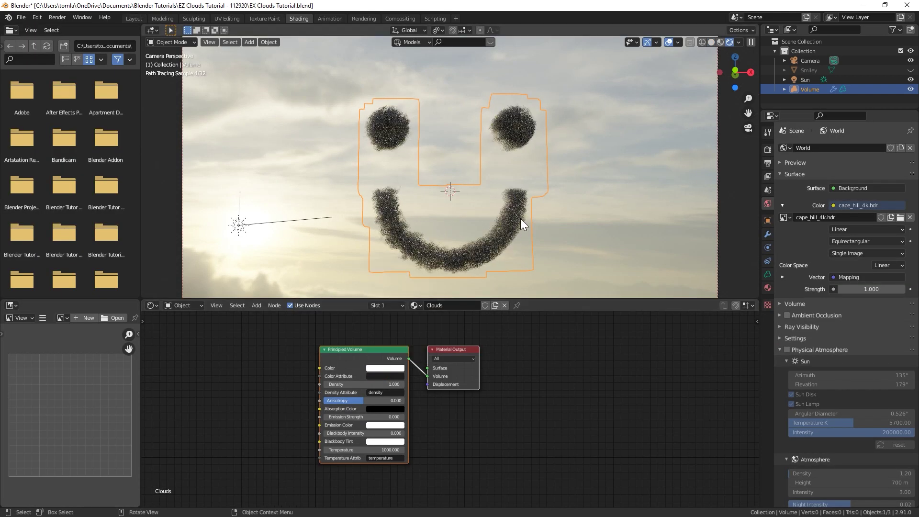
{"action": "left_click", "coordinate": [358, 384]}
{"action": "key", "text": "Return"}
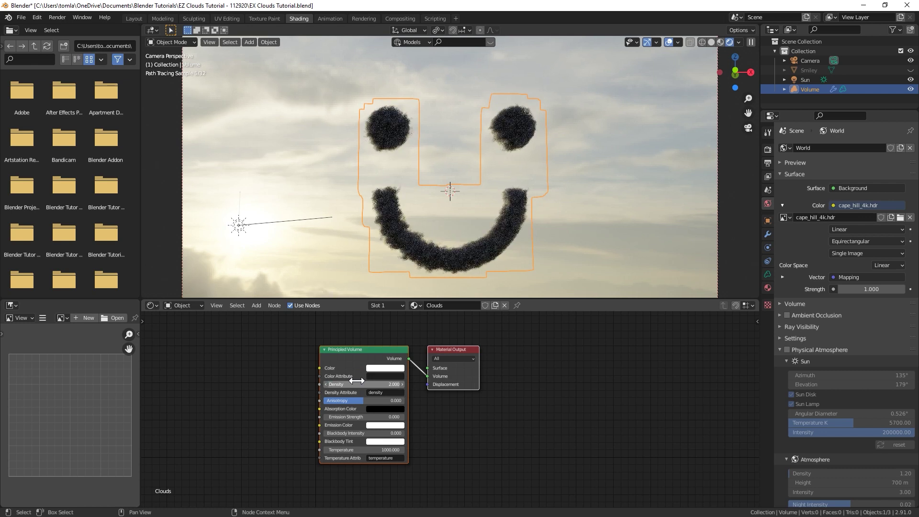
{"action": "left_click_drag", "start_coordinate": [345, 400], "coordinate": [358, 400]}
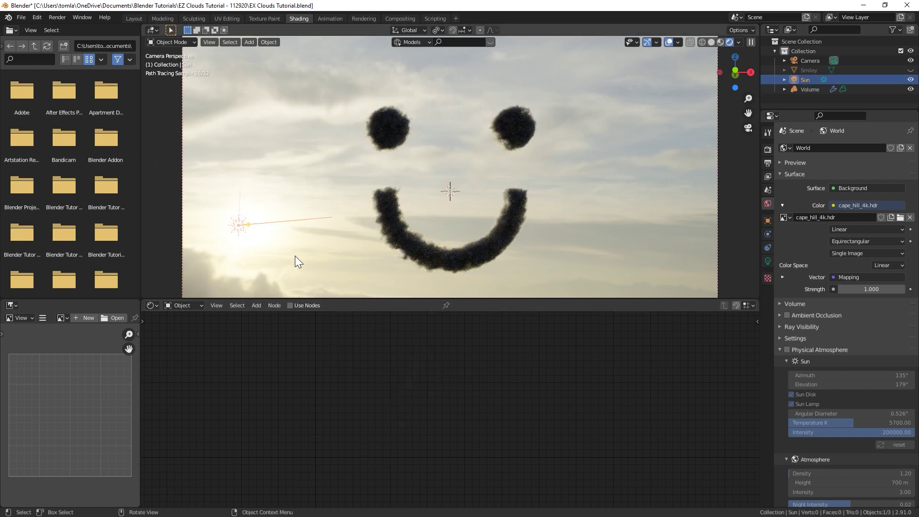
- Tint the sun light peach at strength 1.0 and set the world strength to 2
{"action": "left_click", "coordinate": [768, 261]}
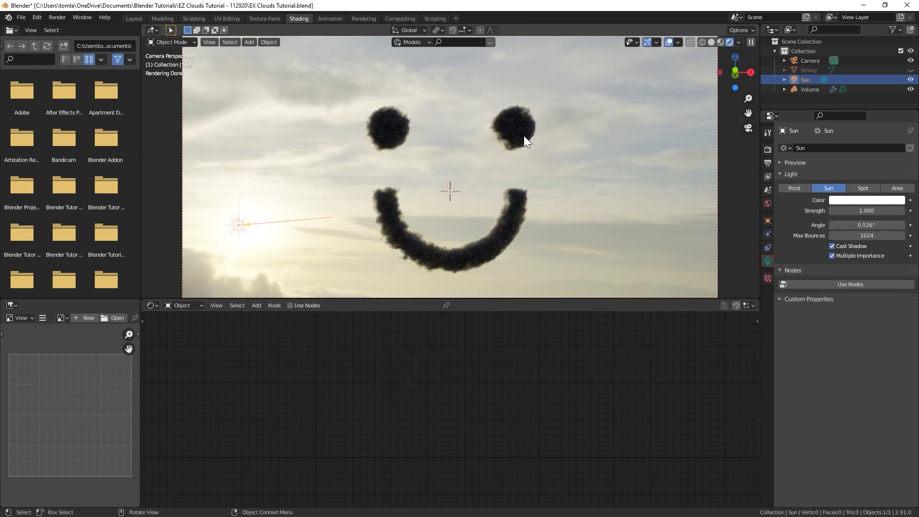
{"action": "left_click", "coordinate": [860, 199]}
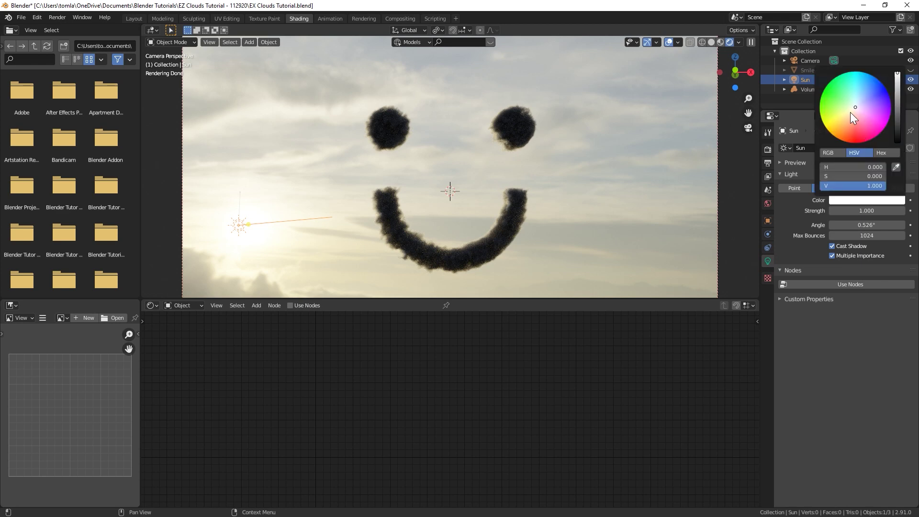
{"action": "left_click", "coordinate": [850, 112]}
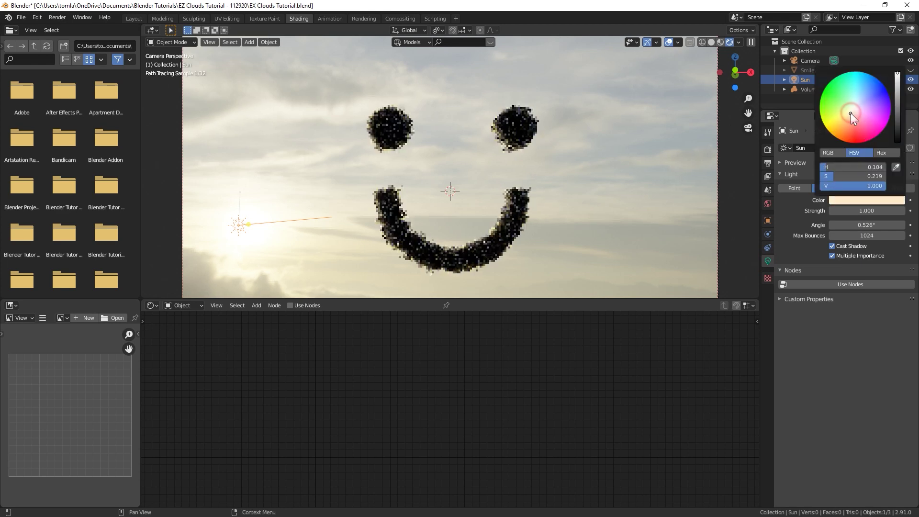
{"action": "left_click", "coordinate": [864, 211]}
{"action": "type", "text": "1.0"}
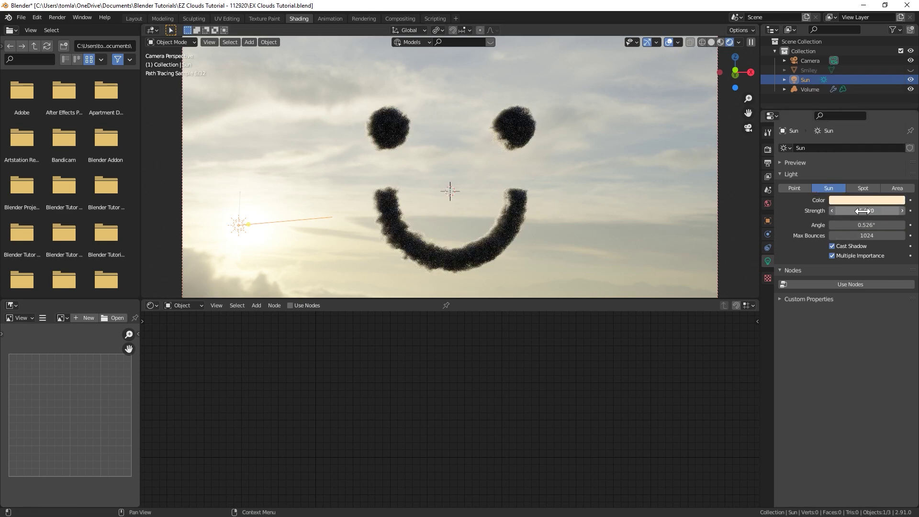
{"action": "key", "text": "Return"}
{"action": "left_click", "coordinate": [767, 203]}
{"action": "type", "text": "2"}
{"action": "key", "text": "Return"}
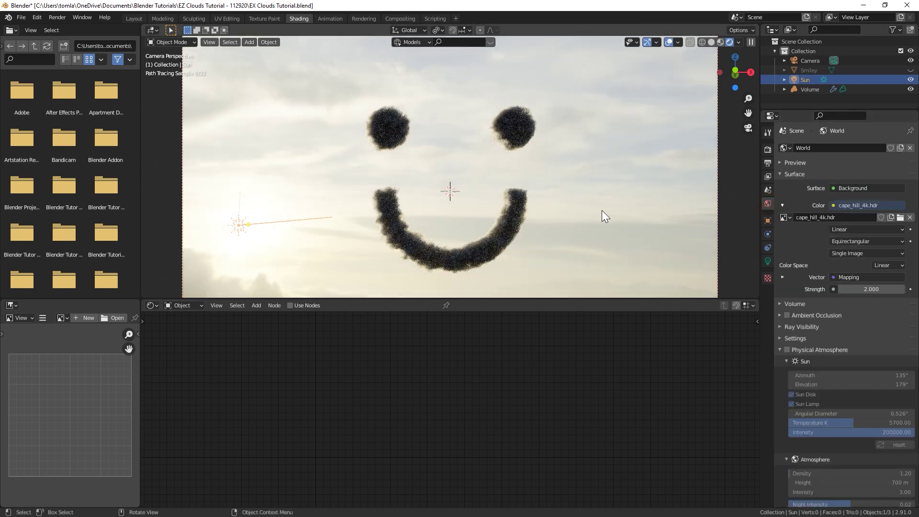
- Add an area light, rotating it toward the scene and scaling it up
{"action": "left_click", "coordinate": [710, 42]}
{"action": "middle_click_drag", "start_coordinate": [598, 119], "coordinate": [470, 211]}
{"action": "scroll", "coordinate": [445, 192], "scroll_direction": "down", "scroll_amount": 4}
{"action": "key", "text": "shift+a"}
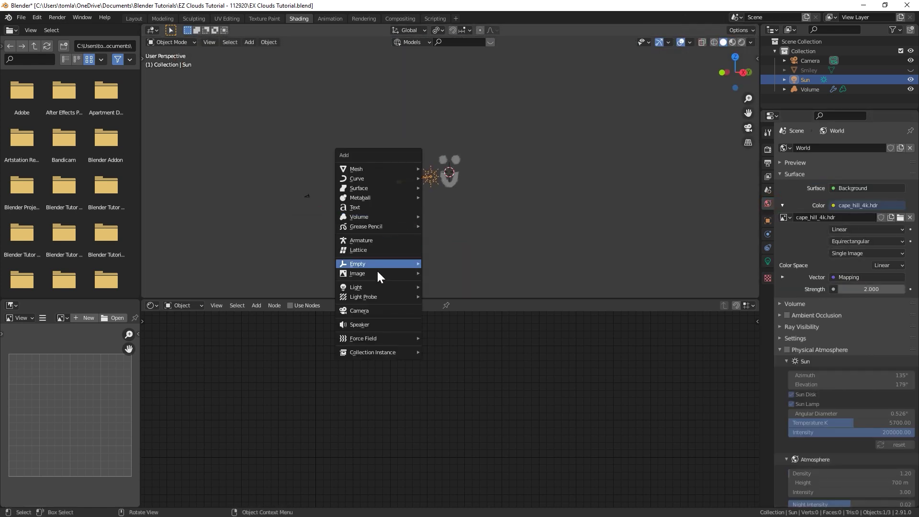
{"action": "mouse_move", "coordinate": [372, 289]}
{"action": "left_click", "coordinate": [449, 315]}
{"action": "key", "text": "KP_3"}
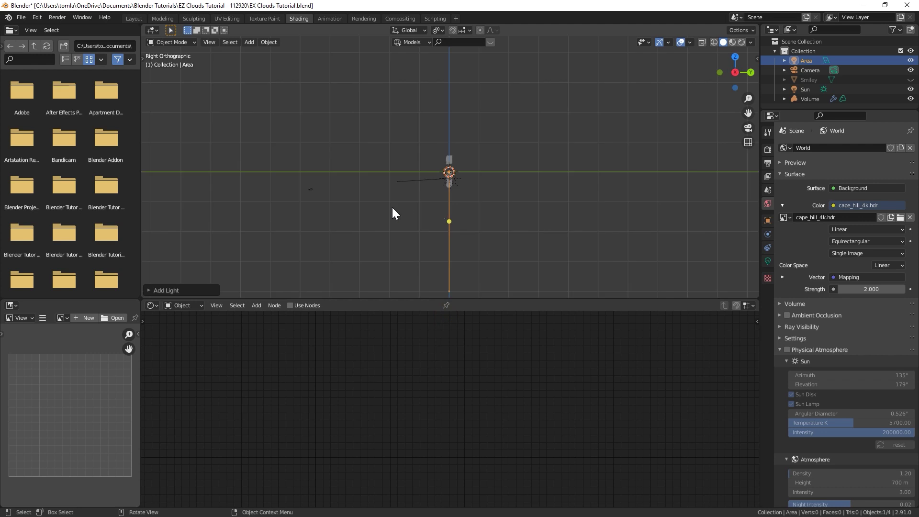
{"action": "key", "text": "r"}
{"action": "left_click", "coordinate": [378, 218]}
{"action": "middle_click_drag", "start_coordinate": [377, 218], "coordinate": [411, 201]}
{"action": "key", "text": "s"}
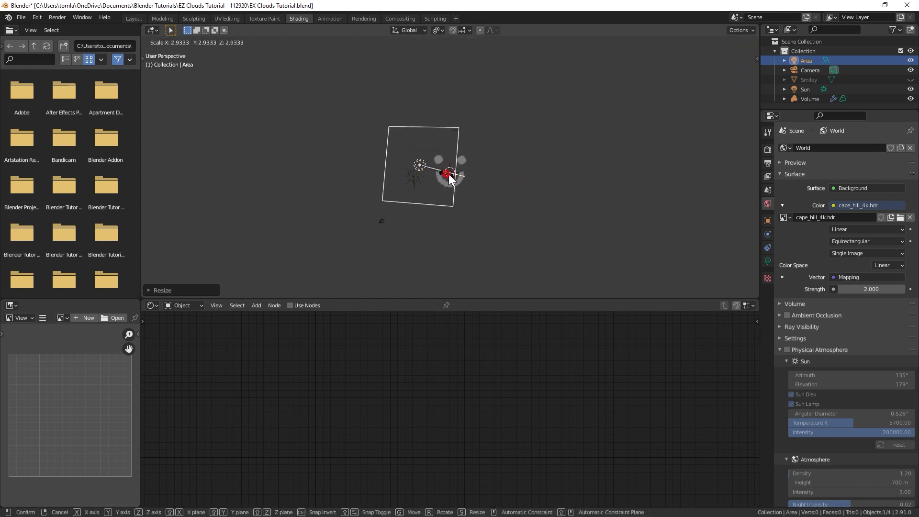
{"action": "left_click", "coordinate": [449, 173]}
- Make the area light light blue at 500 W power and save the file
{"action": "left_click", "coordinate": [767, 261]}
{"action": "left_click", "coordinate": [866, 200]}
{"action": "left_click_drag", "start_coordinate": [878, 133], "coordinate": [860, 88]}
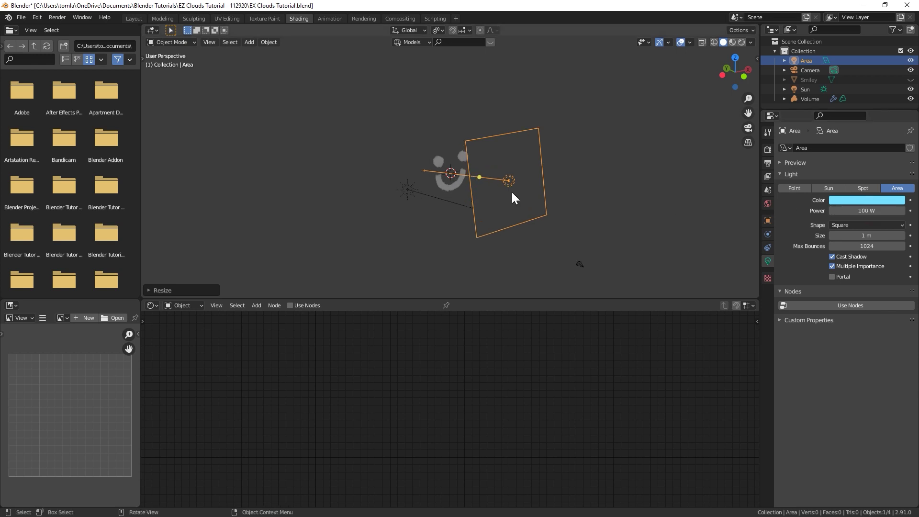
{"action": "key", "text": "KP_0"}
{"action": "key", "text": "z"}
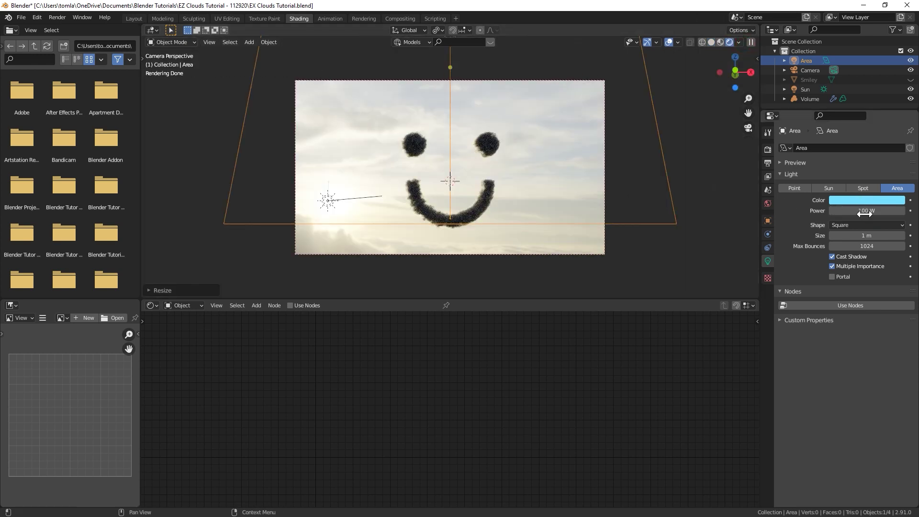
{"action": "double_click", "coordinate": [867, 211]}
{"action": "type", "text": "500"}
{"action": "key", "text": "Return"}
{"action": "key", "text": "z"}
{"action": "key", "text": "ctrl+s"}
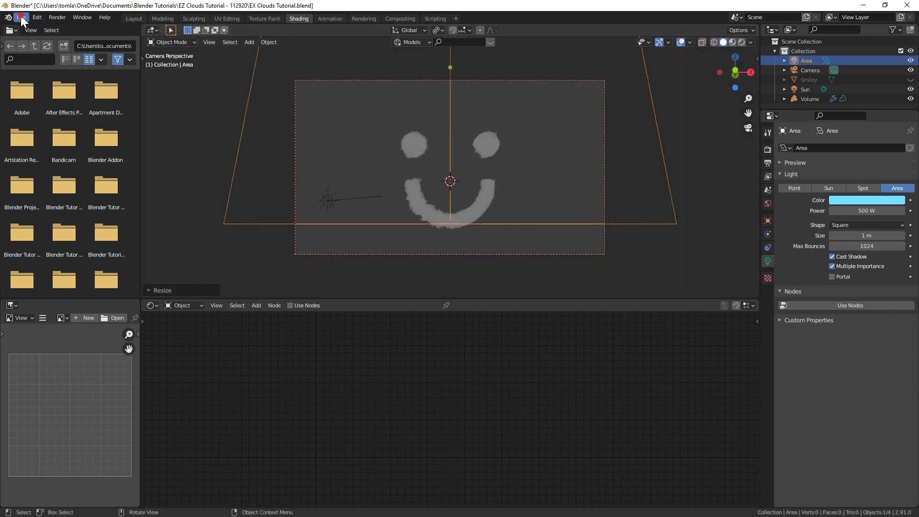
- Lower the Volume's Clouds material density to 1.650 in rendered preview
{"action": "left_click", "coordinate": [406, 144]}
{"action": "left_click", "coordinate": [742, 42]}
{"action": "scroll", "coordinate": [361, 374], "scroll_direction": "up", "scroll_amount": 1}
{"action": "left_click_drag", "start_coordinate": [361, 374], "coordinate": [364, 375]}
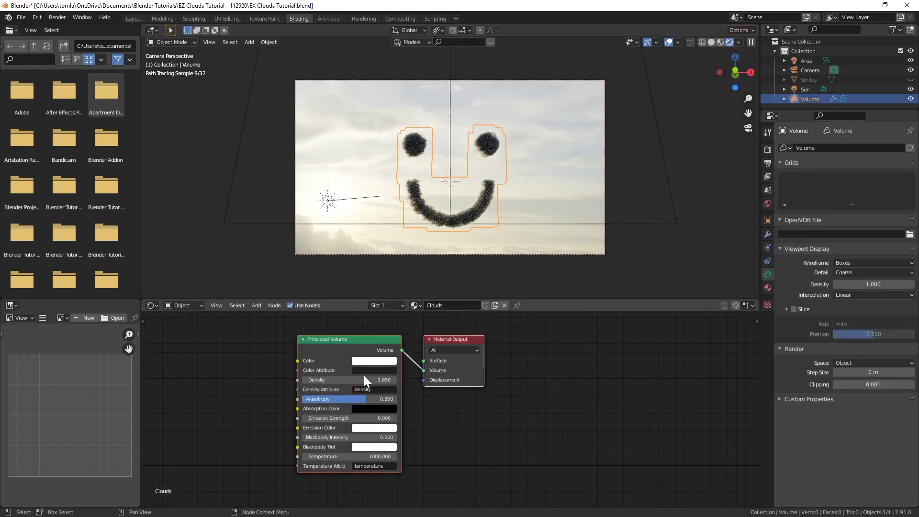
- Start a final render of the clouds, then stop and close it
{"action": "left_click", "coordinate": [712, 42]}
{"action": "left_click", "coordinate": [57, 17]}
{"action": "left_click", "coordinate": [76, 28]}
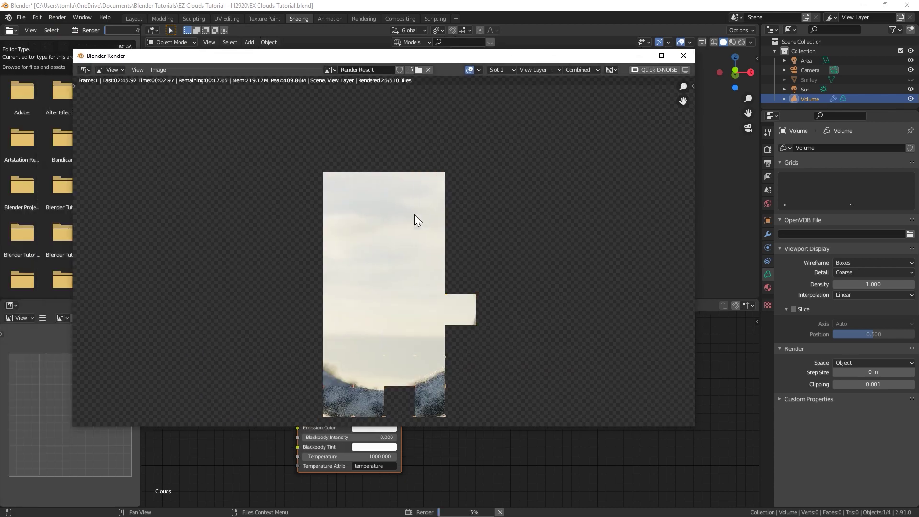
{"action": "left_click", "coordinate": [683, 55]}
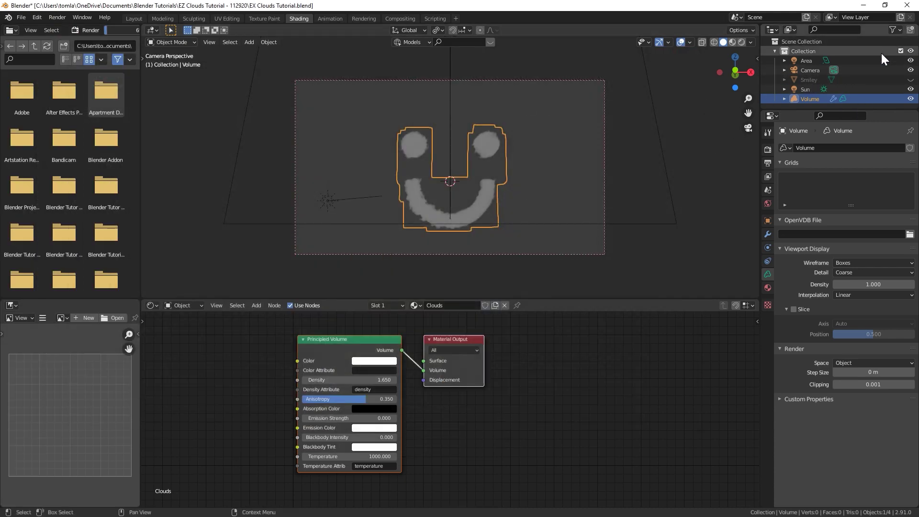
- Show render visibility toggles in the Outliner, save, and close the finished render
{"action": "left_click", "coordinate": [893, 30]}
{"action": "left_click", "coordinate": [857, 59]}
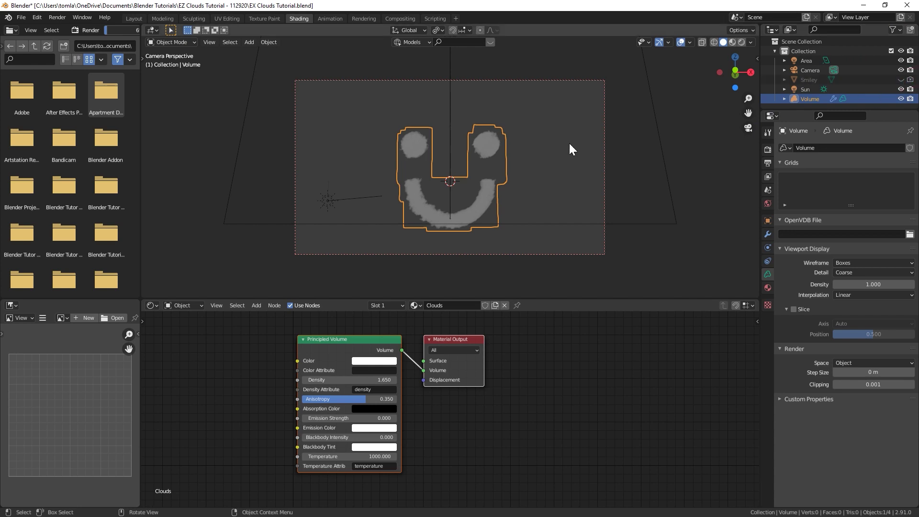
{"action": "key", "text": "ctrl+s"}
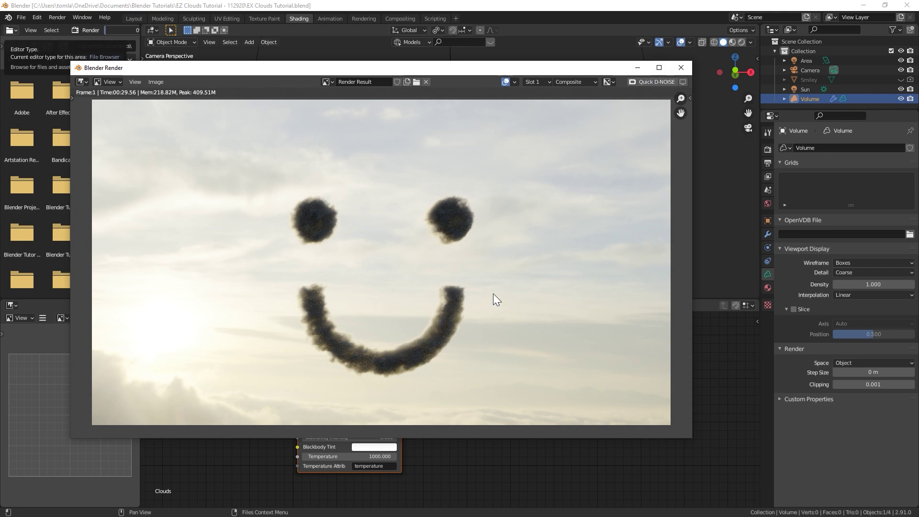
{"action": "left_click", "coordinate": [677, 67]}
- Show the World node tree and duplicate its Background node below the original
{"action": "left_click", "coordinate": [329, 19]}
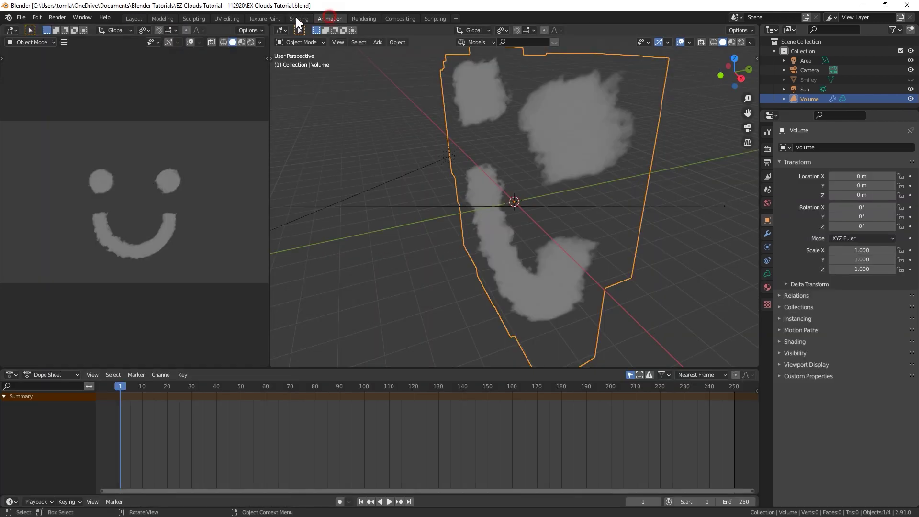
{"action": "left_click", "coordinate": [298, 19]}
{"action": "left_click", "coordinate": [179, 305]}
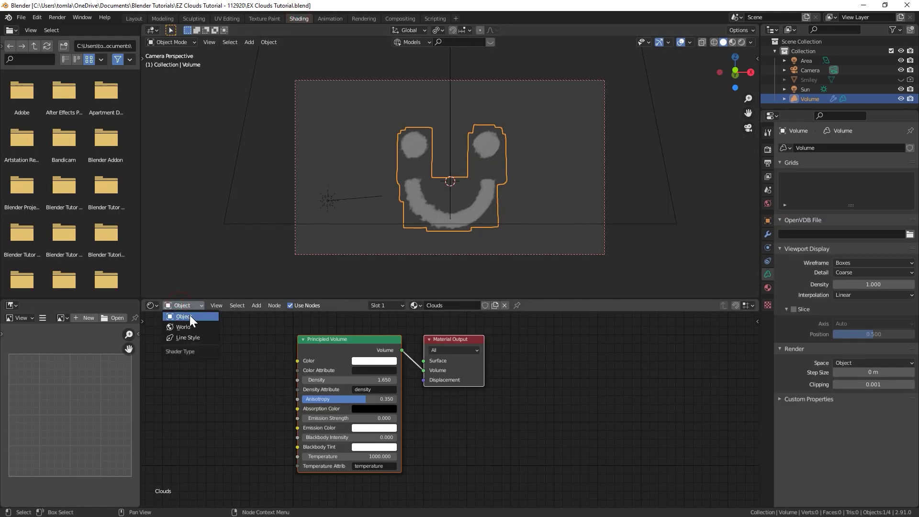
{"action": "left_click", "coordinate": [190, 327]}
{"action": "middle_click_drag", "start_coordinate": [311, 381], "coordinate": [404, 412]}
{"action": "scroll", "coordinate": [418, 384], "scroll_direction": "down", "scroll_amount": 3}
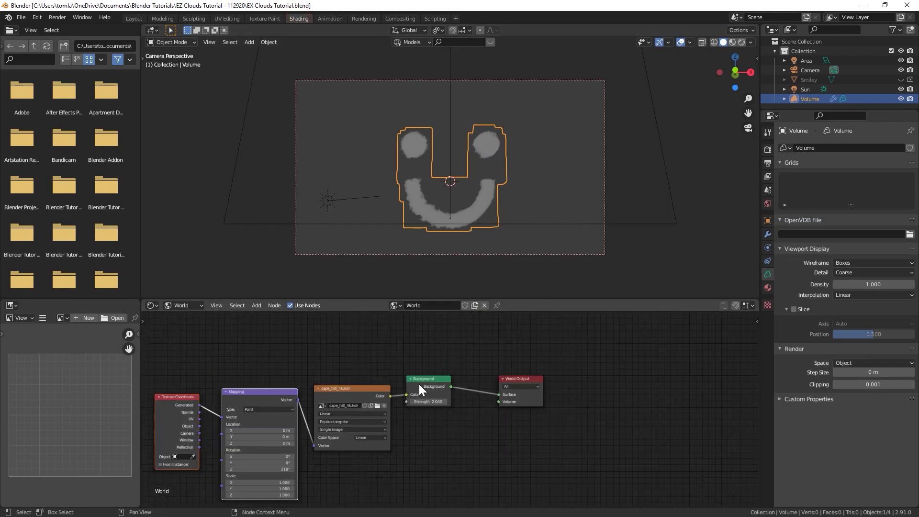
{"action": "left_click", "coordinate": [421, 383]}
{"action": "key", "text": "shift+d"}
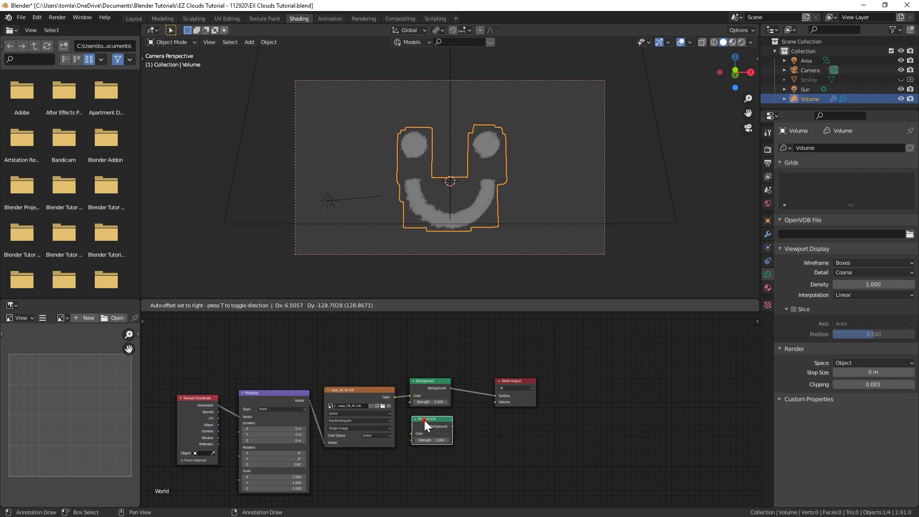
{"action": "left_click", "coordinate": [421, 440]}
- Feed the HDRI colour into the new Background and mix both Backgrounds into World Output
{"action": "left_click_drag", "start_coordinate": [395, 397], "coordinate": [412, 432]}
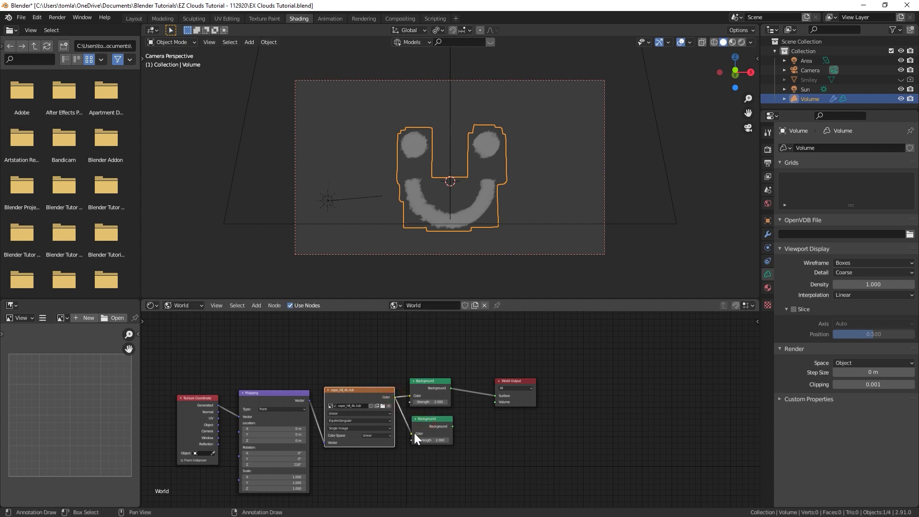
{"action": "left_click_drag", "start_coordinate": [519, 381], "coordinate": [605, 371]}
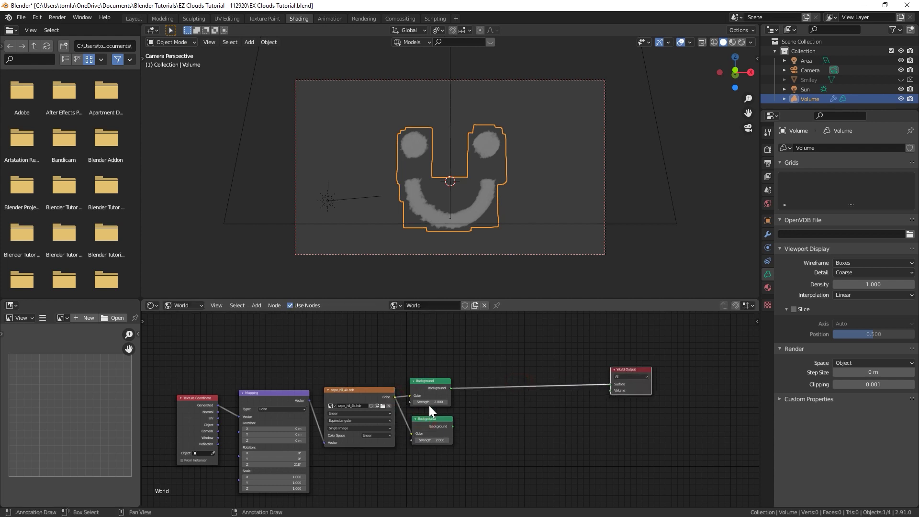
{"action": "scroll", "coordinate": [429, 404], "scroll_direction": "up", "scroll_amount": 3}
{"action": "key", "text": "shift+a"}
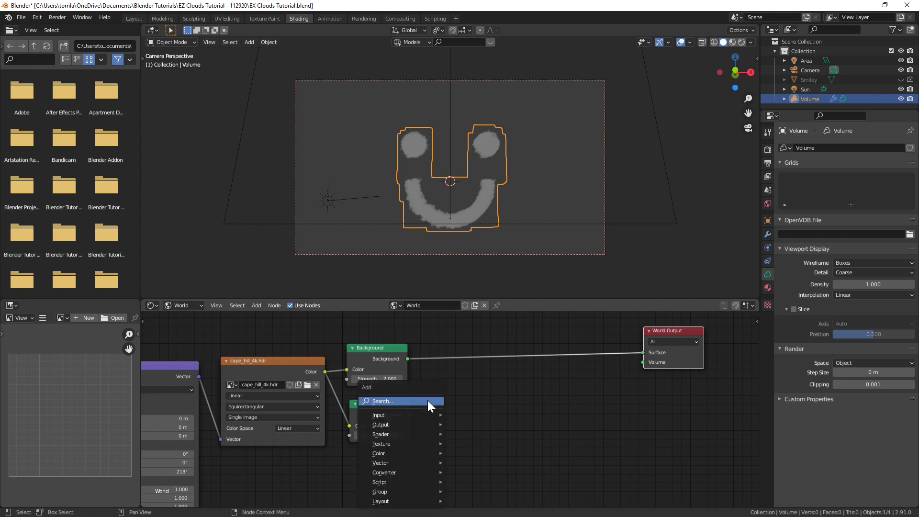
{"action": "mouse_move", "coordinate": [420, 433]}
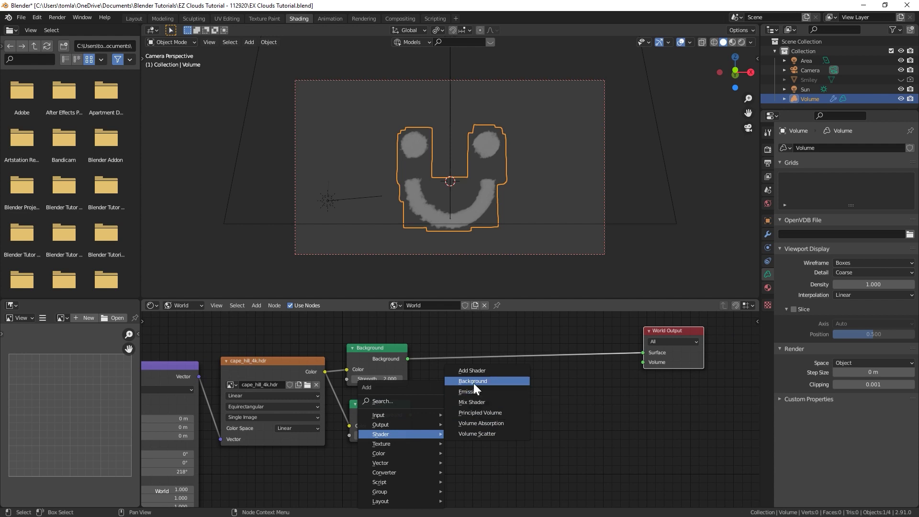
{"action": "left_click", "coordinate": [475, 402]}
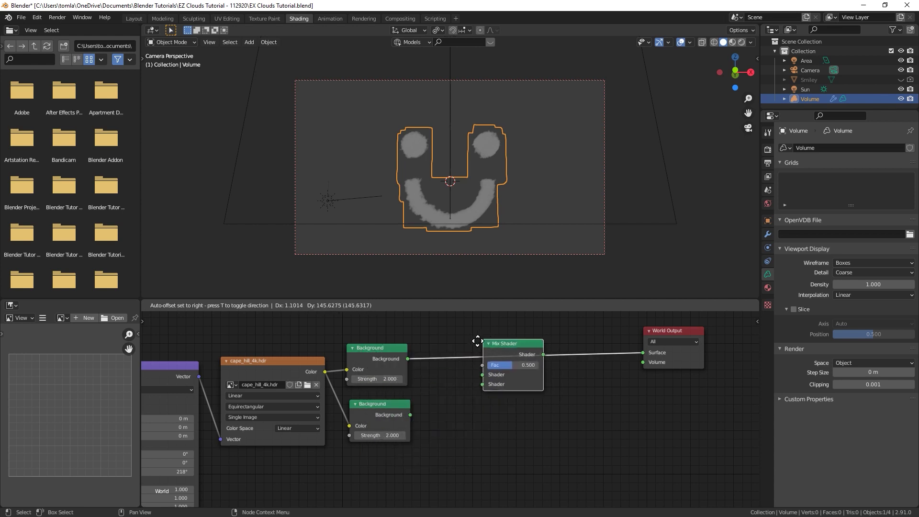
{"action": "left_click", "coordinate": [499, 337]}
{"action": "left_click_drag", "start_coordinate": [411, 415], "coordinate": [499, 382]}
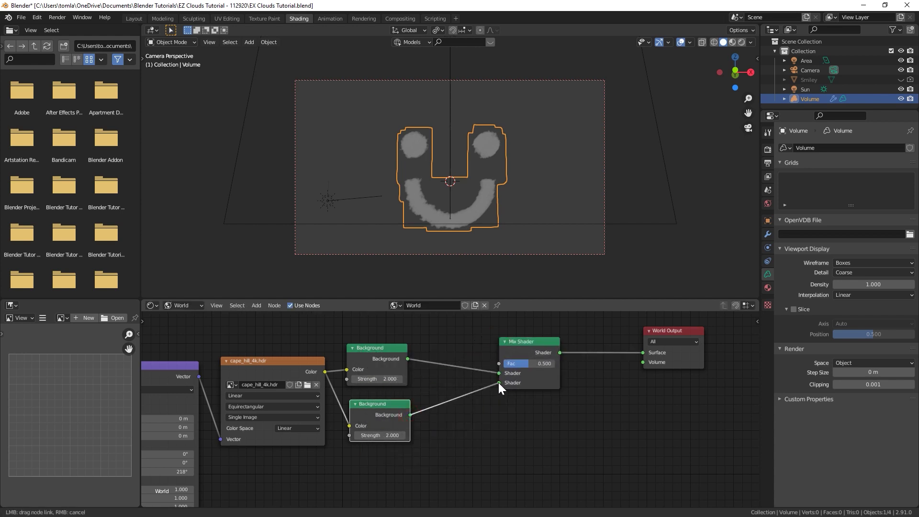
- Set the upper Background strength to 1 and the lower to 5
{"action": "left_click", "coordinate": [373, 403]}
{"action": "left_click", "coordinate": [378, 434]}
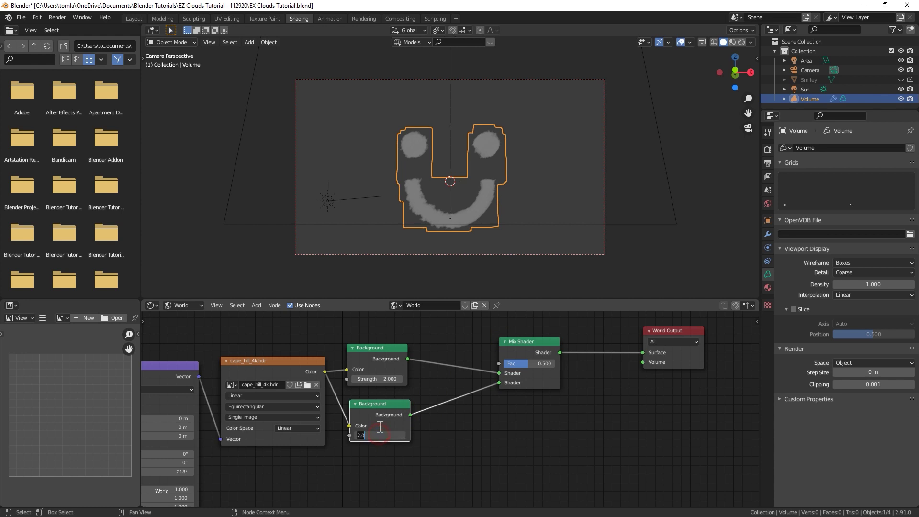
{"action": "key", "text": "Return"}
{"action": "left_click", "coordinate": [386, 379]}
{"action": "type", "text": "1"}
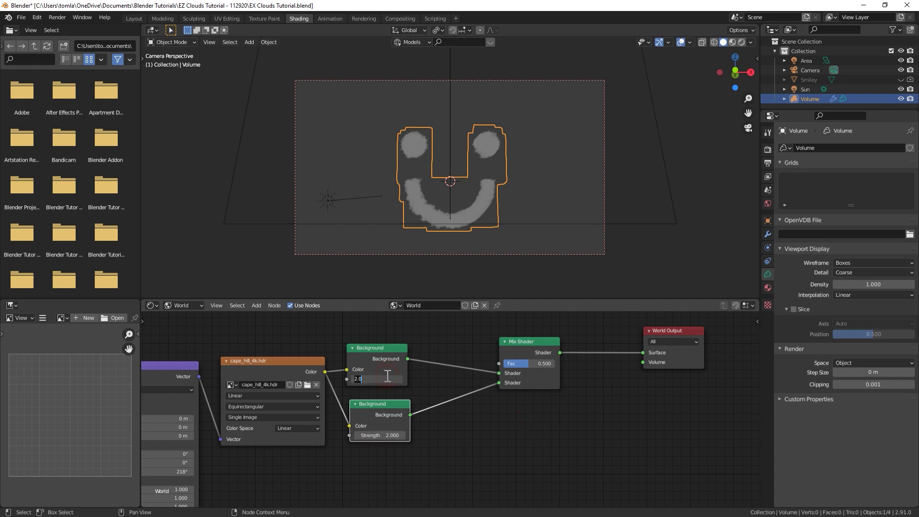
{"action": "key", "text": "Return"}
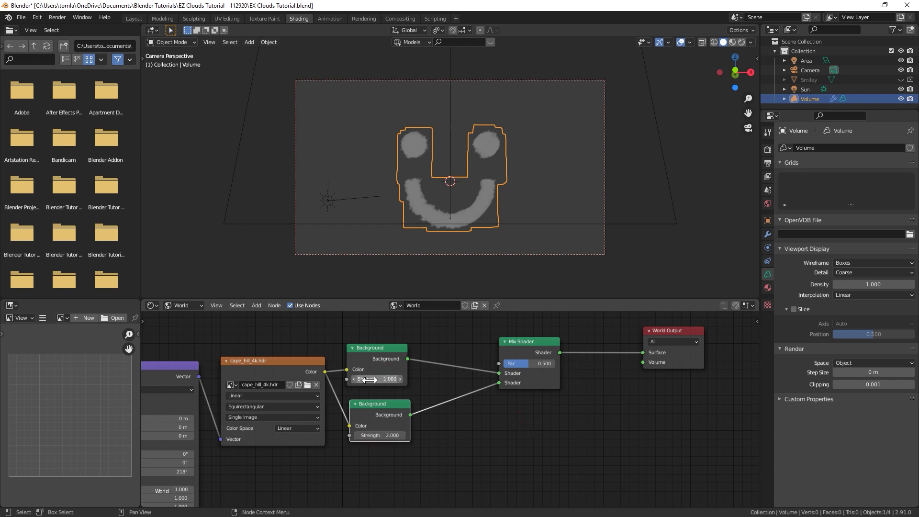
{"action": "left_click", "coordinate": [385, 434]}
{"action": "type", "text": "5"}
{"action": "key", "text": "Return"}
{"action": "scroll", "coordinate": [426, 335], "scroll_direction": "up", "scroll_amount": 5, "text": "shift"}
{"action": "key", "text": "shift+a"}
- Add a Light Path node and drive the Mix Shader factor with Is Camera Ray
{"action": "mouse_move", "coordinate": [362, 384]}
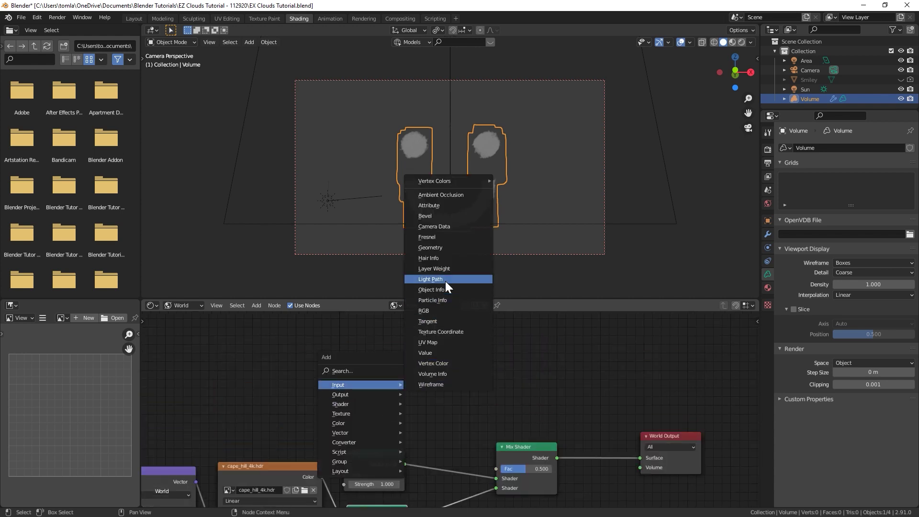
{"action": "left_click", "coordinate": [445, 280]}
{"action": "left_click", "coordinate": [338, 302]}
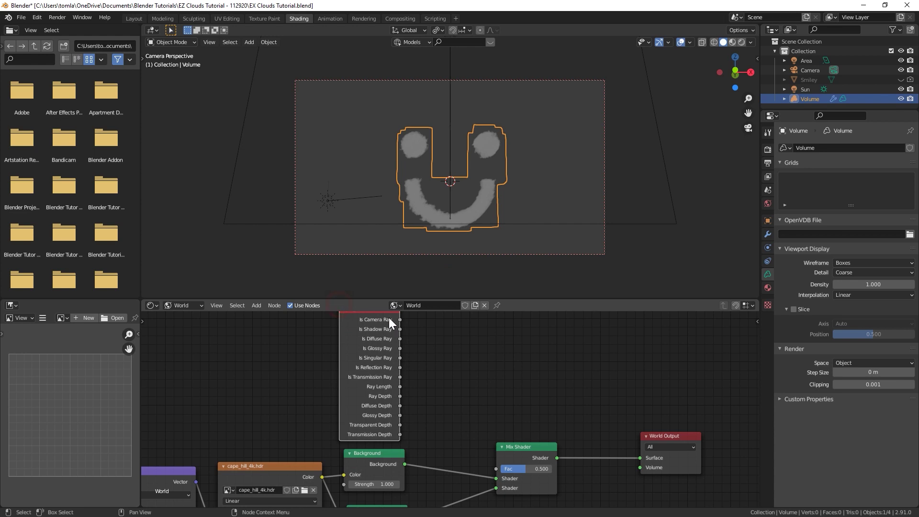
{"action": "left_click_drag", "start_coordinate": [399, 319], "coordinate": [496, 469]}
- Swap the Mix Shader's two Background inputs and save the file
{"action": "middle_click_drag", "start_coordinate": [480, 442], "coordinate": [452, 400]}
{"action": "scroll", "coordinate": [475, 421], "scroll_direction": "down", "scroll_amount": 2}
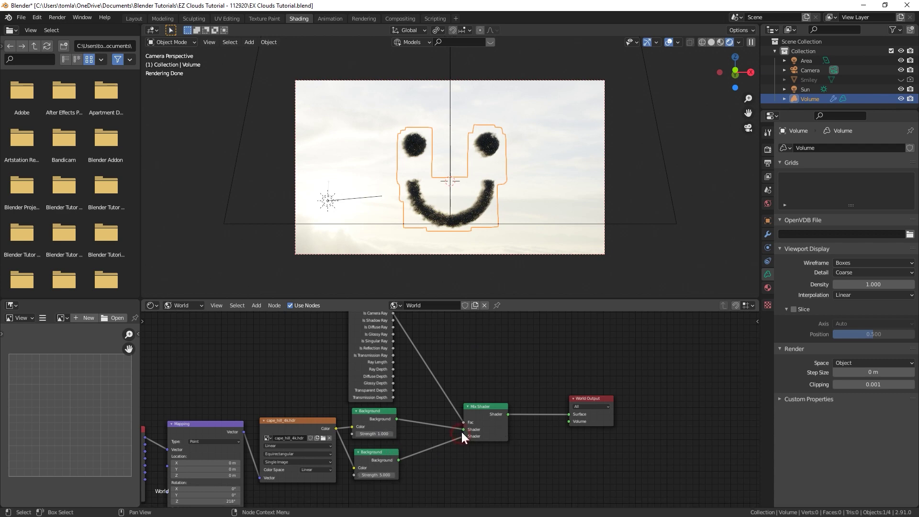
{"action": "key", "text": "alt+s"}
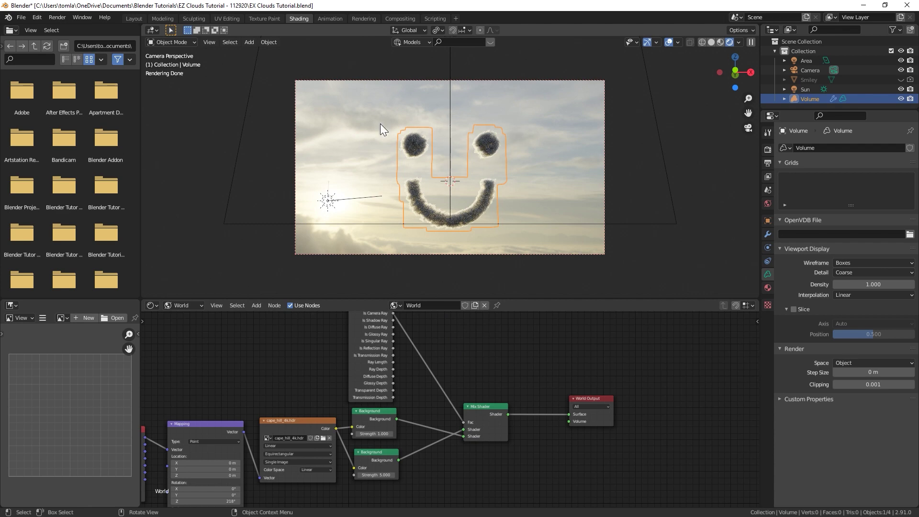
{"action": "scroll", "coordinate": [450, 197], "scroll_direction": "up", "scroll_amount": 1}
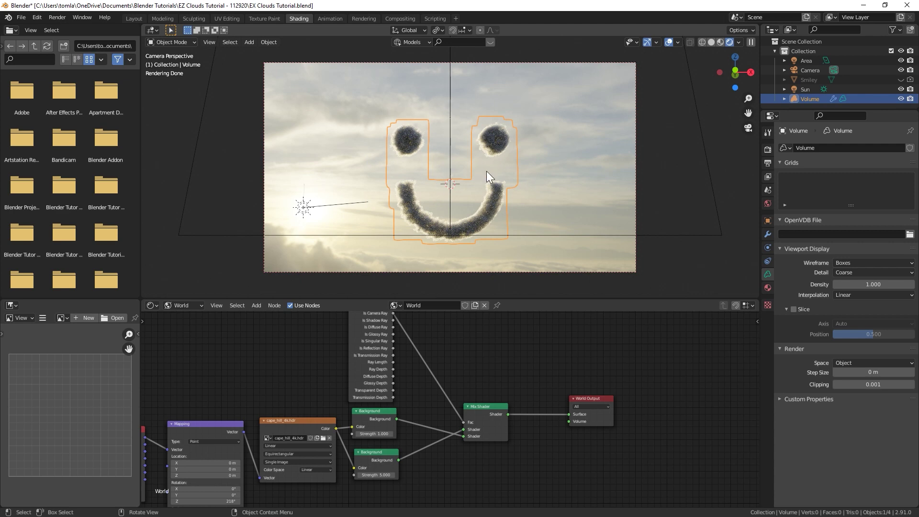
{"action": "left_click", "coordinate": [711, 42]}
{"action": "key", "text": "ctrl+s"}
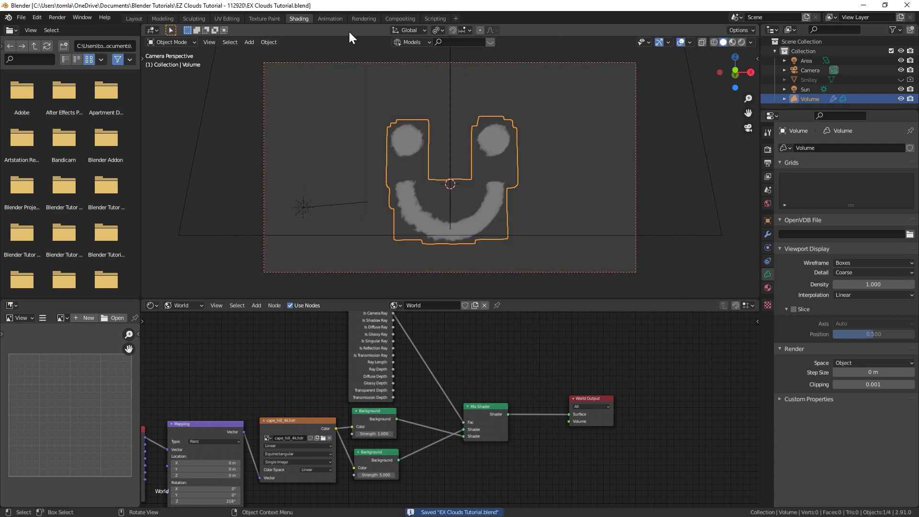
- Insert an RGB Curves node after Render Layers in the compositor
{"action": "left_click", "coordinate": [400, 19]}
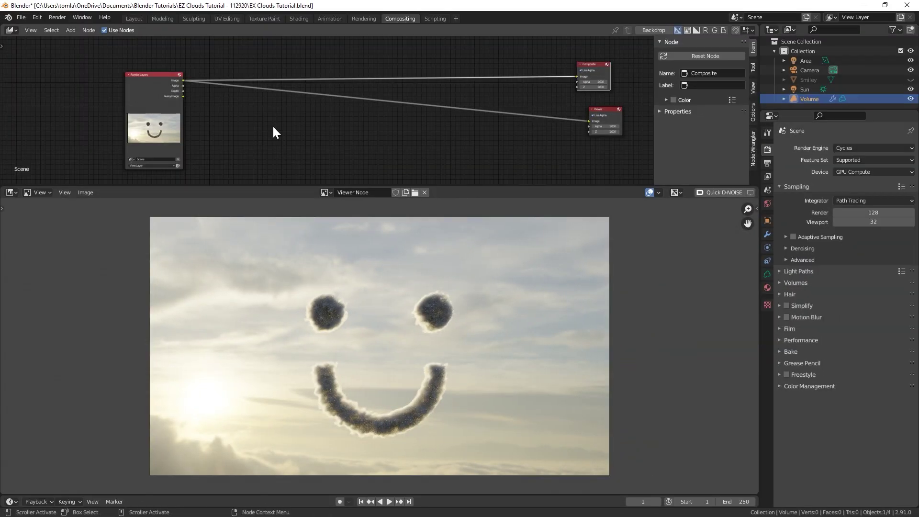
{"action": "key", "text": "shift+a"}
{"action": "mouse_move", "coordinate": [269, 131]}
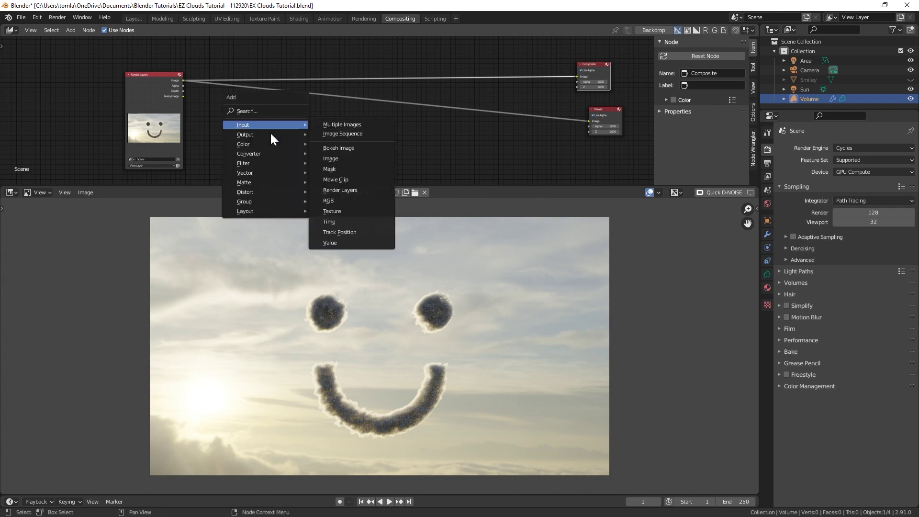
{"action": "left_click", "coordinate": [353, 238]}
{"action": "left_click", "coordinate": [320, 144]}
{"action": "scroll", "coordinate": [319, 147], "scroll_direction": "up", "scroll_amount": 3}
{"action": "middle_click_drag", "start_coordinate": [319, 148], "coordinate": [297, 134]}
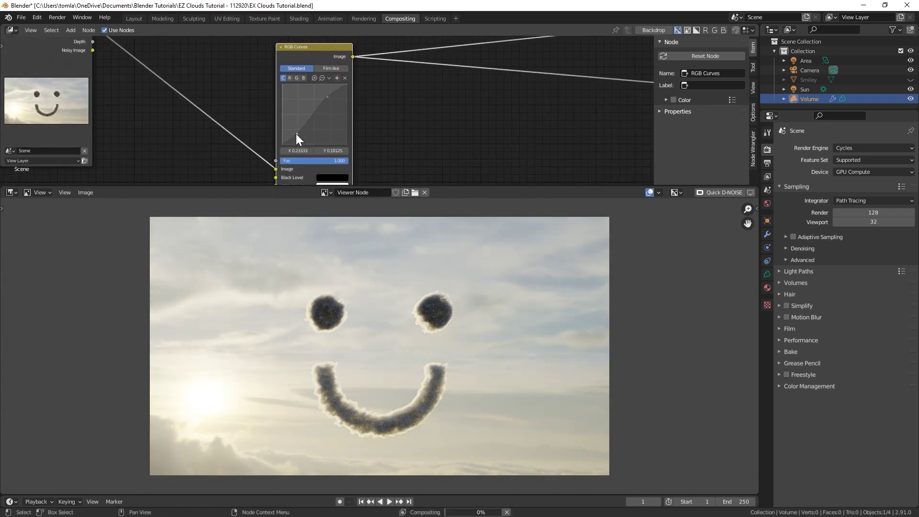
- Add a Glare node after the RGB Curves node
{"action": "key", "text": "shift+a"}
{"action": "mouse_move", "coordinate": [343, 134]}
{"action": "left_click", "coordinate": [421, 236]}
{"action": "left_click", "coordinate": [405, 65]}
{"action": "scroll", "coordinate": [369, 65], "scroll_direction": "down", "scroll_amount": 2}
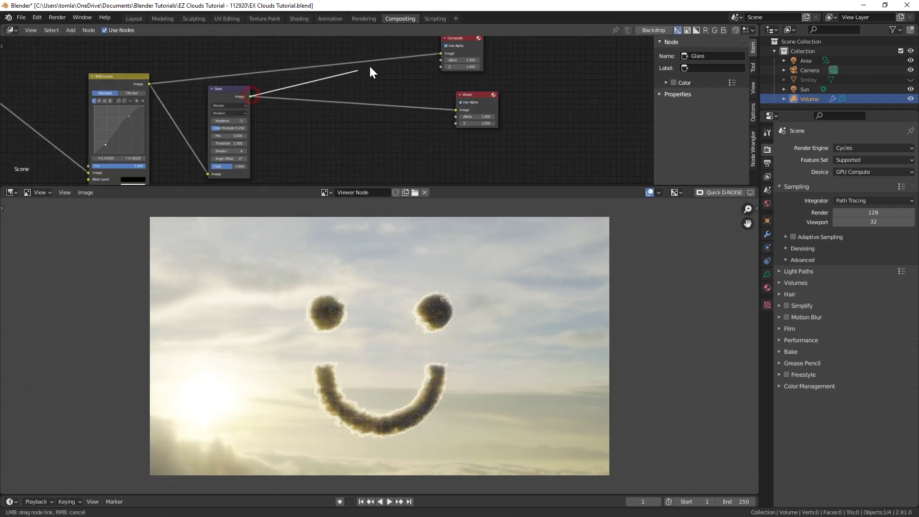
- Set the Glare type to Fog Glow and save the file
{"action": "left_click", "coordinate": [245, 97]}
{"action": "left_click", "coordinate": [249, 106]}
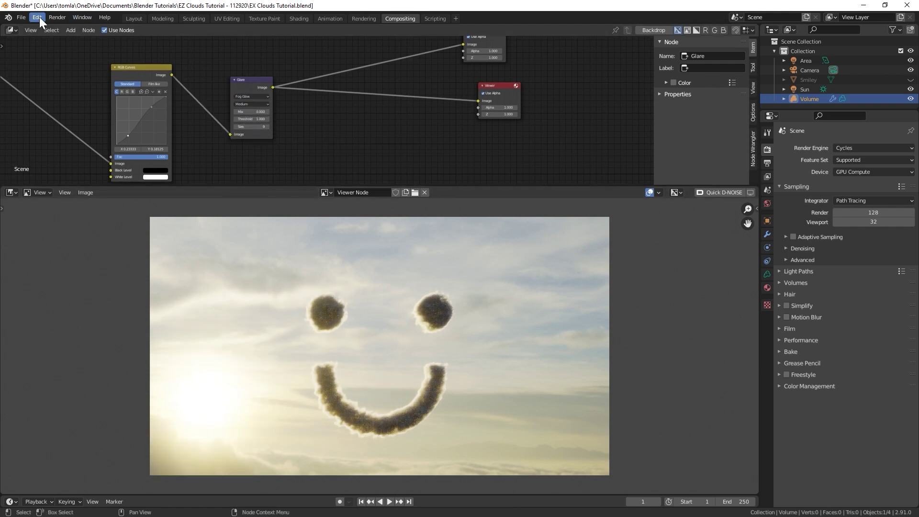
{"action": "left_click", "coordinate": [21, 18]}
{"action": "left_click", "coordinate": [39, 90]}
- Set the Volume's Mesh to Volume voxel amount to 512
{"action": "left_click", "coordinate": [129, 19]}
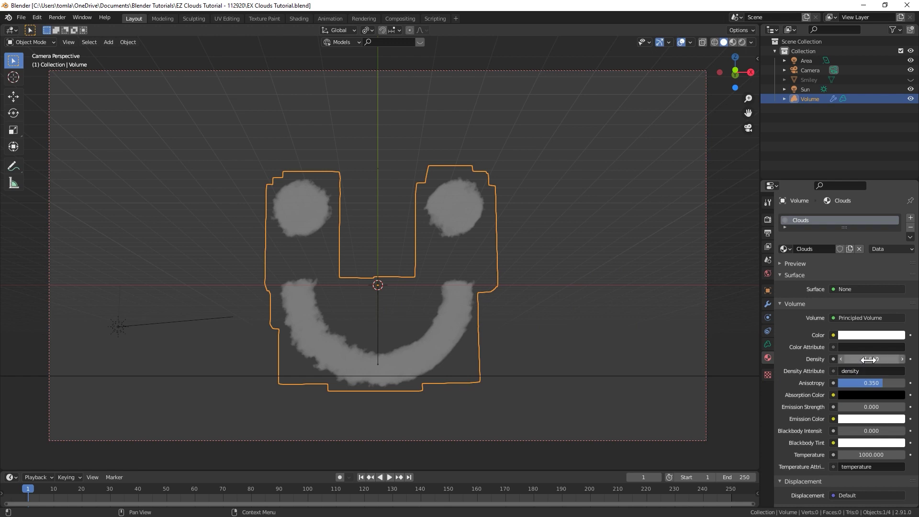
{"action": "left_click", "coordinate": [767, 304]}
{"action": "left_click", "coordinate": [871, 338]}
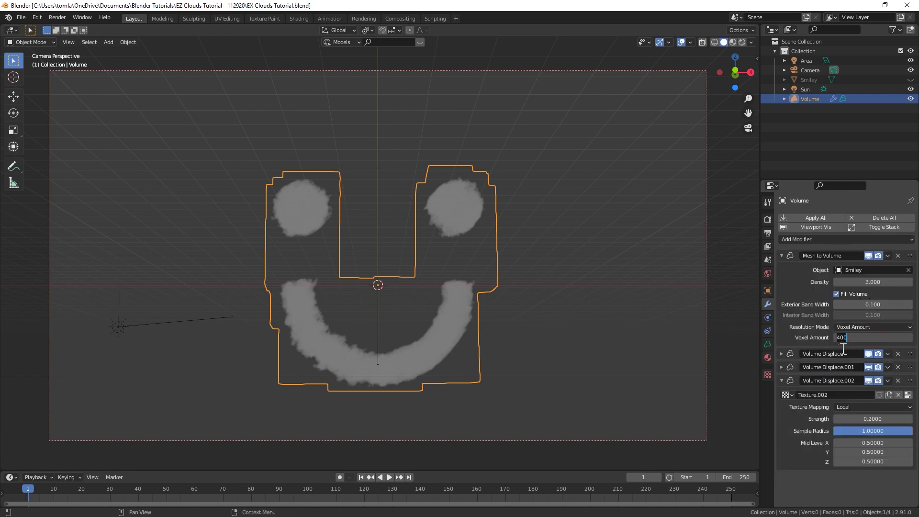
{"action": "type", "text": "512"}
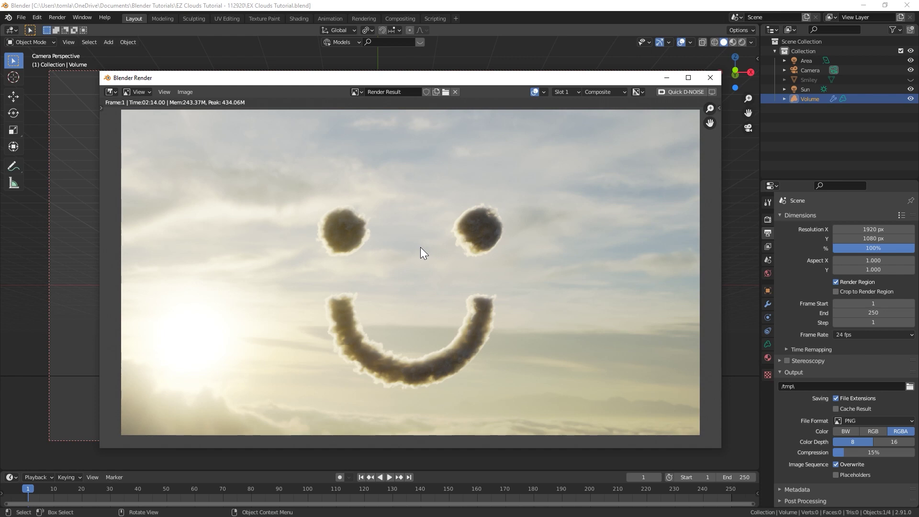
- Close the render window and hide the Volume cloud object in the Outliner
{"action": "left_click", "coordinate": [712, 77]}
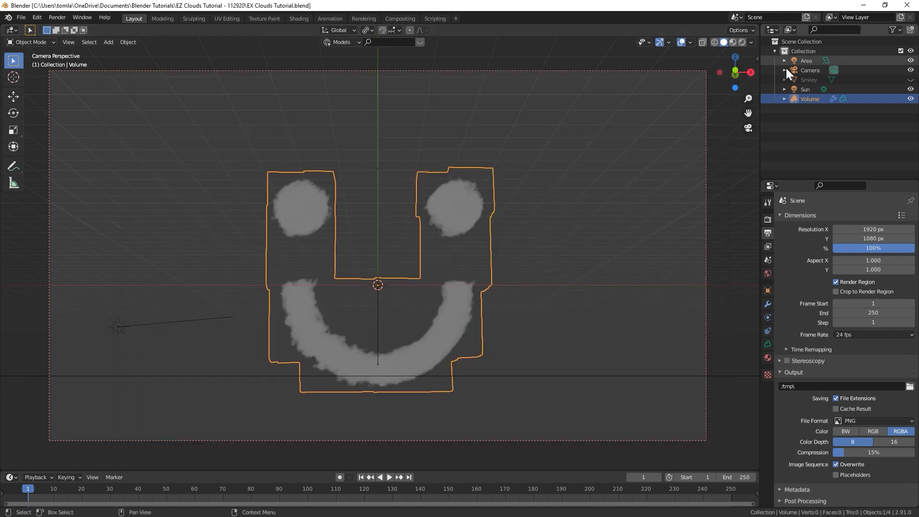
{"action": "left_click", "coordinate": [911, 98]}
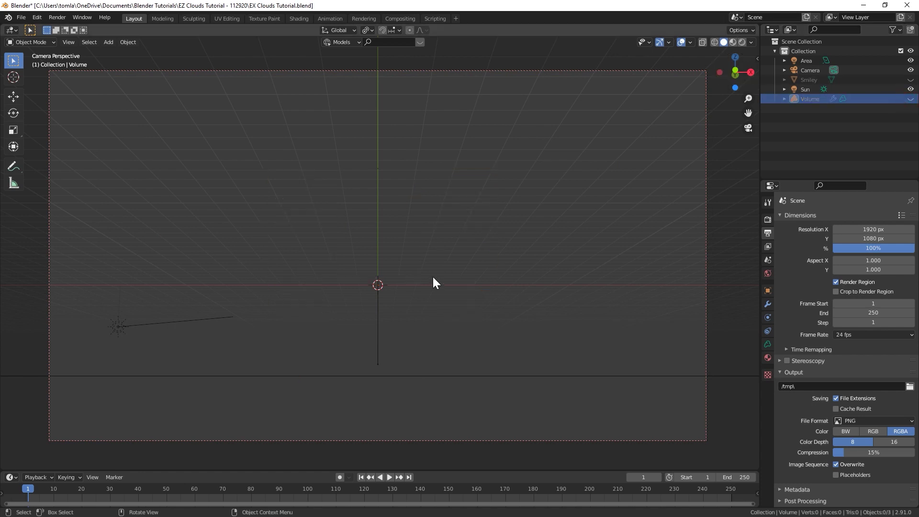
- Add a metaball Ball at the 3D cursor and view it straight from the front
{"action": "middle_click_drag", "start_coordinate": [433, 276], "coordinate": [305, 134]}
{"action": "key", "text": "shift+a"}
{"action": "mouse_move", "coordinate": [294, 154]}
{"action": "left_click", "coordinate": [346, 153]}
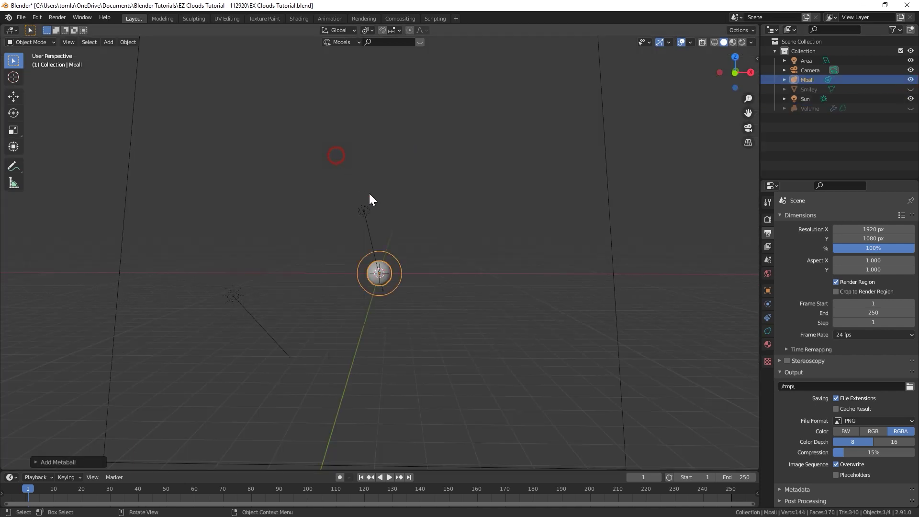
{"action": "key", "text": "KP_1"}
{"action": "scroll", "coordinate": [396, 265], "scroll_direction": "up", "scroll_amount": 6}
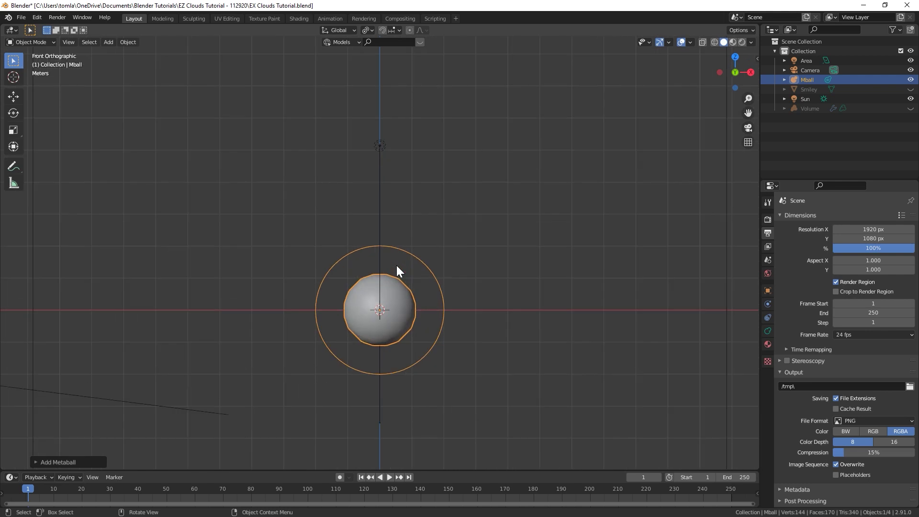
{"action": "scroll", "coordinate": [398, 311], "scroll_direction": "up", "scroll_amount": 2}
- Move the first metaball left, then add duplicates to the right, far right and top centre
{"action": "key", "text": "g"}
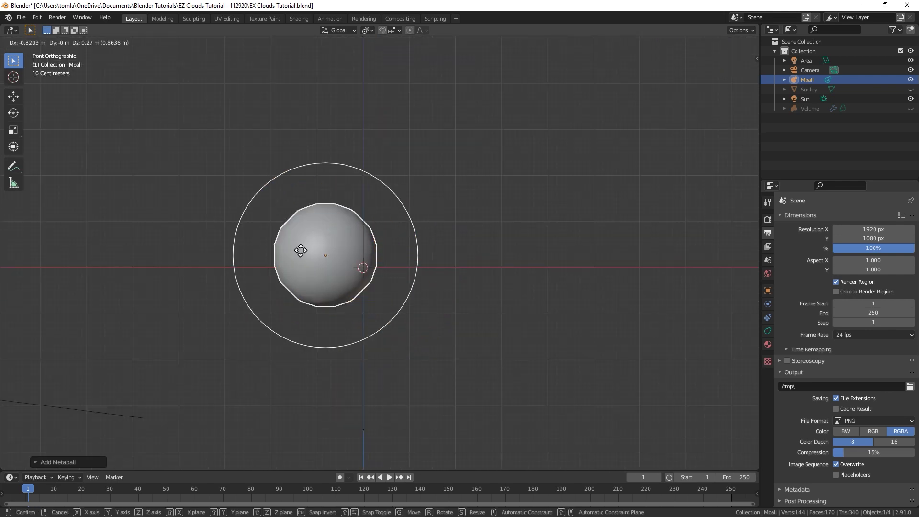
{"action": "left_click", "coordinate": [292, 264]}
{"action": "key", "text": "shift+d"}
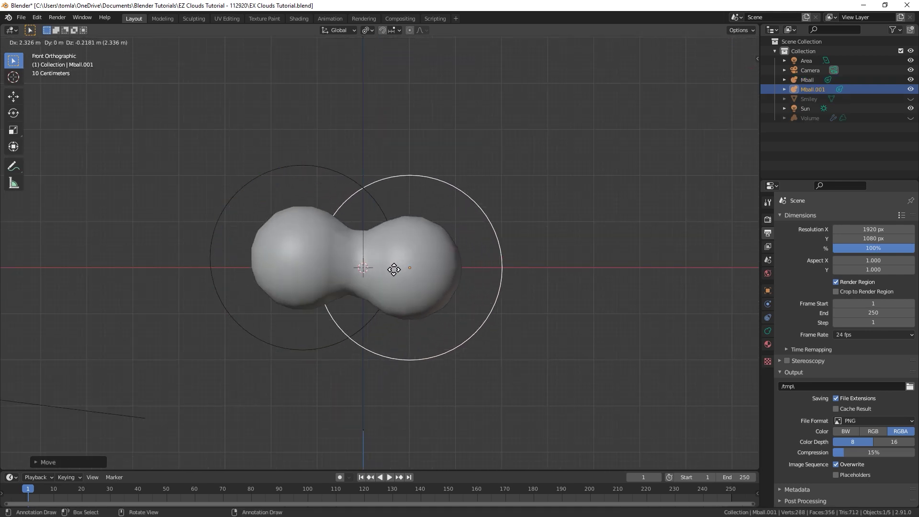
{"action": "left_click", "coordinate": [385, 275]}
{"action": "key", "text": "shift+d"}
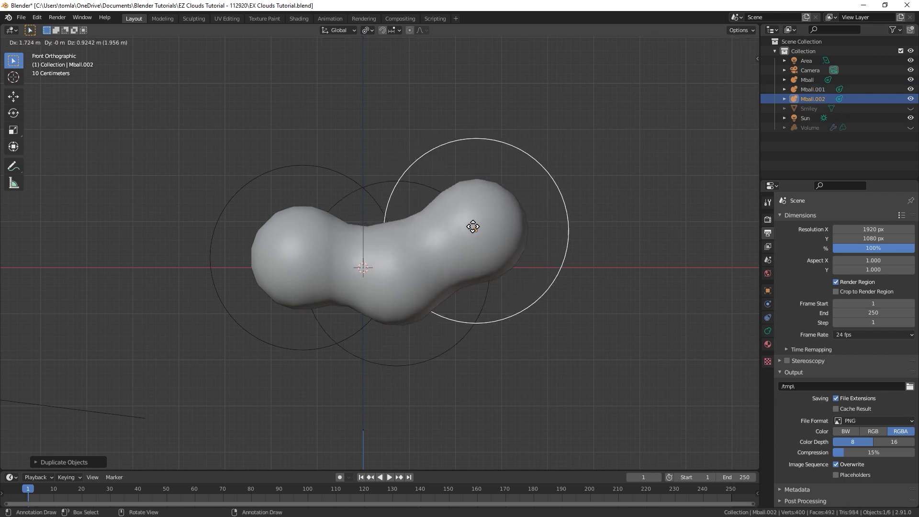
{"action": "left_click", "coordinate": [502, 252]}
{"action": "key", "text": "shift+d"}
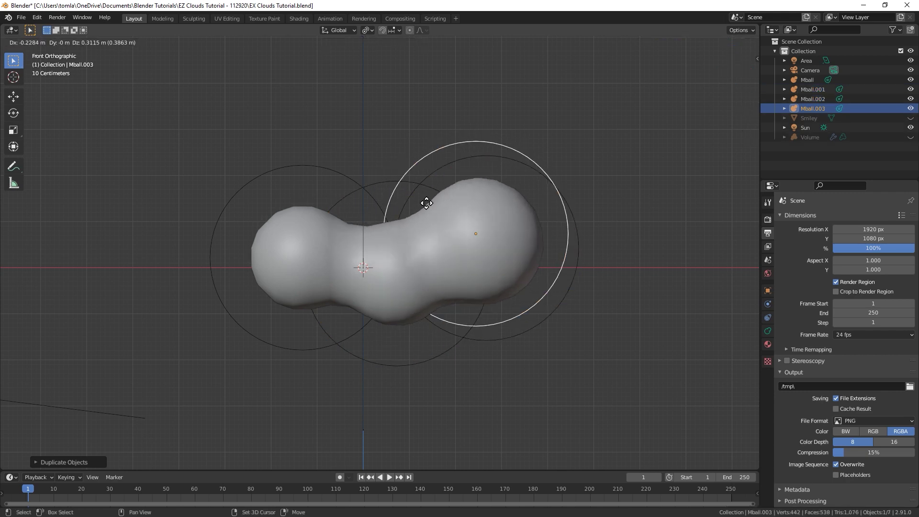
{"action": "left_click", "coordinate": [364, 188]}
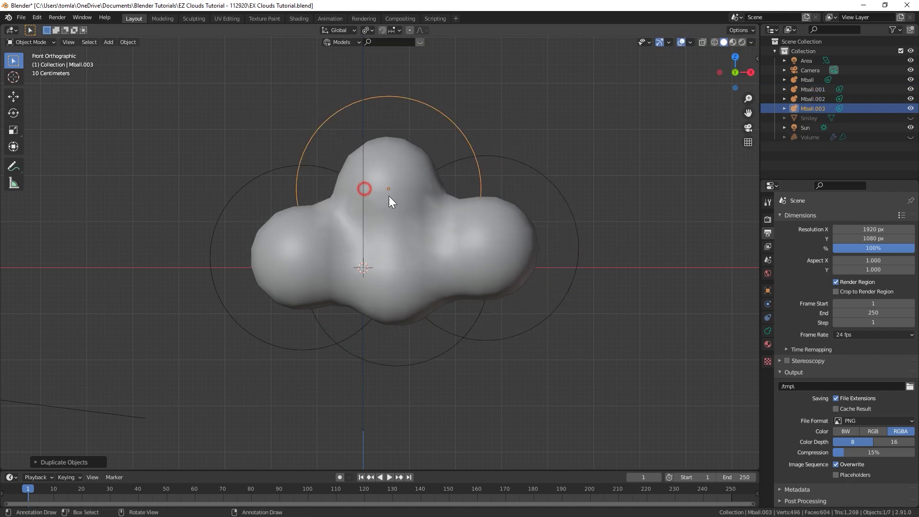
- Add a smaller metaball at the cloud's lower left
{"action": "middle_click_drag", "start_coordinate": [419, 266], "coordinate": [361, 281]}
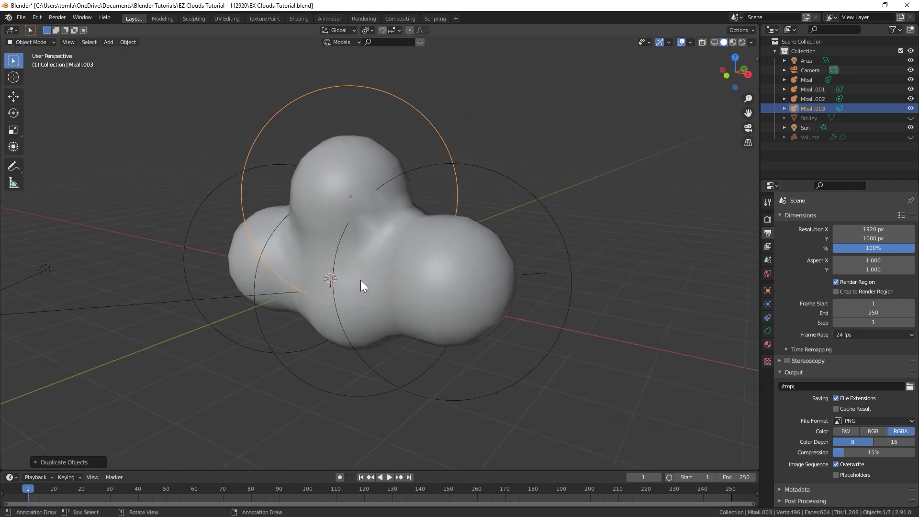
{"action": "key", "text": "shift+d"}
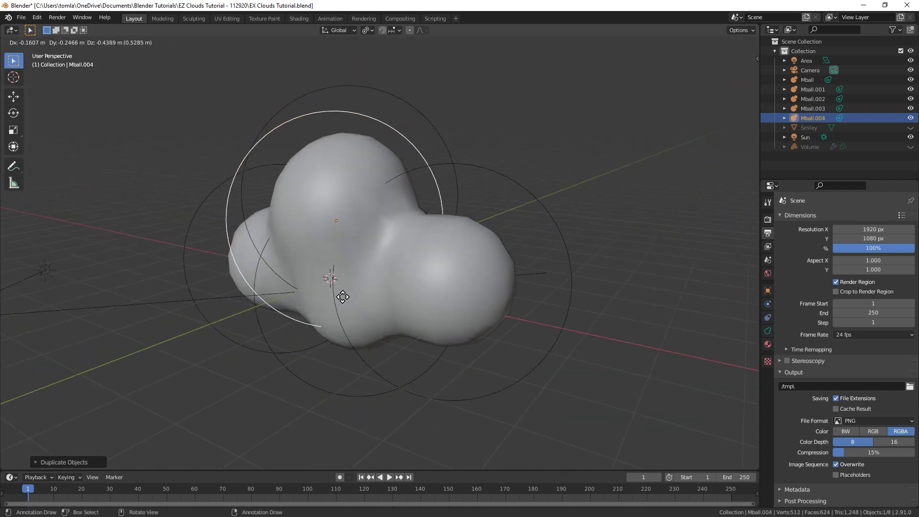
{"action": "left_click", "coordinate": [319, 319]}
{"action": "key", "text": "s"}
{"action": "left_click", "coordinate": [366, 302]}
{"action": "middle_click_drag", "start_coordinate": [365, 302], "coordinate": [341, 310]}
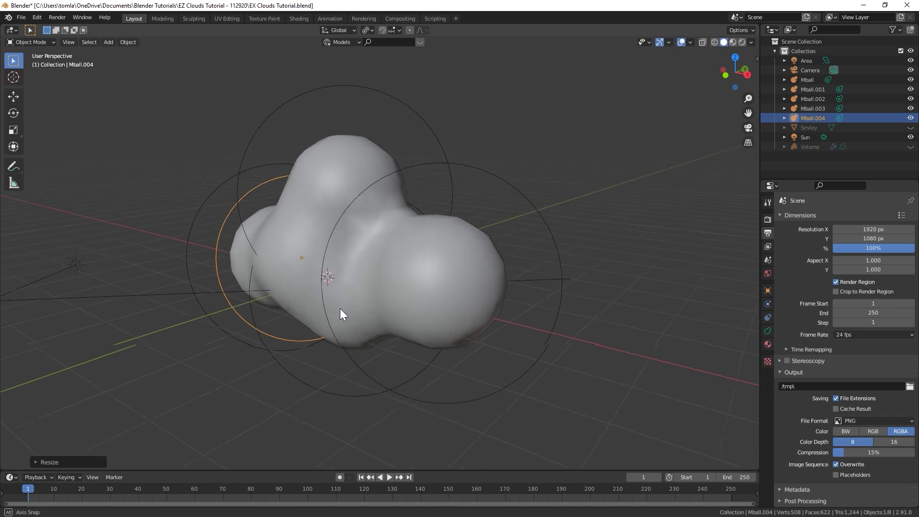
{"action": "key", "text": "g"}
{"action": "left_click", "coordinate": [319, 325]}
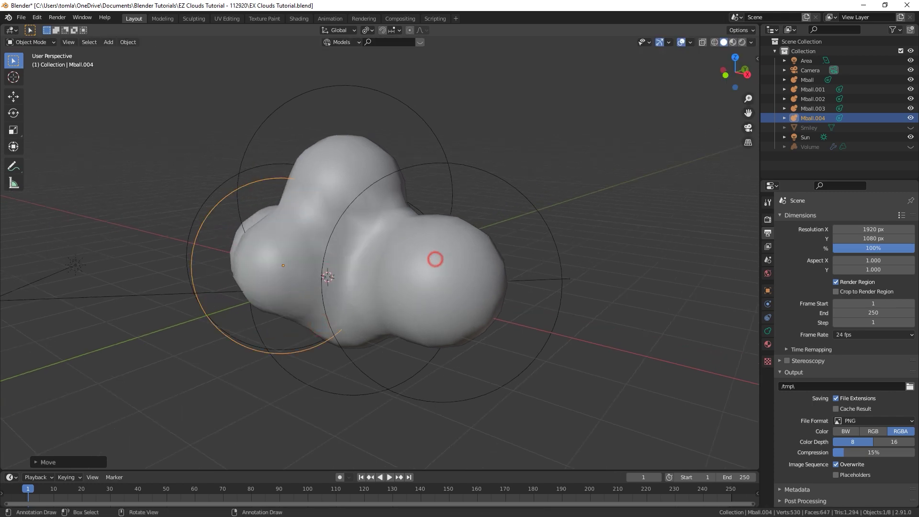
- Duplicate the base metaball into three more balls filling the cloud, one shifted vertically
{"action": "left_click", "coordinate": [455, 294]}
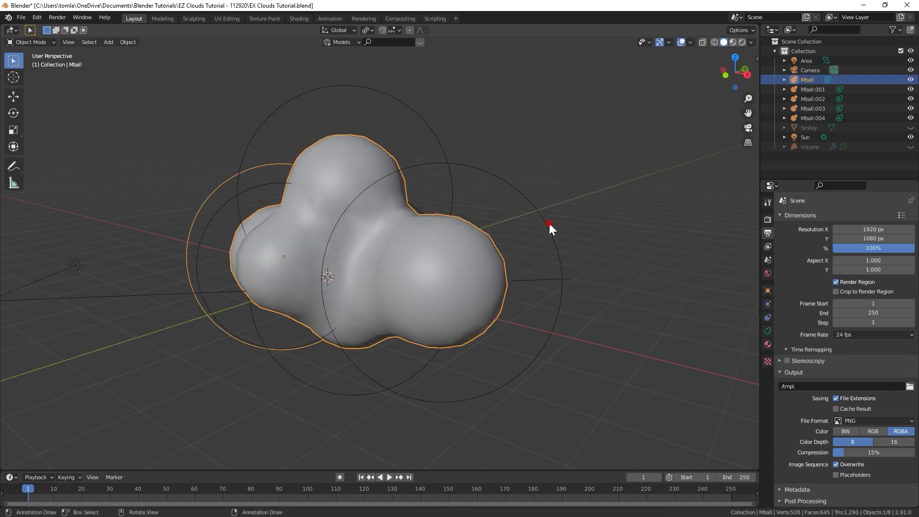
{"action": "middle_click_drag", "start_coordinate": [549, 222], "coordinate": [478, 230]}
{"action": "key", "text": "shift+d"}
{"action": "left_click", "coordinate": [385, 242]}
{"action": "key", "text": "shift+d"}
{"action": "left_click", "coordinate": [450, 263]}
{"action": "key", "text": "shift+d"}
{"action": "key", "text": "z"}
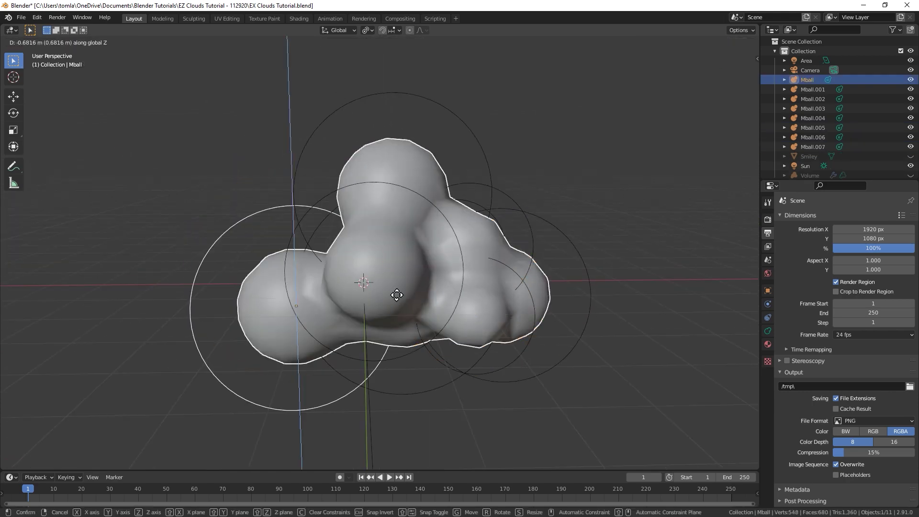
{"action": "left_click", "coordinate": [397, 295]}
- Add metaballs at the cloud's left and right ends
{"action": "key", "text": "shift+d"}
{"action": "left_click", "coordinate": [279, 262]}
{"action": "key", "text": "KP_1"}
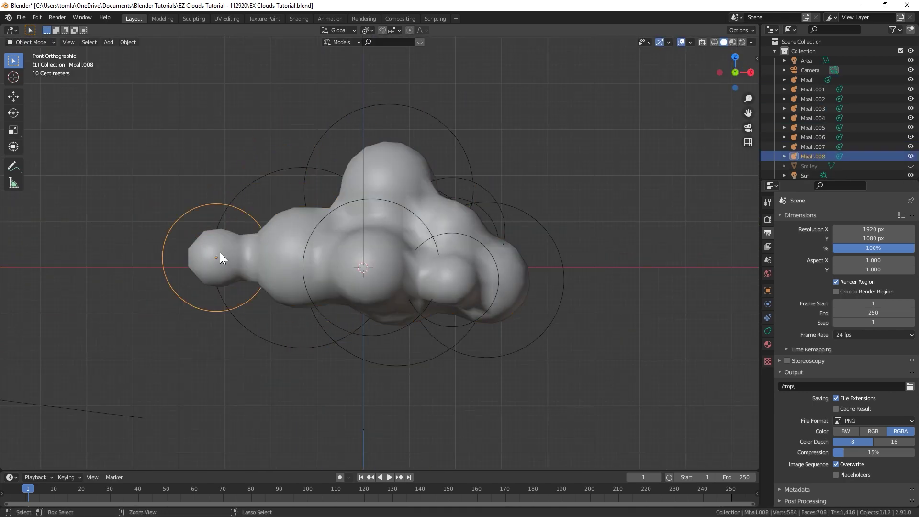
{"action": "key", "text": "shift+d"}
{"action": "left_click", "coordinate": [554, 292]}
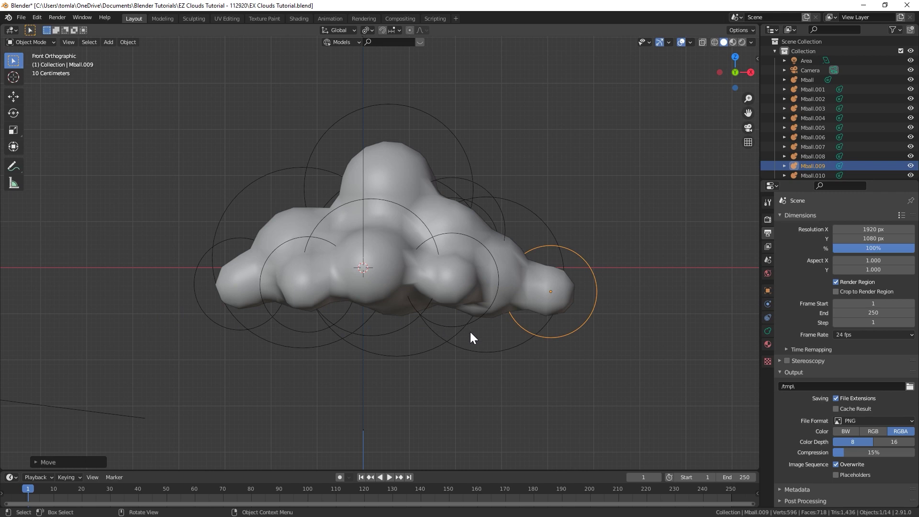
- Set the metaball viewport and render resolution both to 0.1 m
{"action": "scroll", "coordinate": [470, 329], "scroll_direction": "up", "scroll_amount": 1}
{"action": "left_click", "coordinate": [314, 308]}
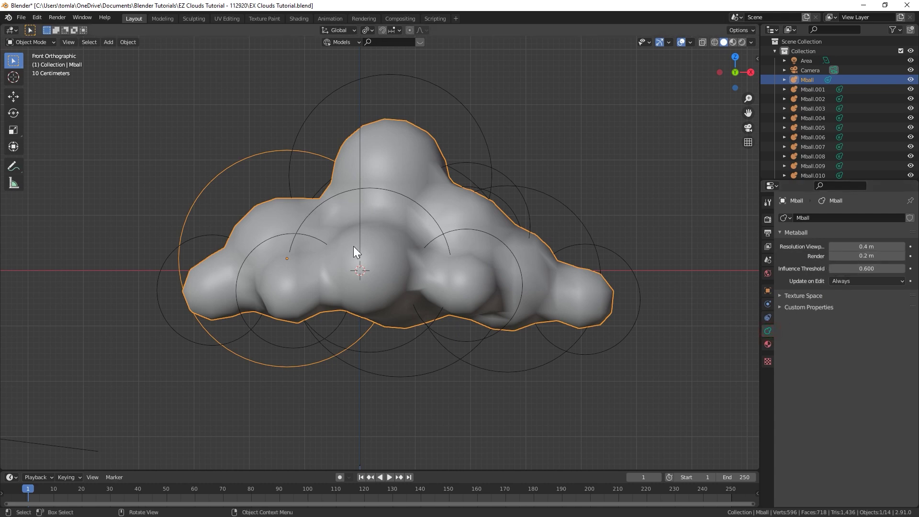
{"action": "left_click", "coordinate": [879, 246]}
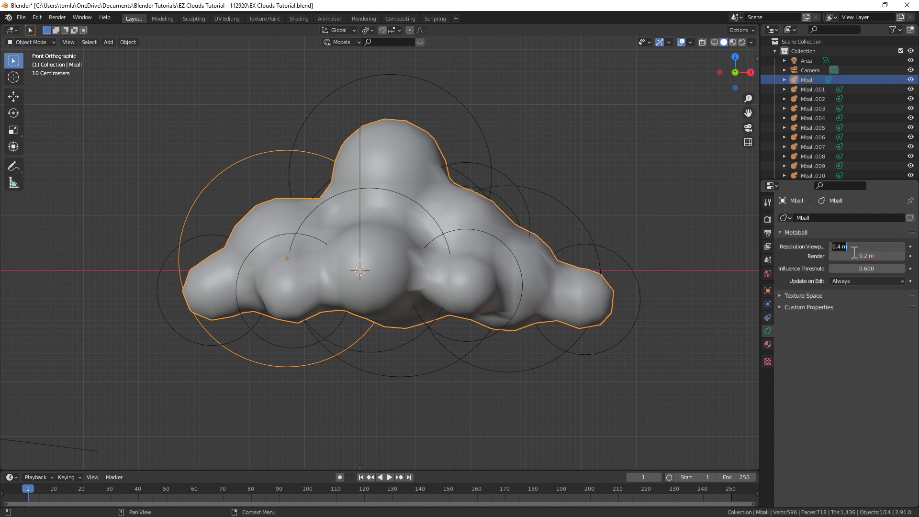
{"action": "type", "text": "0.1"}
{"action": "key", "text": "Return"}
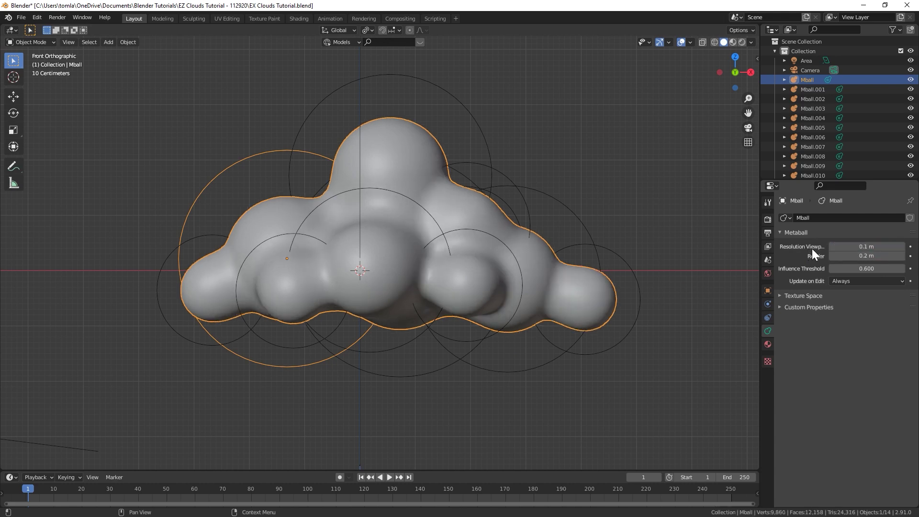
{"action": "left_click", "coordinate": [854, 255]}
{"action": "type", "text": "0.1"}
{"action": "key", "text": "Return"}
- Shrink and reposition the small metaball at the cloud's right end
{"action": "left_click", "coordinate": [641, 282]}
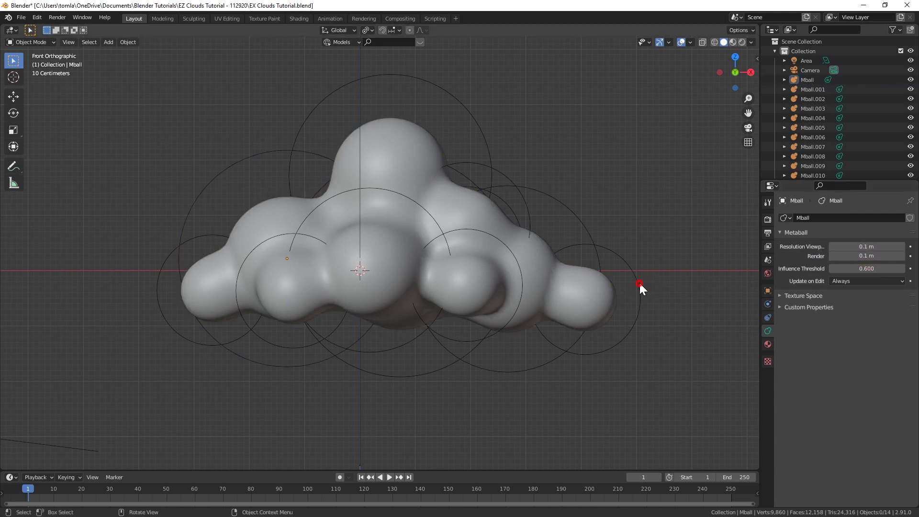
{"action": "left_click", "coordinate": [639, 281]}
{"action": "key", "text": "h"}
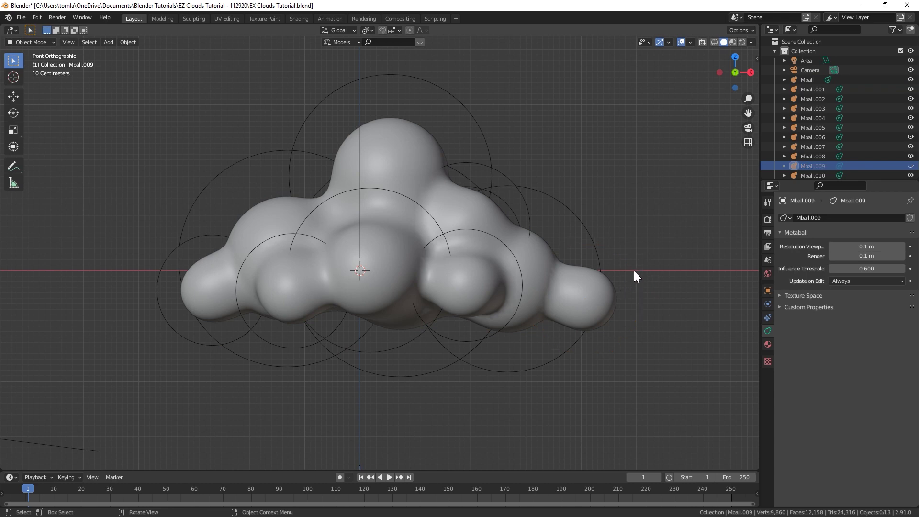
{"action": "key", "text": "alt+h"}
{"action": "key", "text": "s"}
{"action": "left_click", "coordinate": [629, 296]}
{"action": "key", "text": "g"}
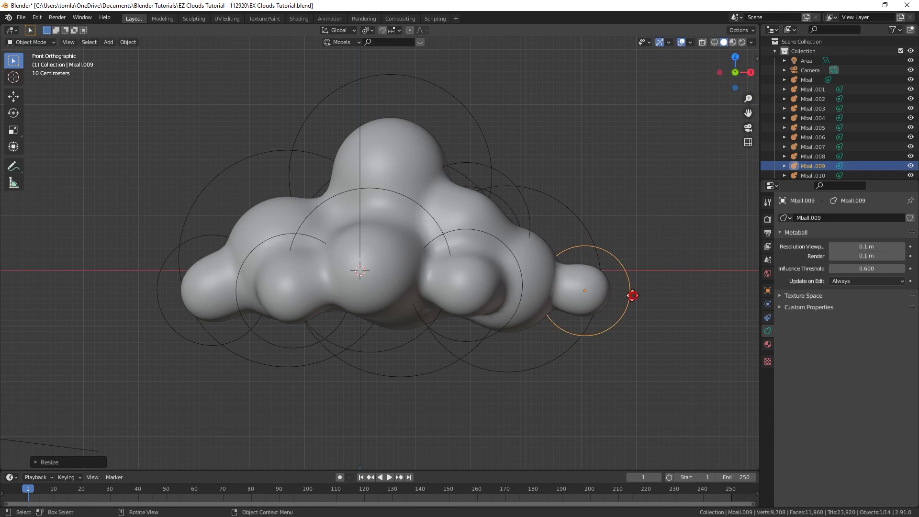
{"action": "left_click", "coordinate": [621, 302]}
- Shift the leftmost metaball and add a smaller tapered ball further left
{"action": "left_click", "coordinate": [162, 265]}
{"action": "key", "text": "g"}
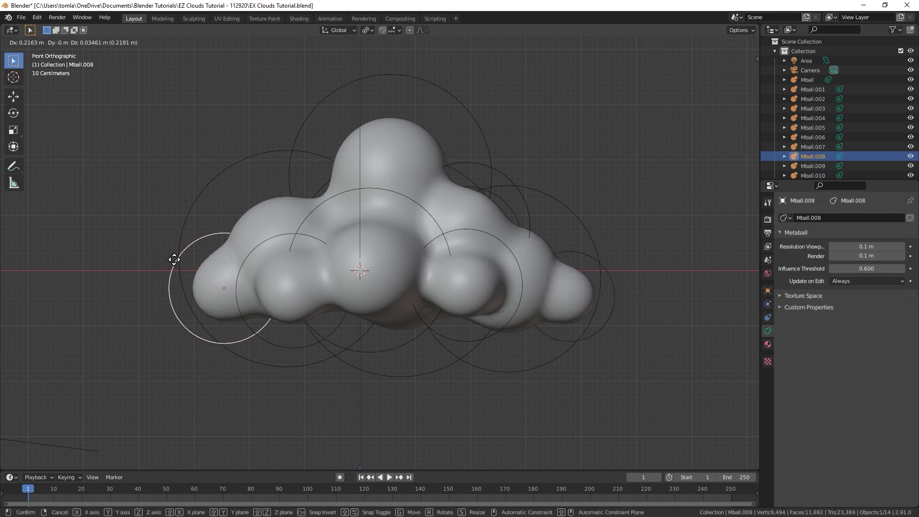
{"action": "left_click", "coordinate": [175, 259]}
{"action": "key", "text": "shift+d"}
{"action": "left_click", "coordinate": [207, 284]}
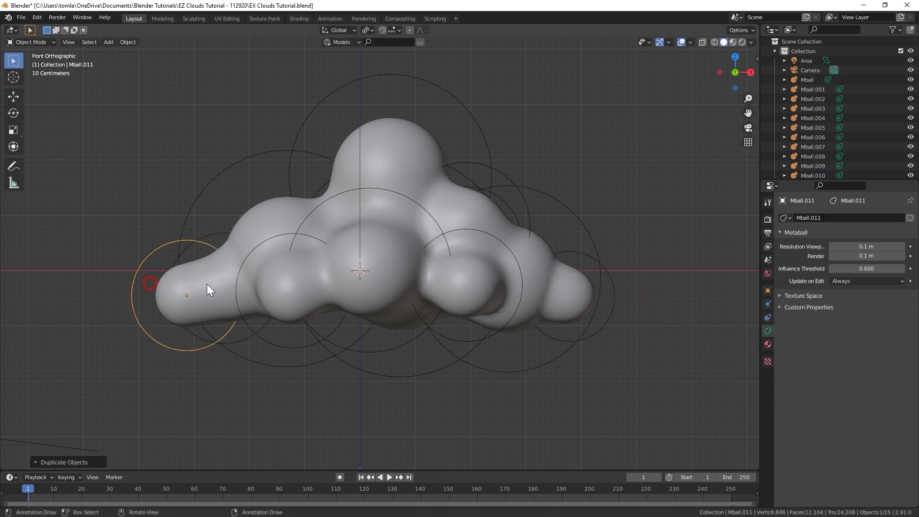
{"action": "key", "text": "s"}
{"action": "left_click", "coordinate": [203, 288]}
{"action": "key", "text": "g"}
{"action": "left_click", "coordinate": [220, 297]}
- Add a metaball at the right tip and two more in the middle, then select everything
{"action": "left_click", "coordinate": [629, 299]}
{"action": "key", "text": "shift+d"}
{"action": "left_click", "coordinate": [639, 308]}
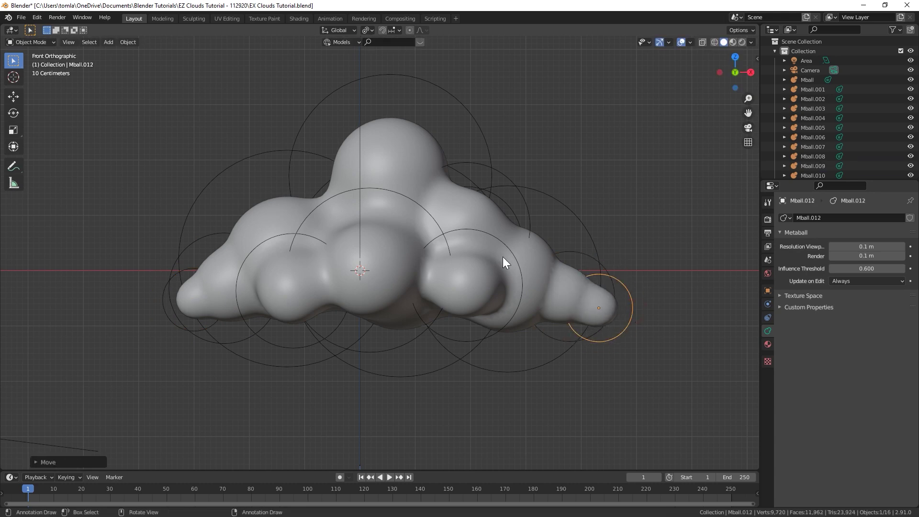
{"action": "left_click", "coordinate": [501, 257]}
{"action": "key", "text": "shift+d"}
{"action": "left_click", "coordinate": [504, 248]}
{"action": "key", "text": "shift+d"}
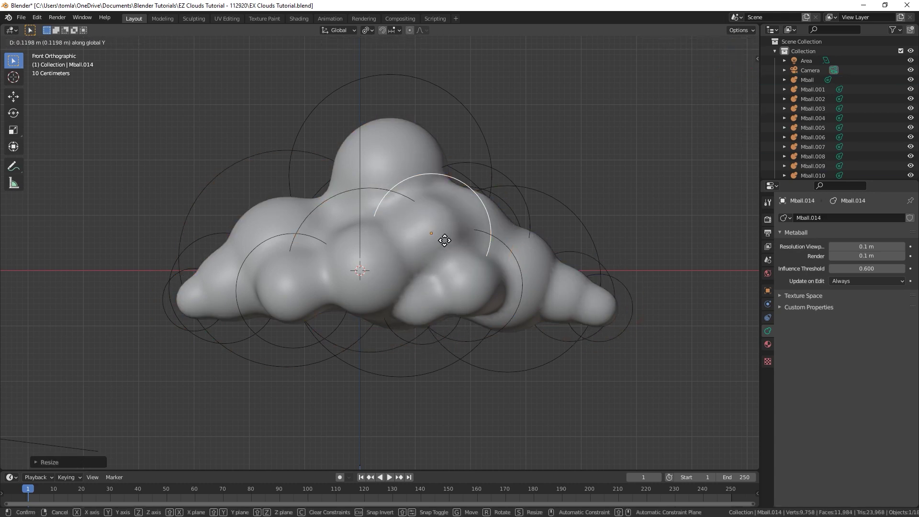
{"action": "left_click", "coordinate": [445, 239]}
{"action": "key", "text": "a"}
{"action": "key", "text": "shift+z"}
{"action": "key", "text": "shift+z"}
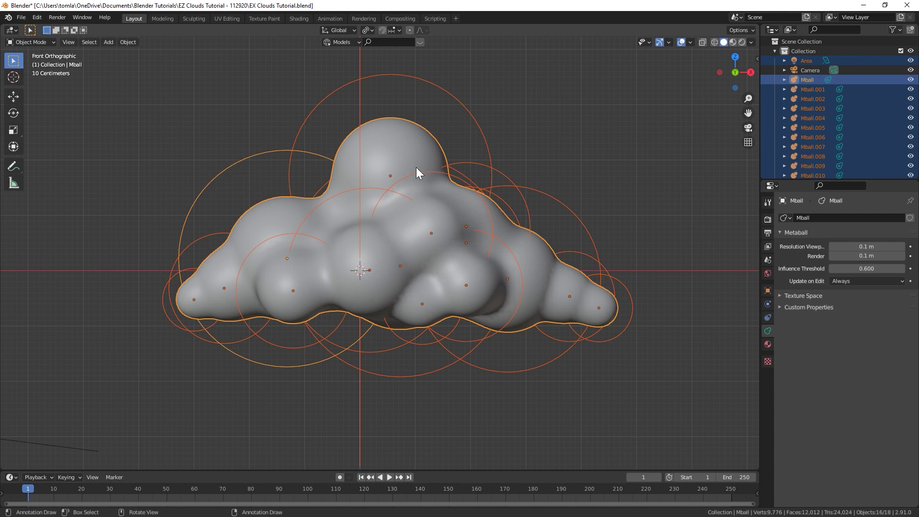
- Drop the Area light from the selection and frame the metaball cloud
{"action": "scroll", "coordinate": [447, 201], "scroll_direction": "down", "scroll_amount": 7}
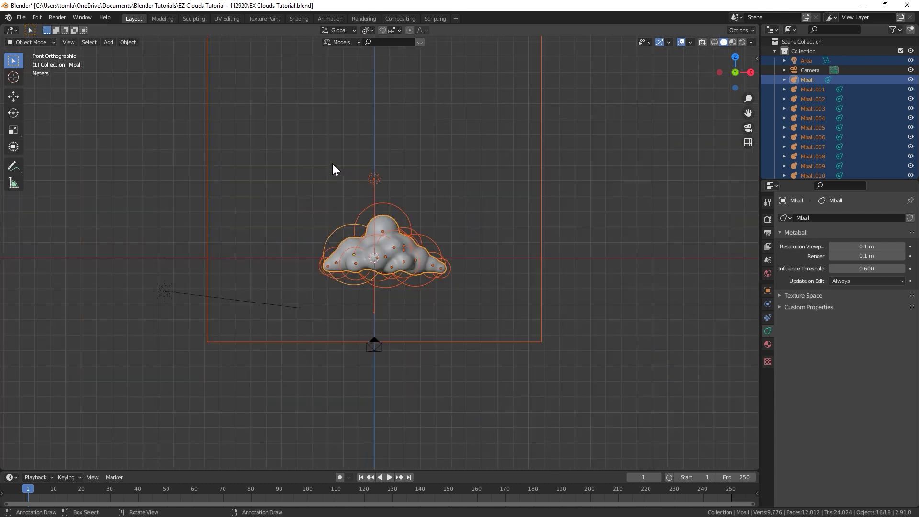
{"action": "left_click_drag", "start_coordinate": [312, 152], "coordinate": [394, 188], "text": "ctrl"}
{"action": "scroll", "coordinate": [392, 189], "scroll_direction": "down", "scroll_amount": 3}
{"action": "key", "text": "KP_Decimal"}
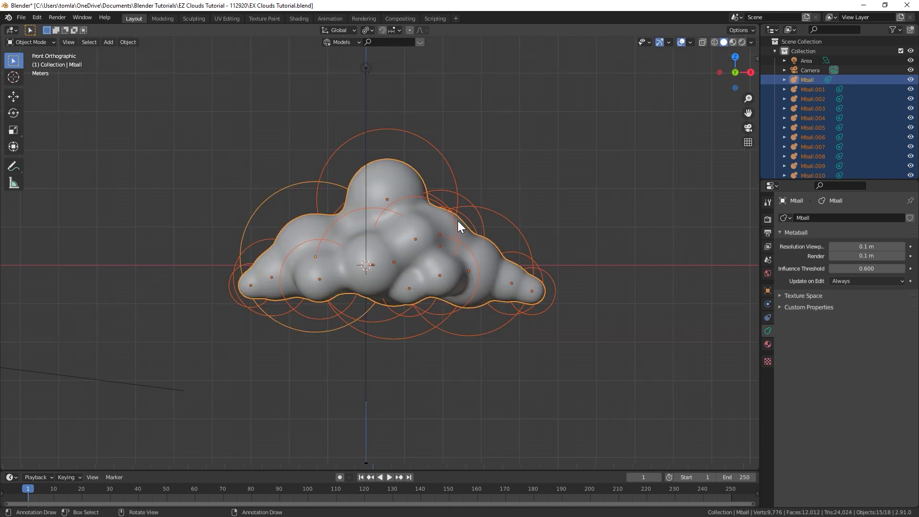
{"action": "scroll", "coordinate": [458, 220], "scroll_direction": "up", "scroll_amount": 1}
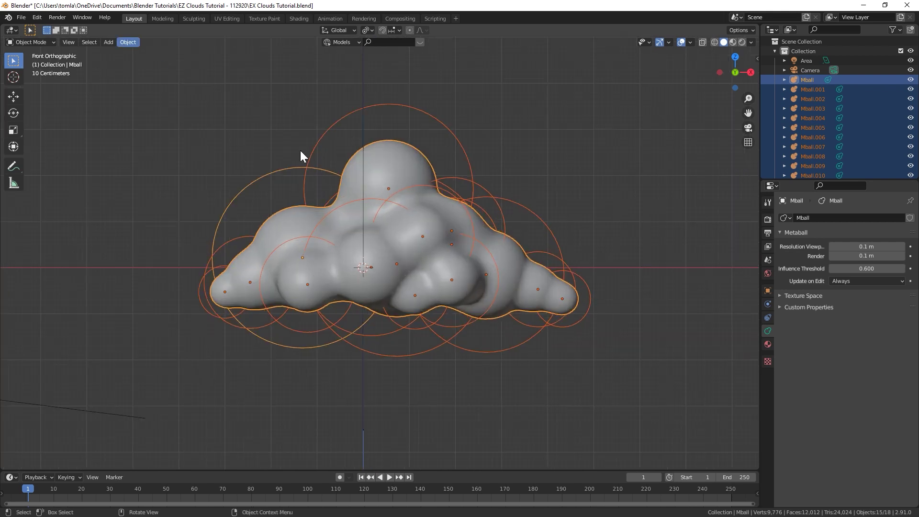
- Convert the metaballs to a mesh via Object > Convert To > Mesh and inspect its geometry
{"action": "left_click", "coordinate": [128, 41]}
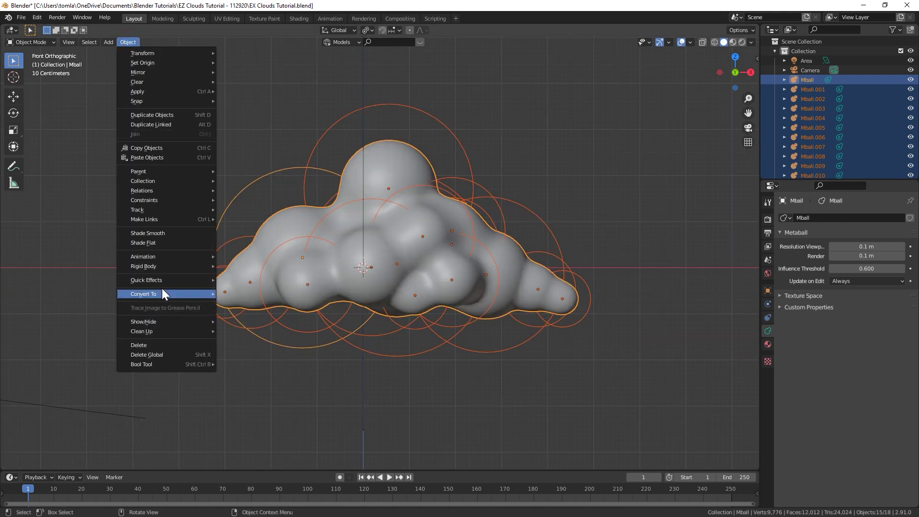
{"action": "mouse_move", "coordinate": [161, 292]}
{"action": "left_click", "coordinate": [254, 303]}
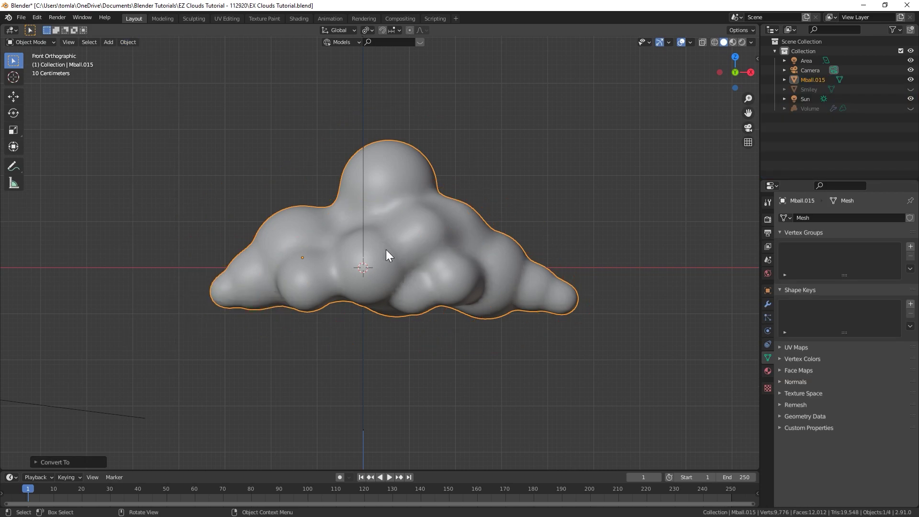
{"action": "key", "text": "Tab"}
{"action": "mouse_move", "coordinate": [441, 250]}
{"action": "middle_mouse_down"}
{"action": "mouse_move", "coordinate": [400, 247]}
{"action": "mouse_move", "coordinate": [431, 246]}
{"action": "middle_mouse_up"}
{"action": "key", "text": "Tab"}
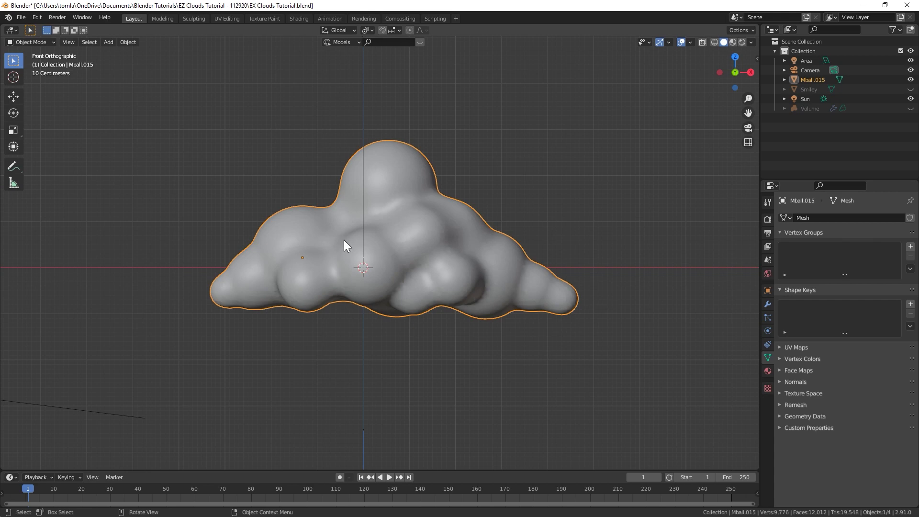
{"action": "left_click", "coordinate": [194, 19]}
- Remesh the cloud with a 0.05 m voxel size
{"action": "key", "text": "KP_1"}
{"action": "scroll", "coordinate": [447, 218], "scroll_direction": "down", "scroll_amount": 2}
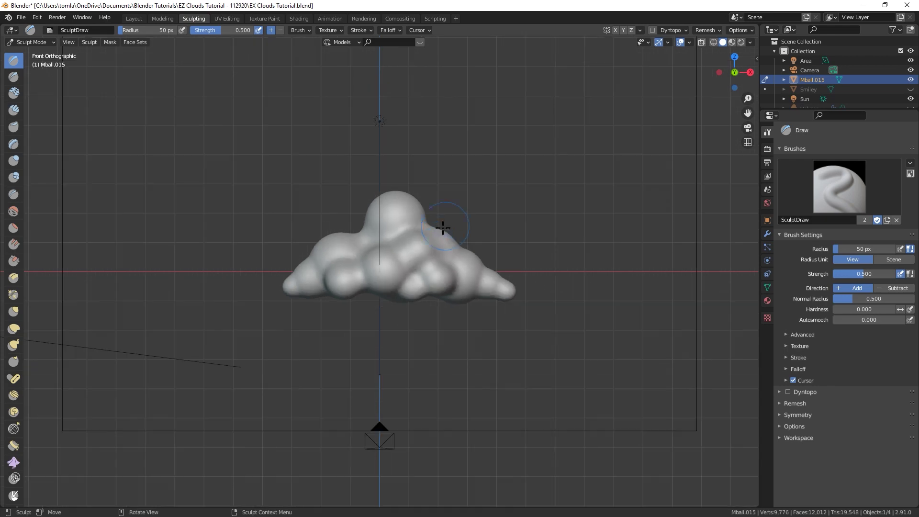
{"action": "middle_click_drag", "start_coordinate": [438, 230], "coordinate": [379, 226], "text": "shift"}
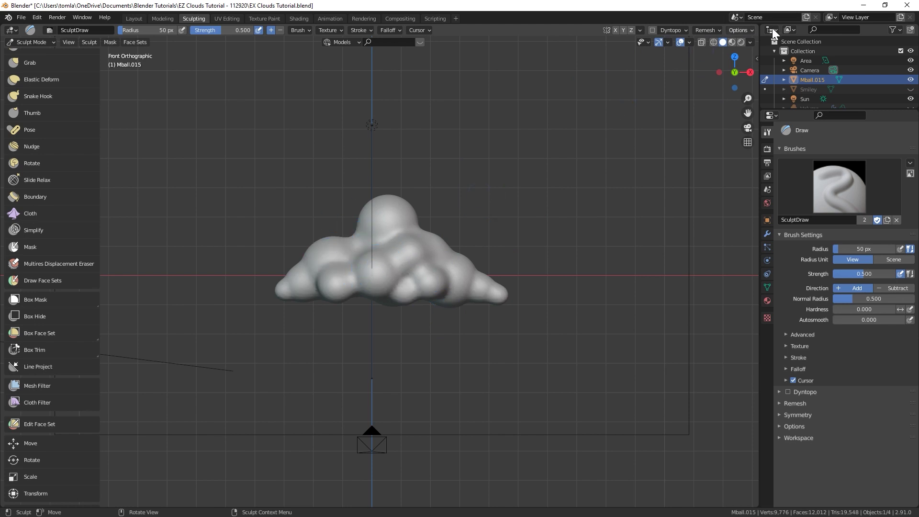
{"action": "left_click", "coordinate": [714, 30]}
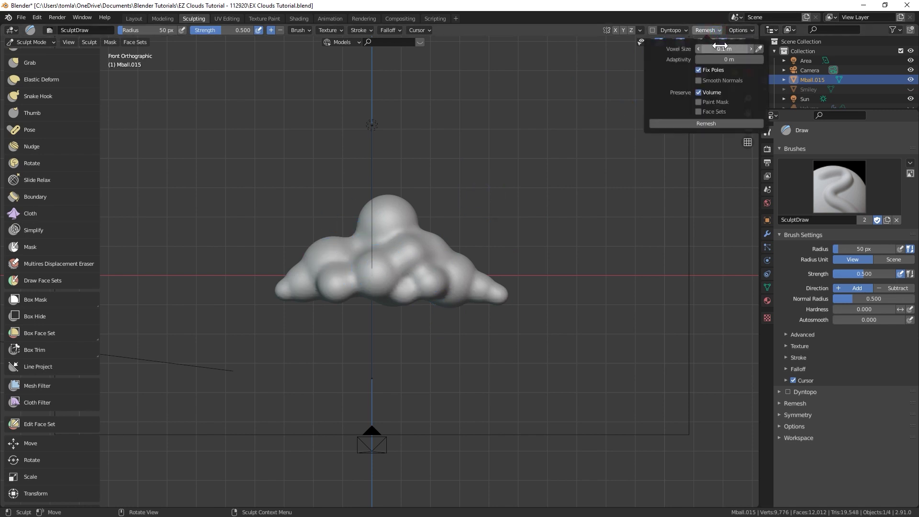
{"action": "left_click", "coordinate": [728, 49]}
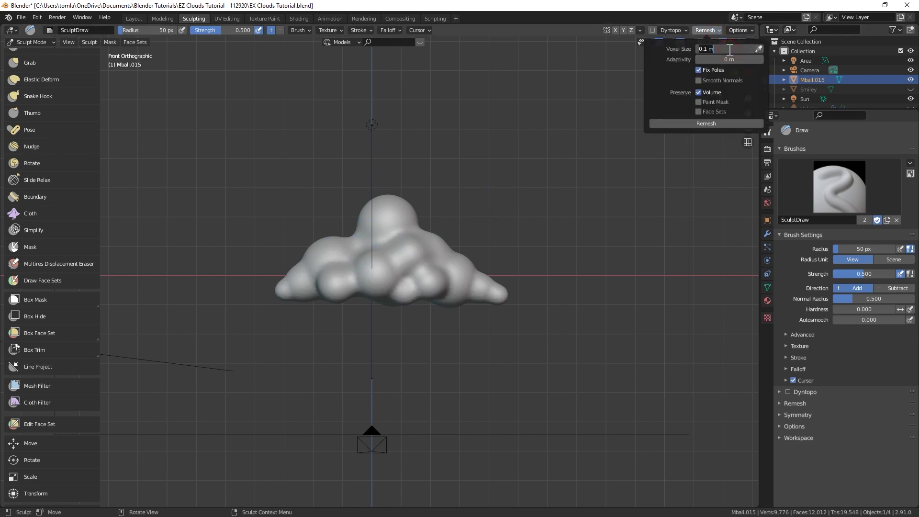
{"action": "key", "text": "ctrl+a"}
{"action": "type", "text": "0.05"}
{"action": "key", "text": "Return"}
{"action": "left_click", "coordinate": [711, 123]}
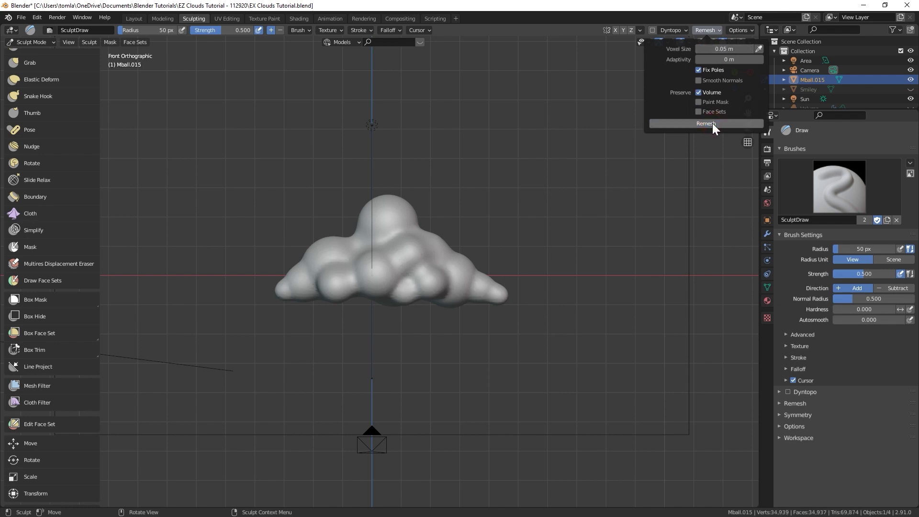
- Cut the cloud's bottom flat with the Box Trim tool
{"action": "scroll", "coordinate": [405, 269], "scroll_direction": "up", "scroll_amount": 3}
{"action": "key", "text": "Tab"}
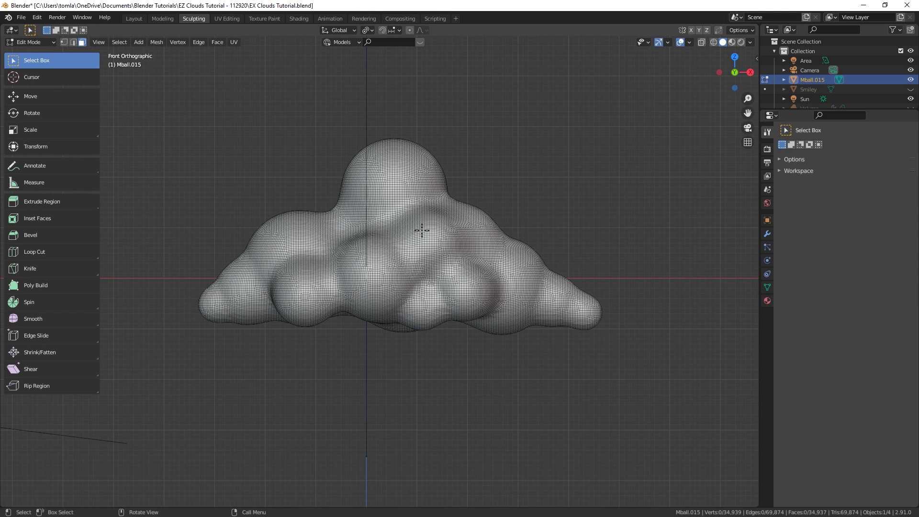
{"action": "key", "text": "Tab"}
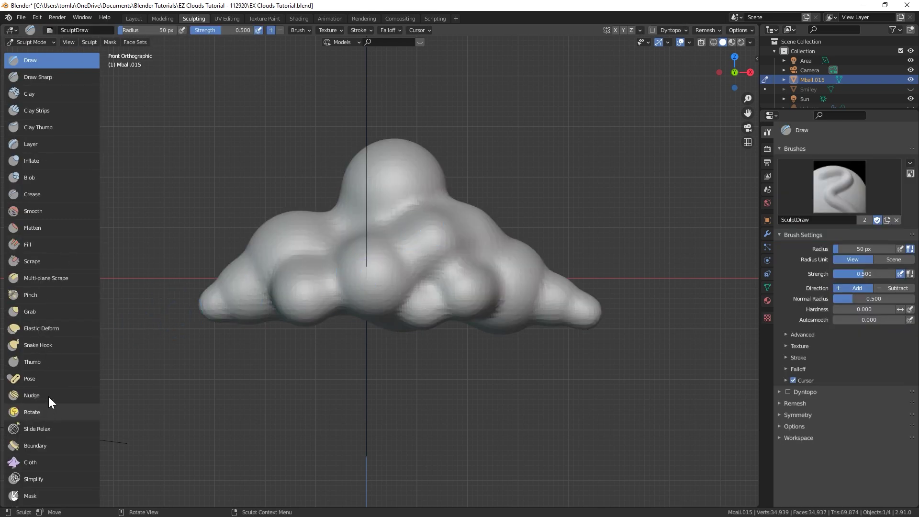
{"action": "middle_click_drag", "start_coordinate": [48, 395], "coordinate": [32, 173]}
{"action": "scroll", "coordinate": [30, 301], "scroll_direction": "down", "scroll_amount": 1}
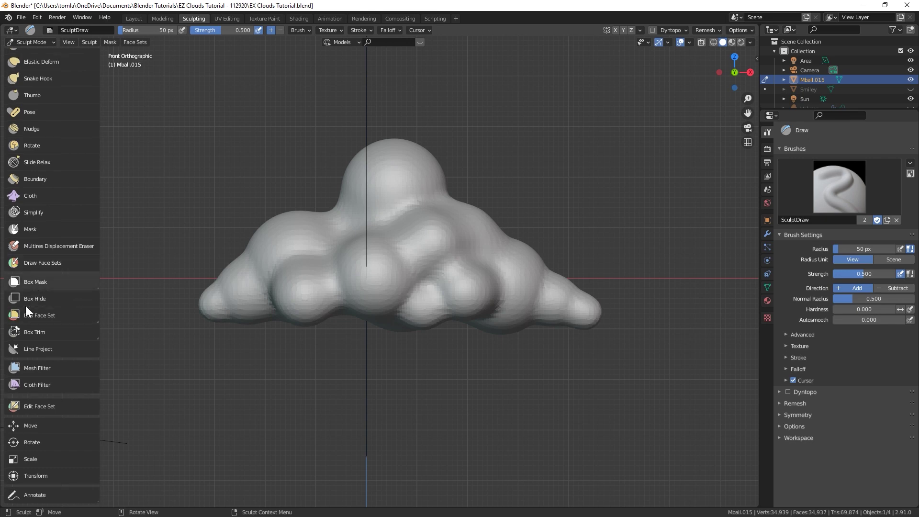
{"action": "left_click", "coordinate": [41, 332]}
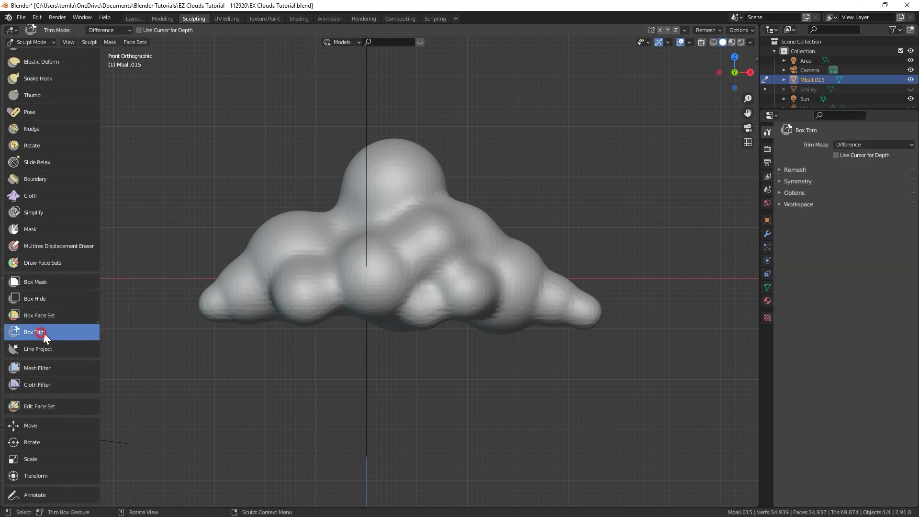
{"action": "left_click_drag", "start_coordinate": [151, 310], "coordinate": [660, 372]}
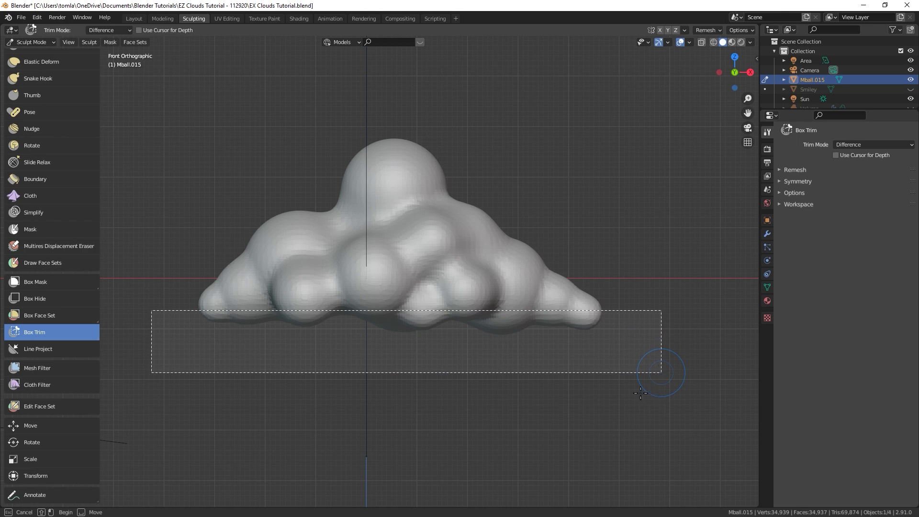
{"action": "middle_click_drag", "start_coordinate": [602, 372], "coordinate": [545, 362]}
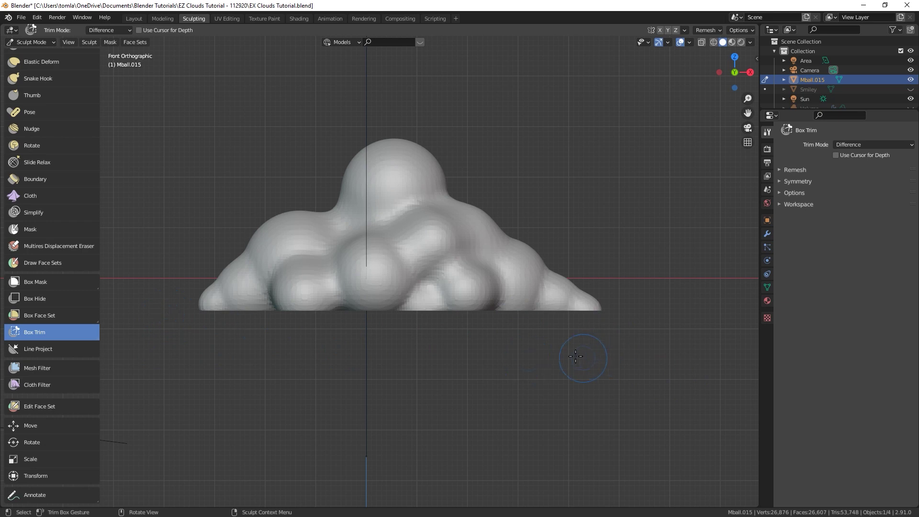
{"action": "middle_click_drag", "start_coordinate": [413, 320], "coordinate": [388, 207]}
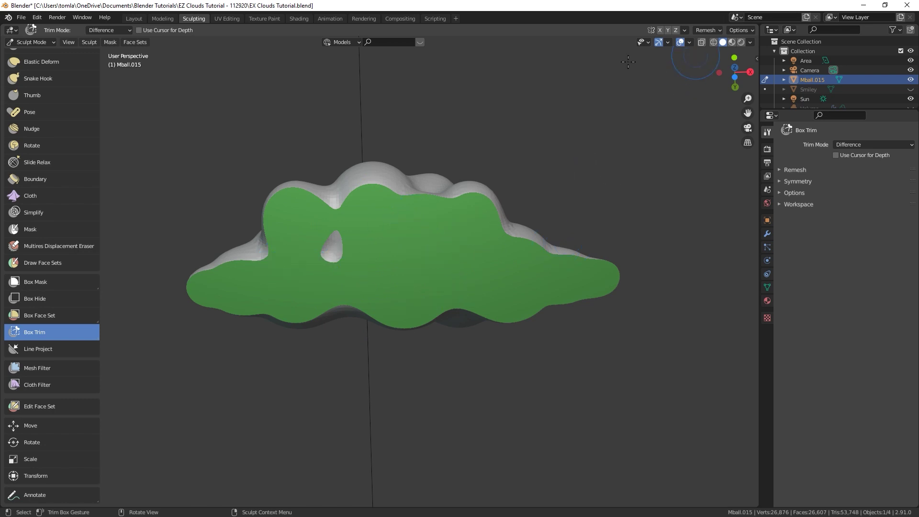
{"action": "scroll", "coordinate": [39, 62], "scroll_direction": "up", "scroll_amount": 10}
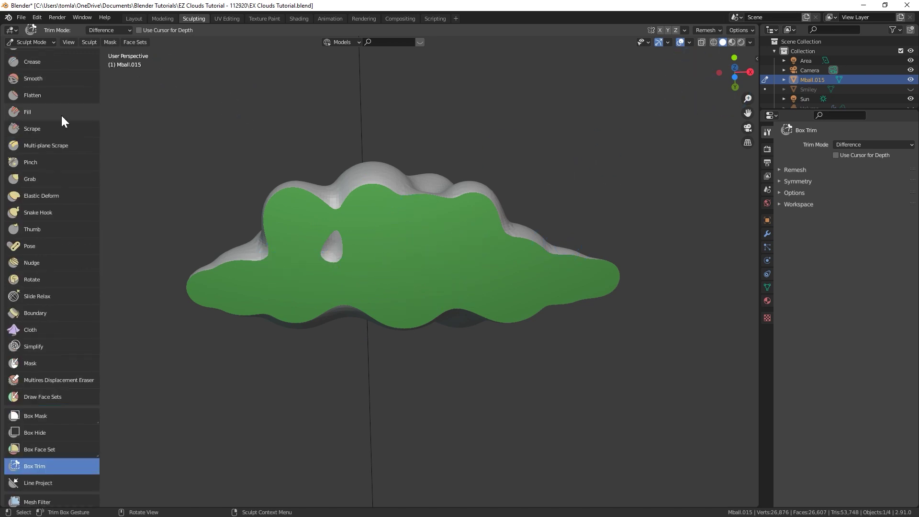
- Remesh the trimmed cloud again and check its underside topology
{"action": "left_click", "coordinate": [34, 126]}
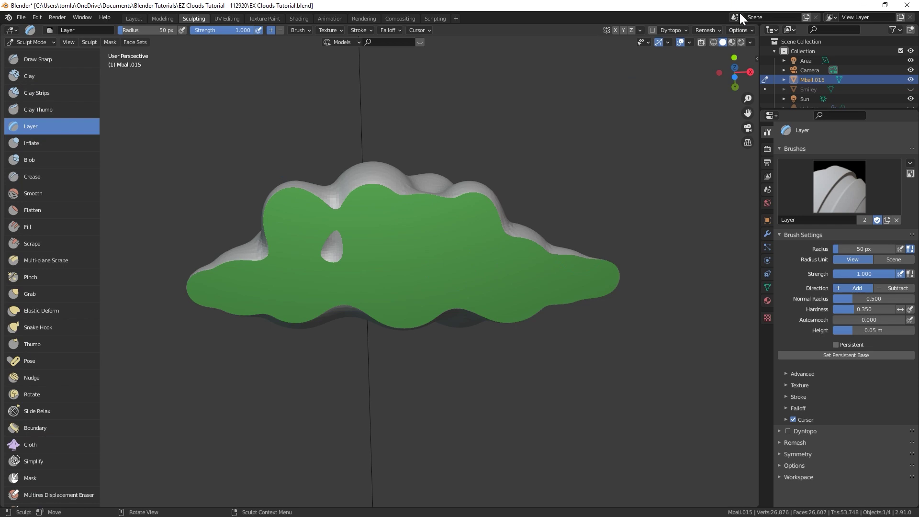
{"action": "left_click", "coordinate": [710, 31]}
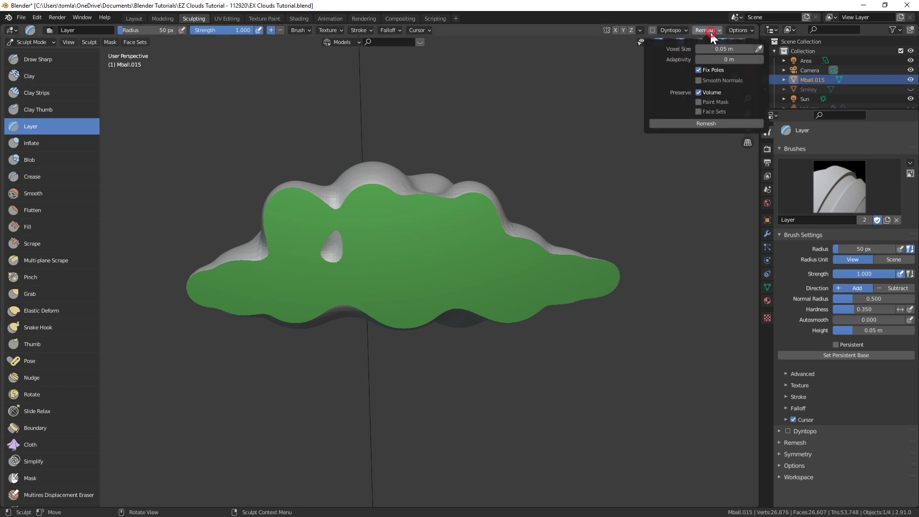
{"action": "left_click", "coordinate": [708, 123]}
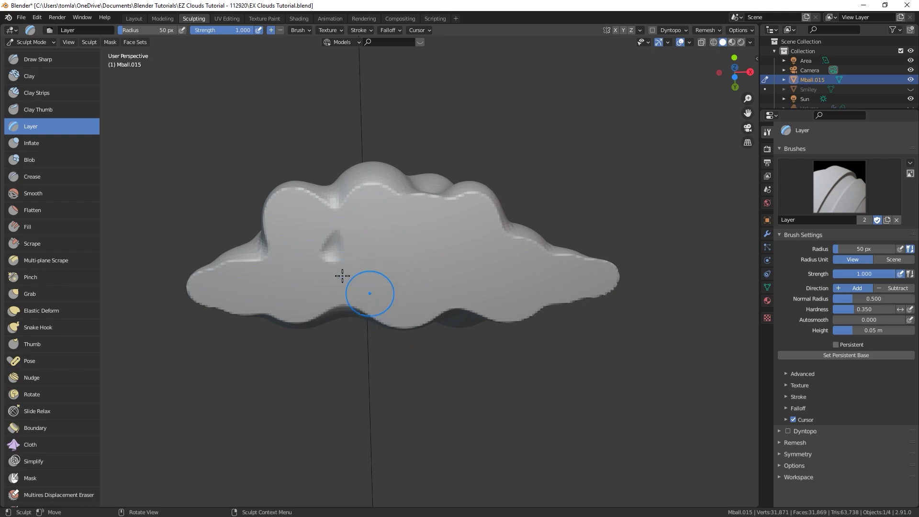
{"action": "key", "text": "Tab"}
{"action": "key", "text": "Tab"}
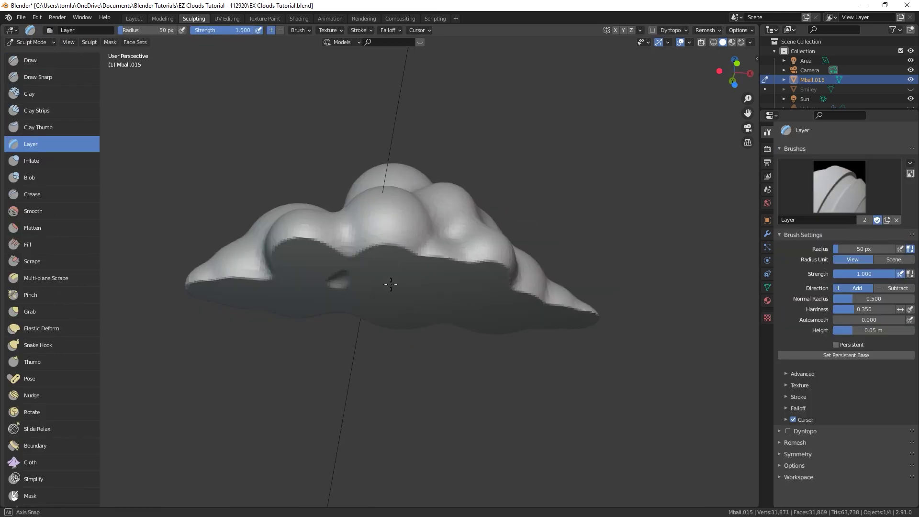
{"action": "middle_click_drag", "start_coordinate": [383, 230], "coordinate": [389, 287]}
- In the Layout workspace, unhide the Volume object and show its modifiers
{"action": "left_click", "coordinate": [133, 18]}
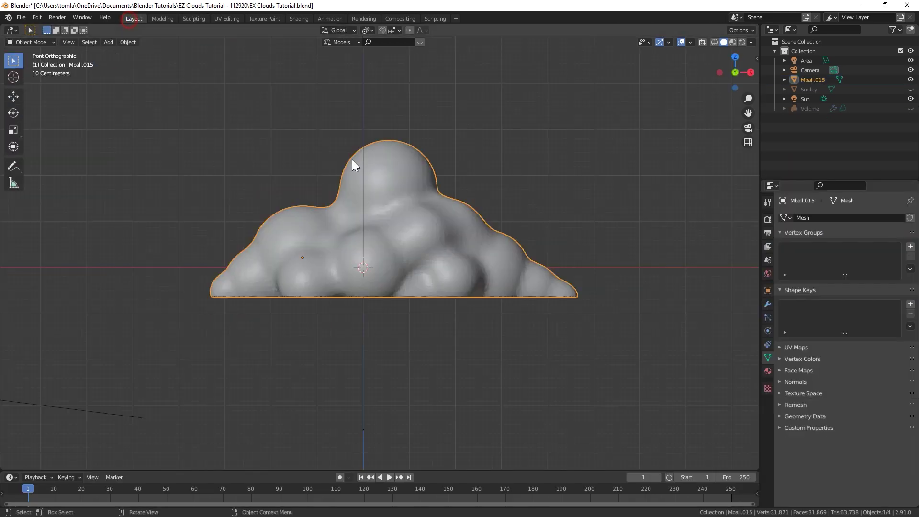
{"action": "scroll", "coordinate": [413, 208], "scroll_direction": "down", "scroll_amount": 4}
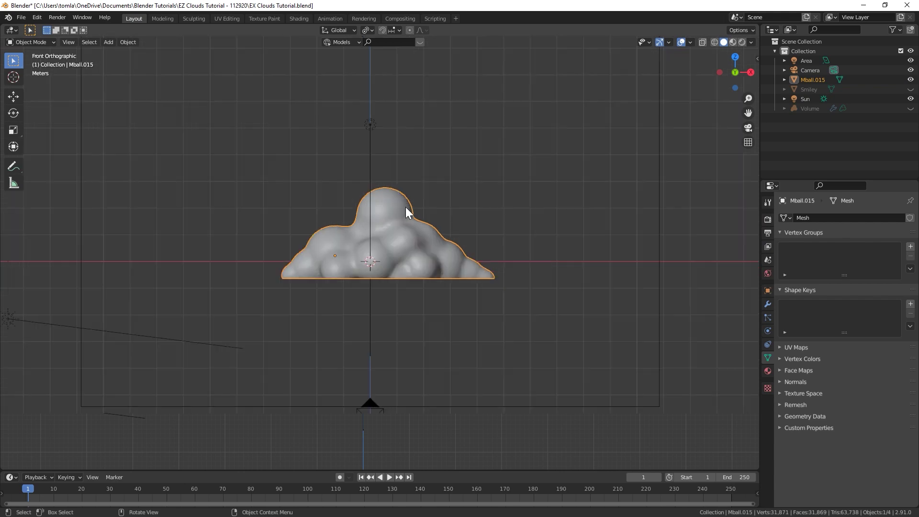
{"action": "left_click", "coordinate": [880, 134]}
{"action": "left_click", "coordinate": [813, 108]}
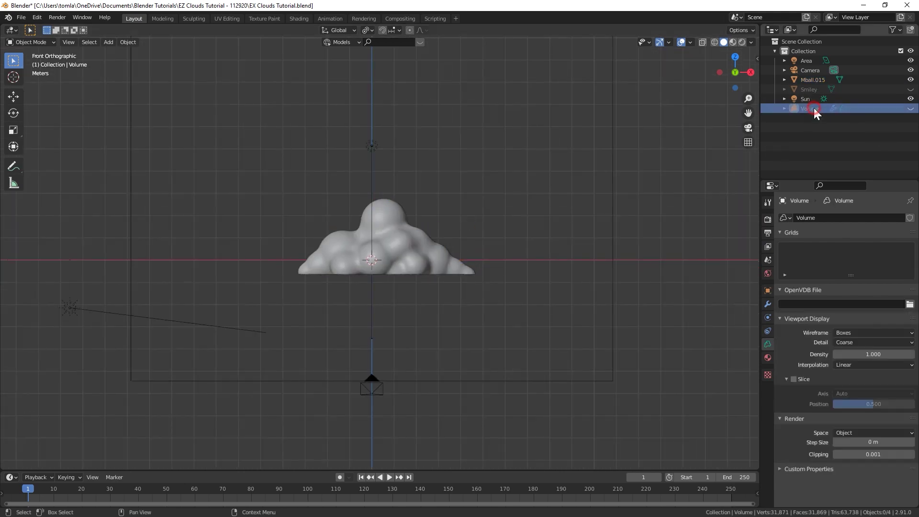
{"action": "left_click", "coordinate": [910, 108]}
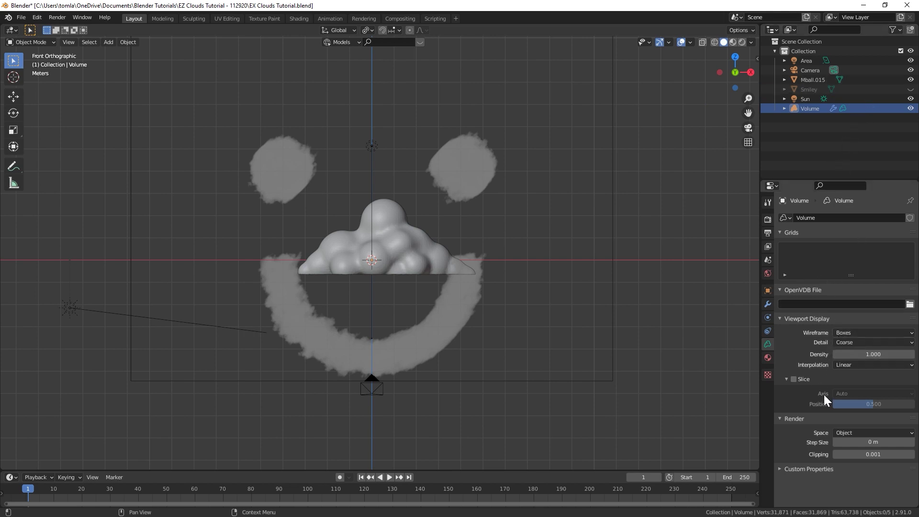
{"action": "left_click", "coordinate": [768, 303]}
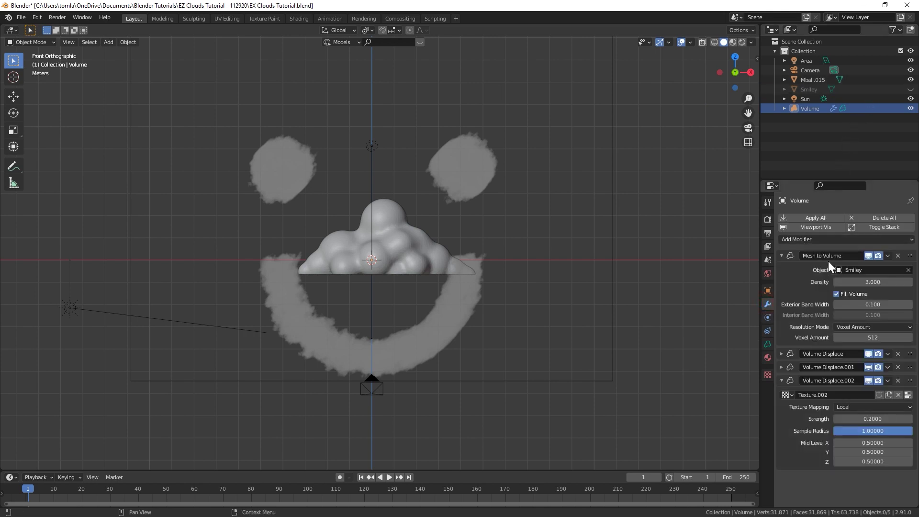
- Rename the Mball.015 mesh to 'Cloud' in the Outliner
{"action": "left_click", "coordinate": [479, 238]}
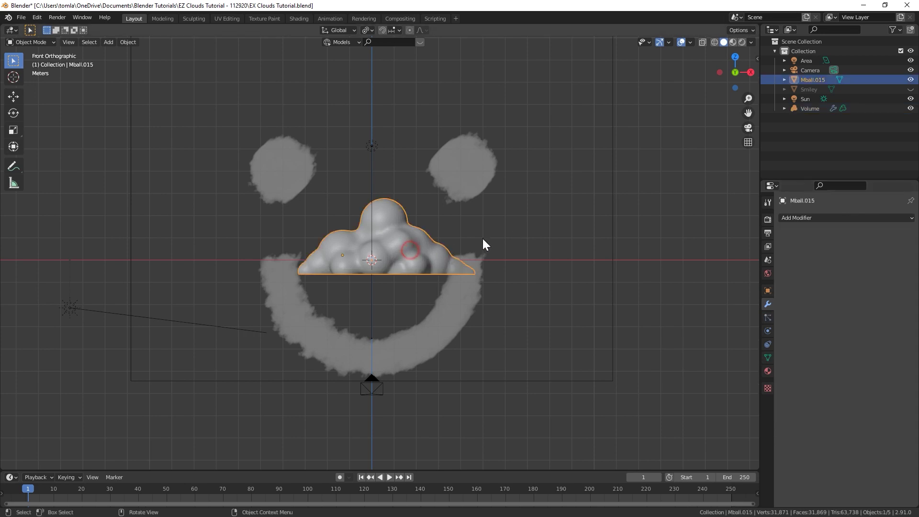
{"action": "double_click", "coordinate": [810, 79]}
{"action": "type", "text": "Cloud"}
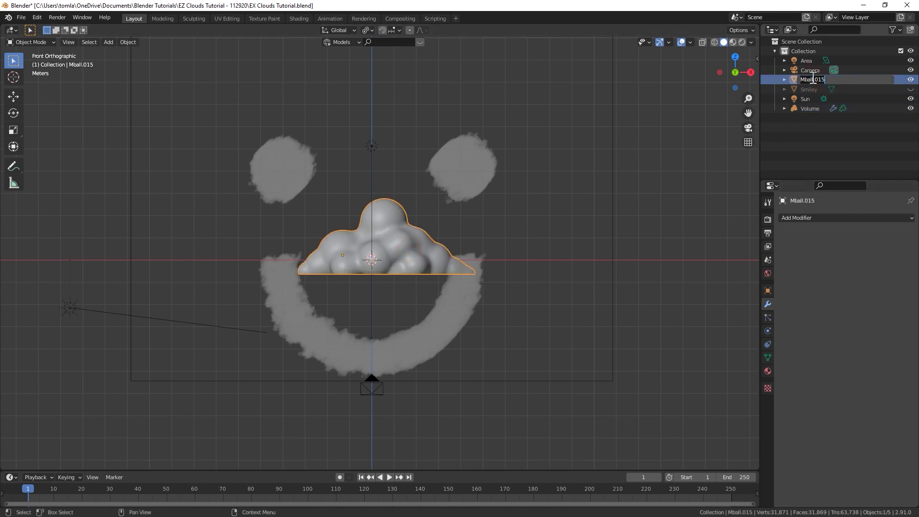
{"action": "key", "text": "Return"}
- Set the Mesh to Volume object to Cloud, hide the Cloud mesh, and view through the camera
{"action": "left_click", "coordinate": [809, 109]}
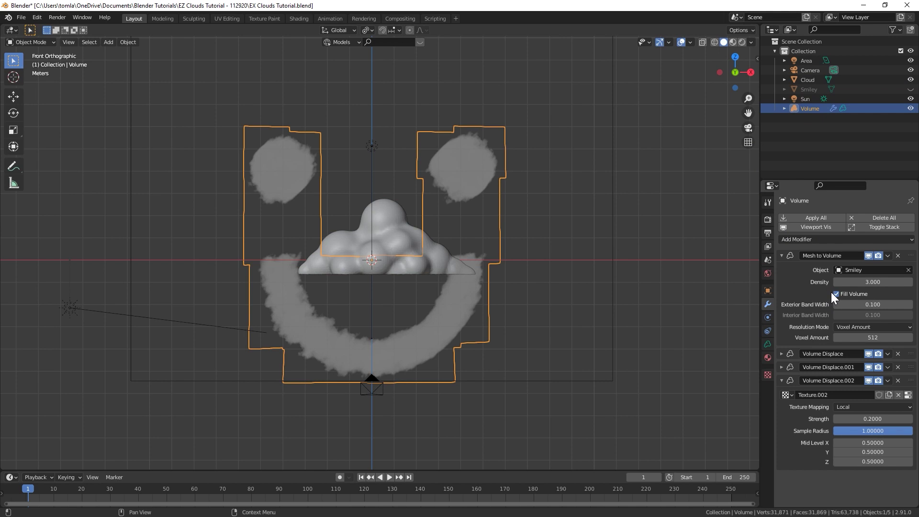
{"action": "left_click", "coordinate": [859, 269]}
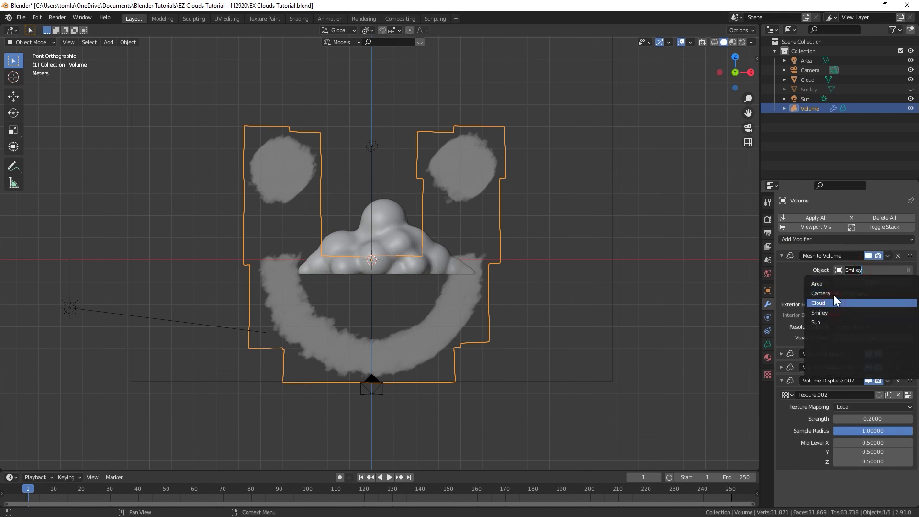
{"action": "key", "text": "Return"}
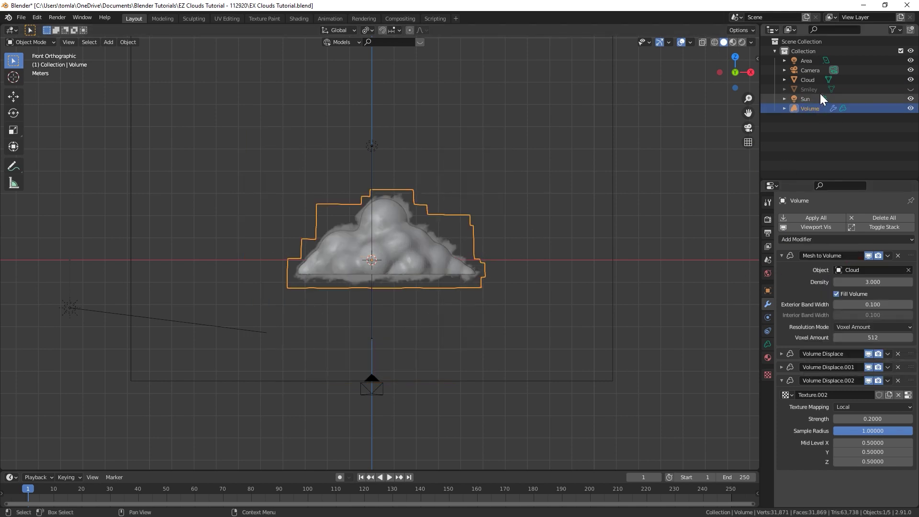
{"action": "left_click", "coordinate": [911, 79]}
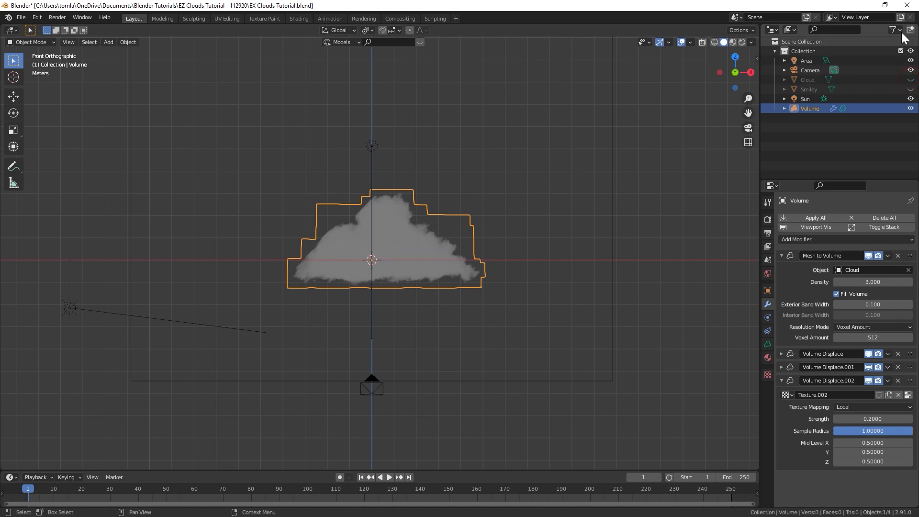
{"action": "left_click", "coordinate": [893, 29]}
{"action": "left_click", "coordinate": [900, 43]}
{"action": "key", "text": "KP_0"}
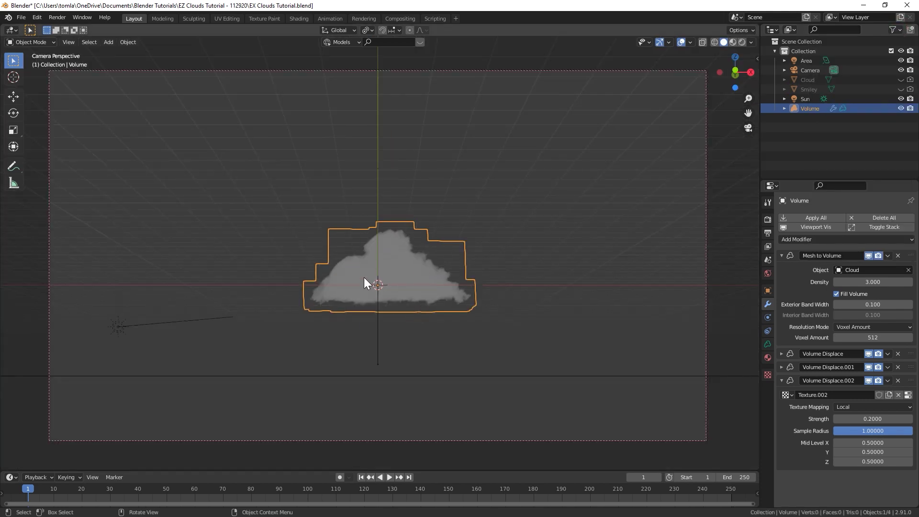
- Check the cloud in Rendered shading, then set Mesh to Volume Voxel Amount to 50
{"action": "left_click", "coordinate": [742, 41]}
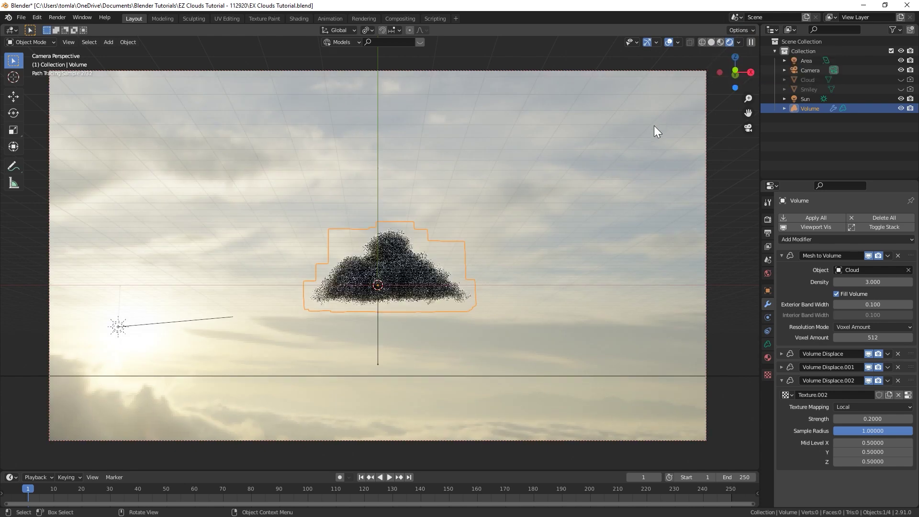
{"action": "left_click", "coordinate": [340, 337]}
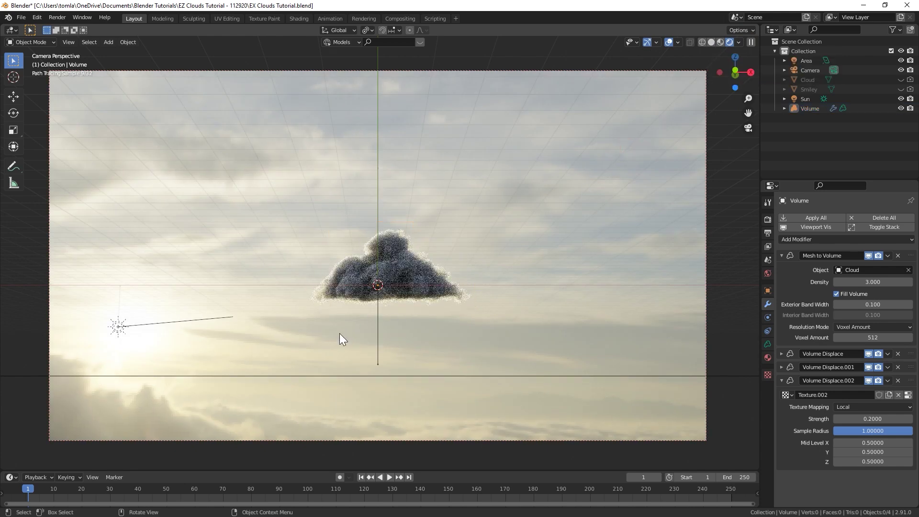
{"action": "left_click", "coordinate": [712, 41]}
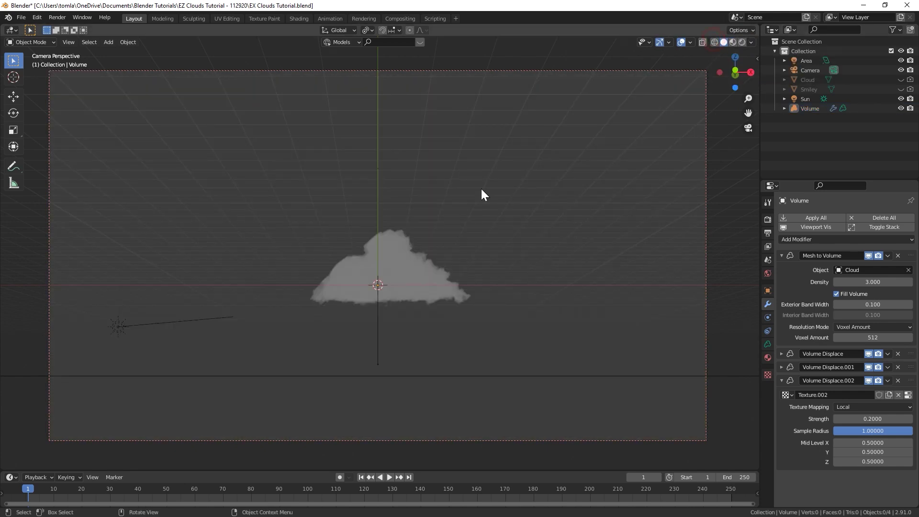
{"action": "double_click", "coordinate": [860, 338]}
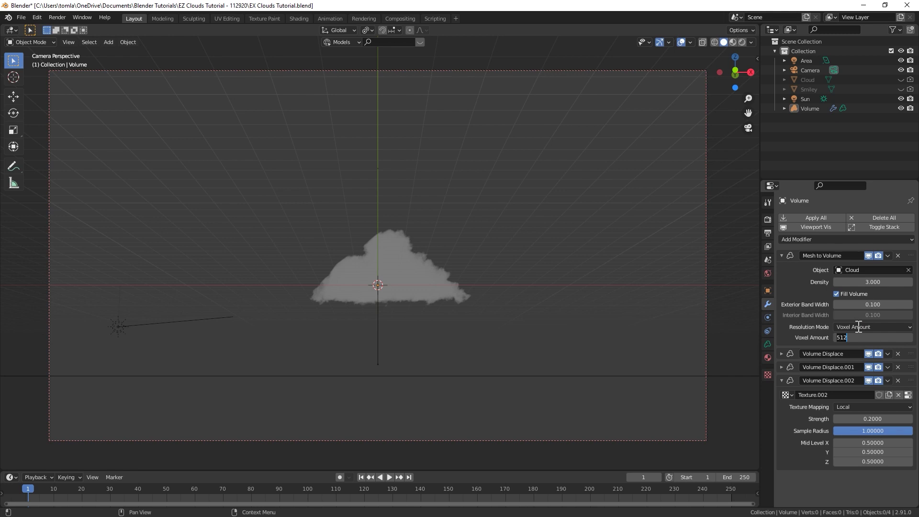
{"action": "type", "text": "50"}
{"action": "key", "text": "Return"}
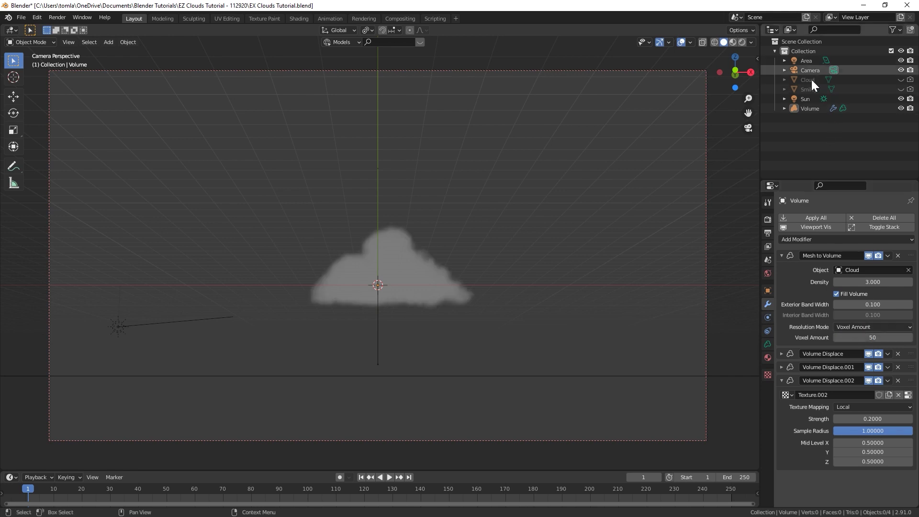
- Unhide the Cloud mesh and place a duplicate to the left of it
{"action": "left_click", "coordinate": [813, 80]}
{"action": "left_click", "coordinate": [901, 80]}
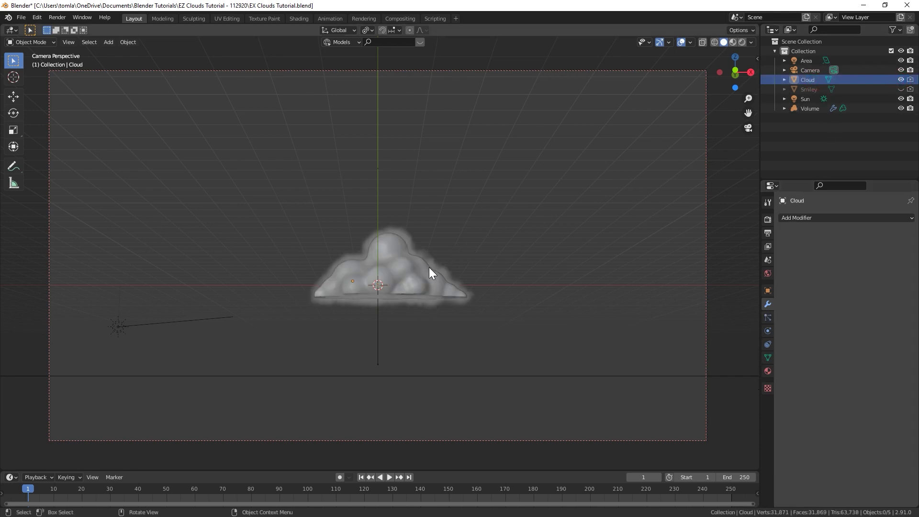
{"action": "key", "text": "shift+d"}
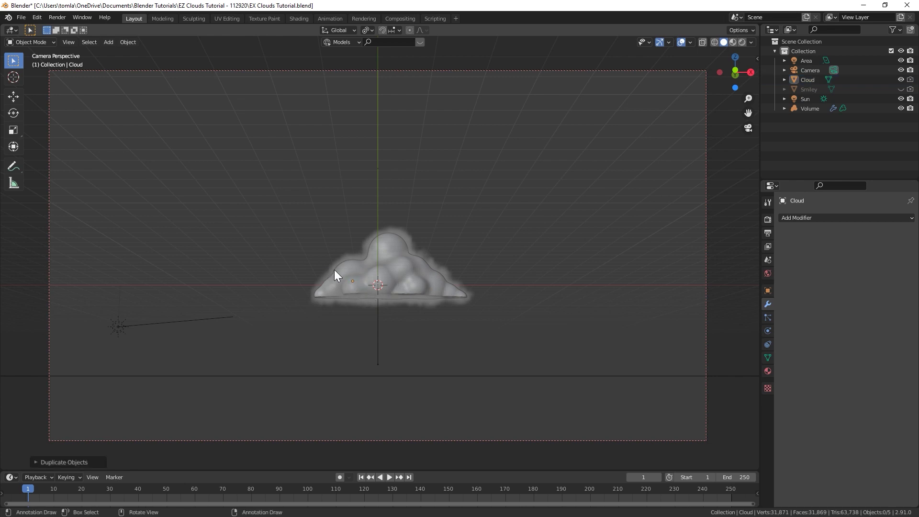
{"action": "left_click", "coordinate": [414, 274]}
{"action": "left_click", "coordinate": [413, 275]}
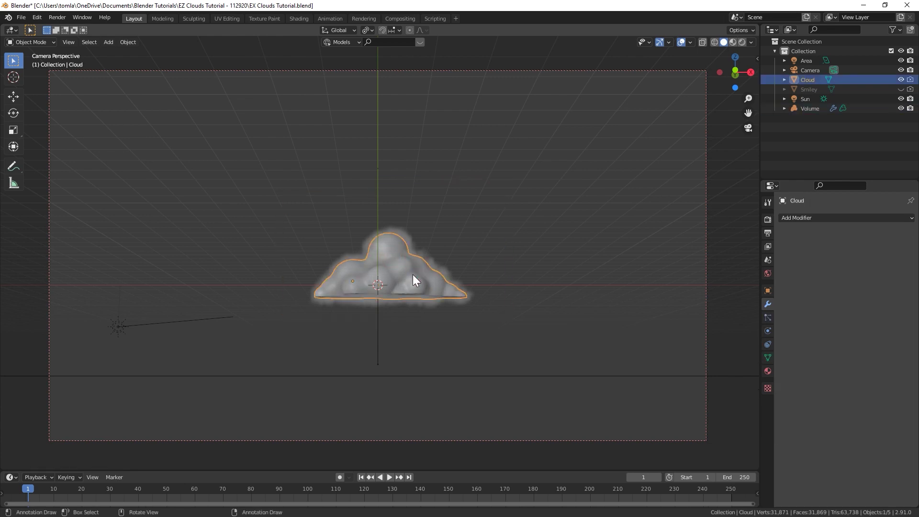
{"action": "key", "text": "shift+d"}
{"action": "left_click", "coordinate": [225, 275]}
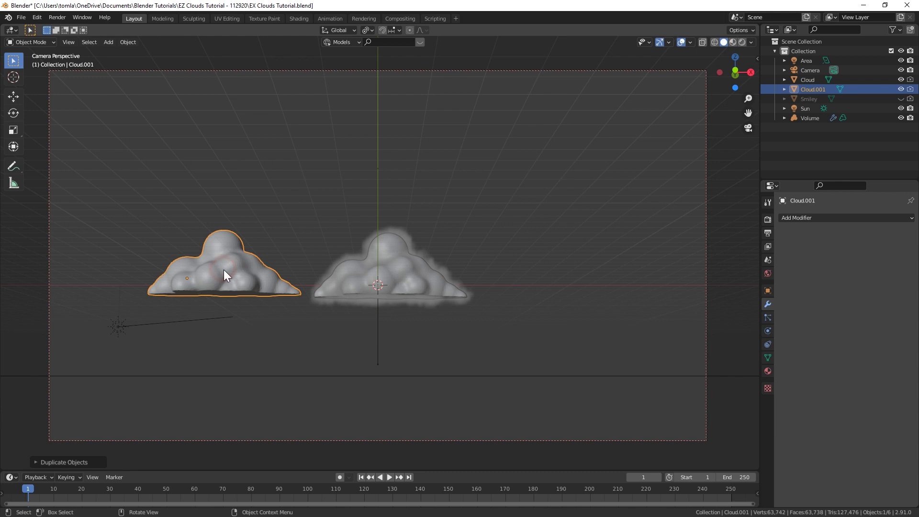
- Place another Cloud copy to the right, rotated 90 degrees about Z
{"action": "key", "text": "shift+d"}
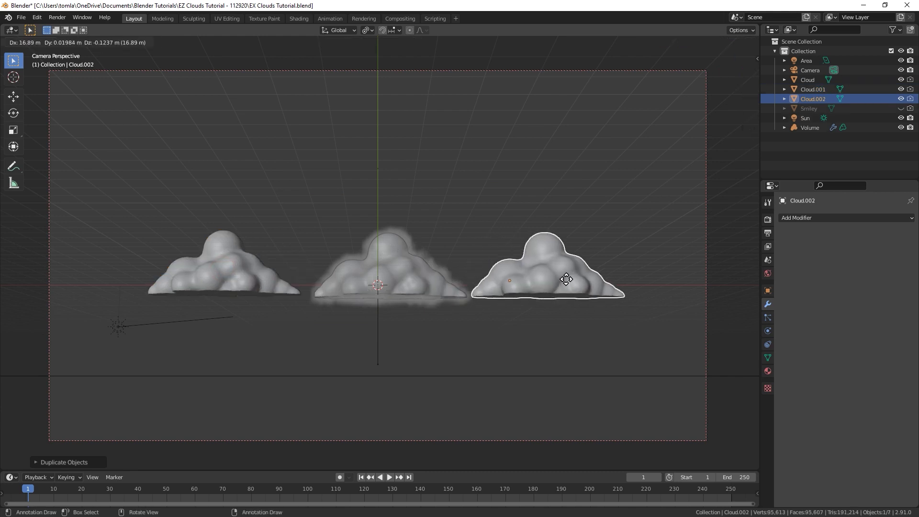
{"action": "left_click", "coordinate": [568, 296]}
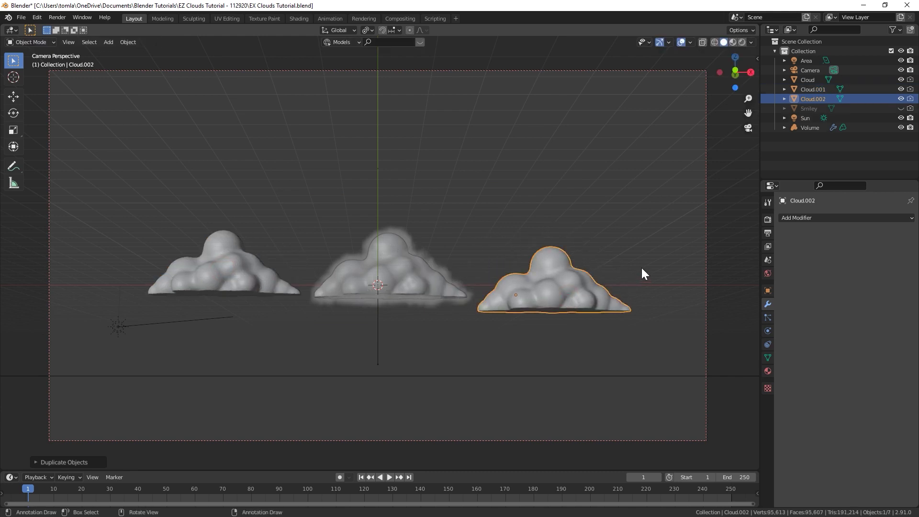
{"action": "type", "text": "rz90"}
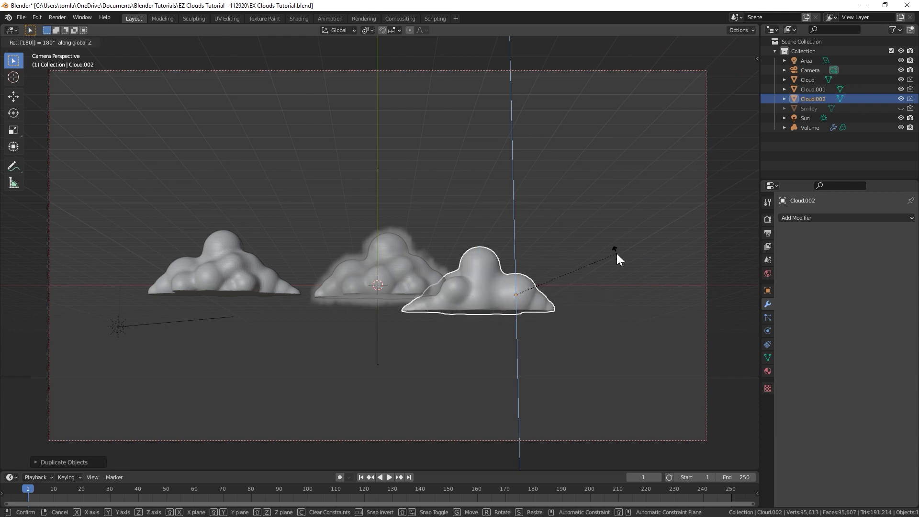
{"action": "key", "text": "Return"}
- From top view, add smaller scaled-down cloud copies scattered around the originals
{"action": "left_click", "coordinate": [230, 275]}
{"action": "key", "text": "KP_7"}
{"action": "scroll", "coordinate": [230, 274], "scroll_direction": "down", "scroll_amount": 3}
{"action": "left_click", "coordinate": [620, 274]}
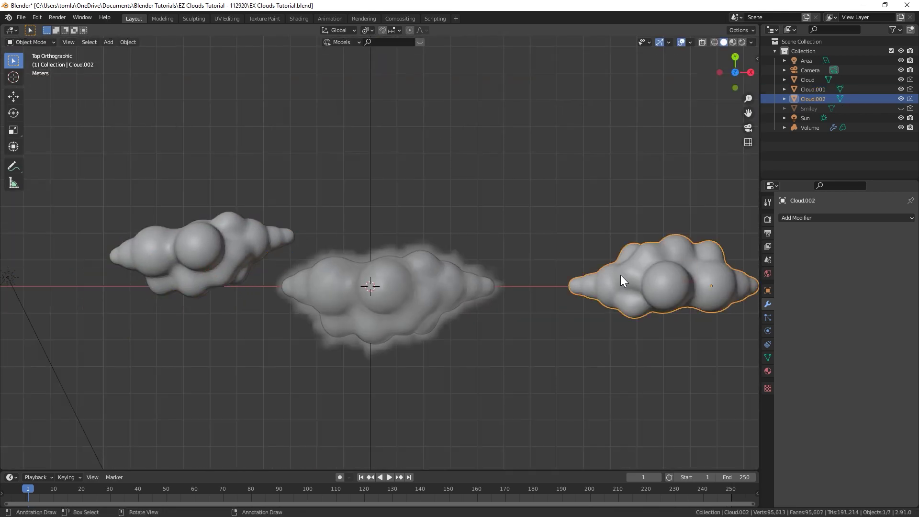
{"action": "scroll", "coordinate": [620, 275], "scroll_direction": "down", "scroll_amount": 3}
{"action": "left_click", "coordinate": [312, 283]}
{"action": "key", "text": "shift+d"}
{"action": "key", "text": "s"}
{"action": "left_click", "coordinate": [366, 304]}
{"action": "key", "text": "shift+d"}
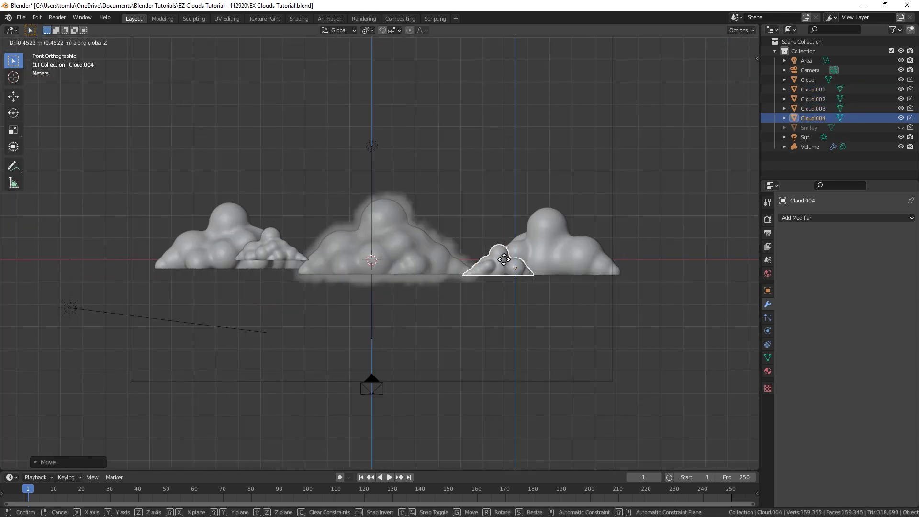
{"action": "left_click", "coordinate": [283, 249]}
{"action": "left_click", "coordinate": [455, 203]}
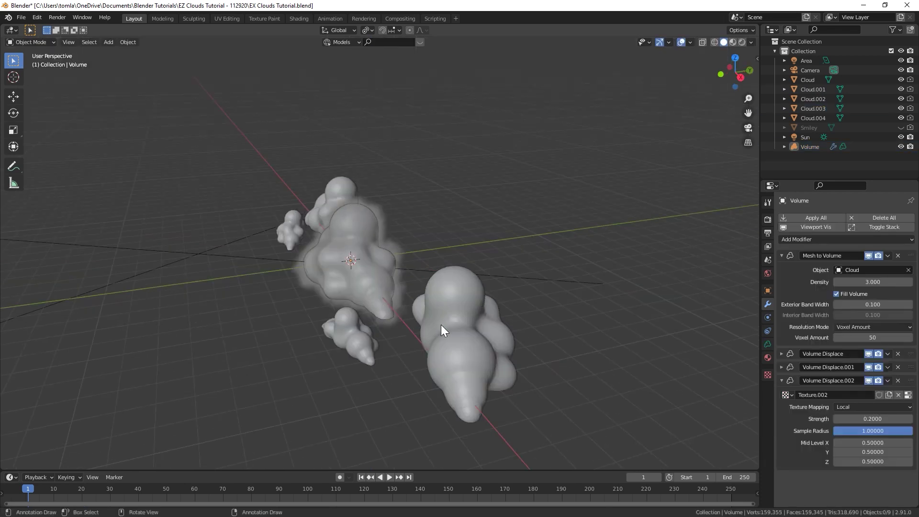
- Hide the Volume and join Cloud.001–Cloud.004 into the active Cloud object with Ctrl+J
{"action": "left_click", "coordinate": [365, 282]}
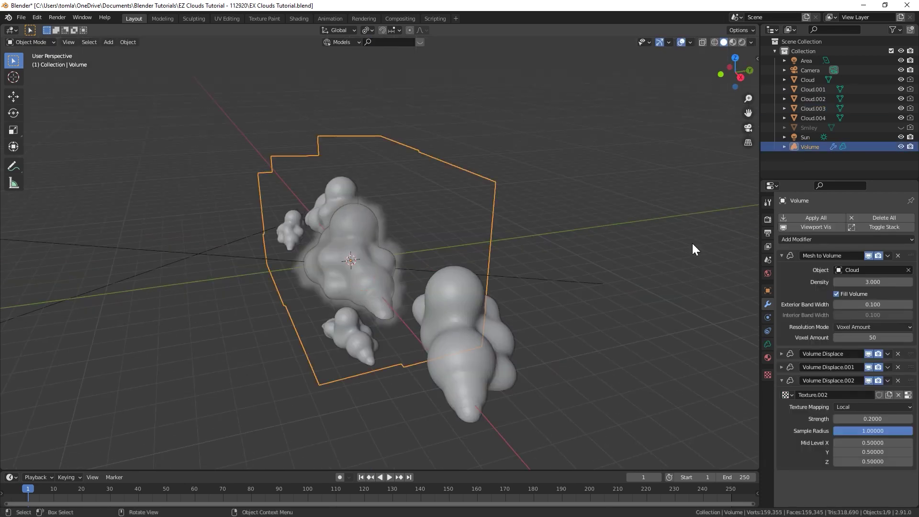
{"action": "left_click", "coordinate": [900, 147]}
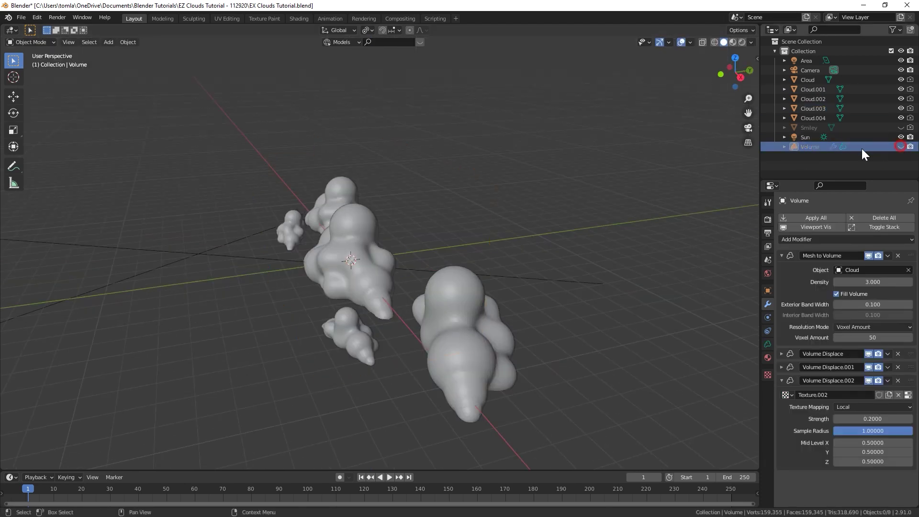
{"action": "left_click", "coordinate": [368, 229]}
{"action": "left_click", "coordinate": [326, 198], "text": "shift"}
{"action": "left_click", "coordinate": [292, 234], "text": "shift"}
{"action": "left_click", "coordinate": [356, 335], "text": "shift"}
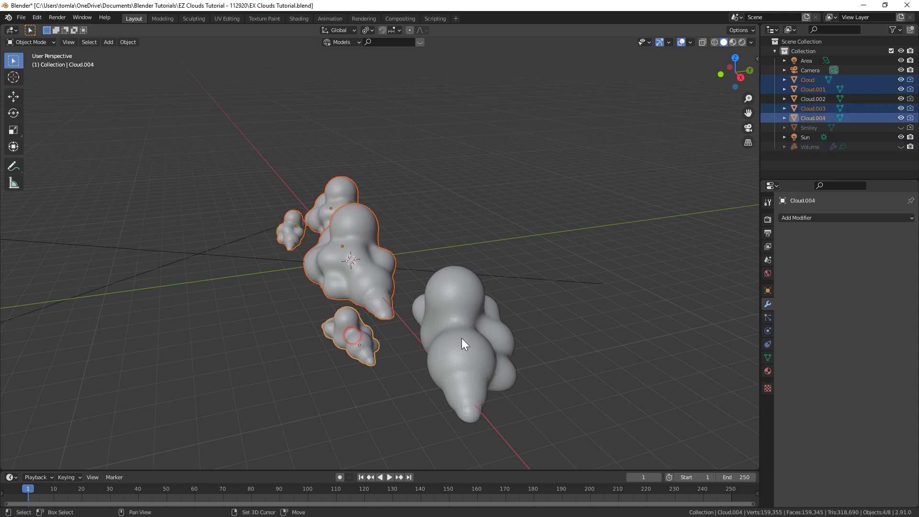
{"action": "left_click", "coordinate": [462, 338], "text": "shift"}
{"action": "left_click", "coordinate": [371, 290], "text": "shift"}
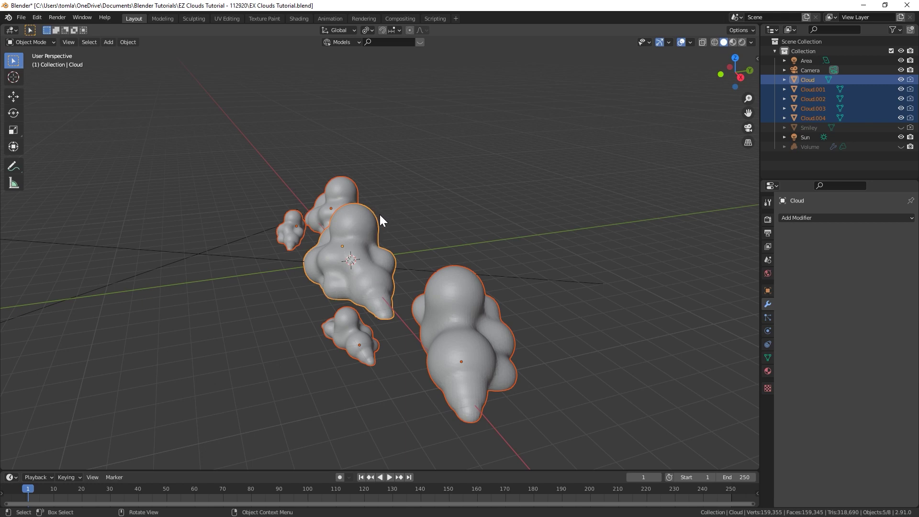
{"action": "key", "text": "ctrl+j"}
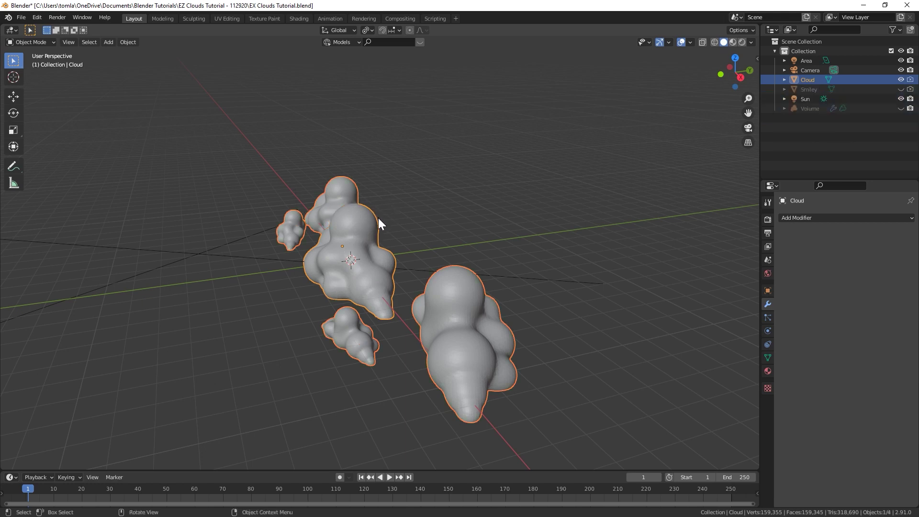
{"action": "middle_click_drag", "start_coordinate": [344, 306], "coordinate": [480, 252]}
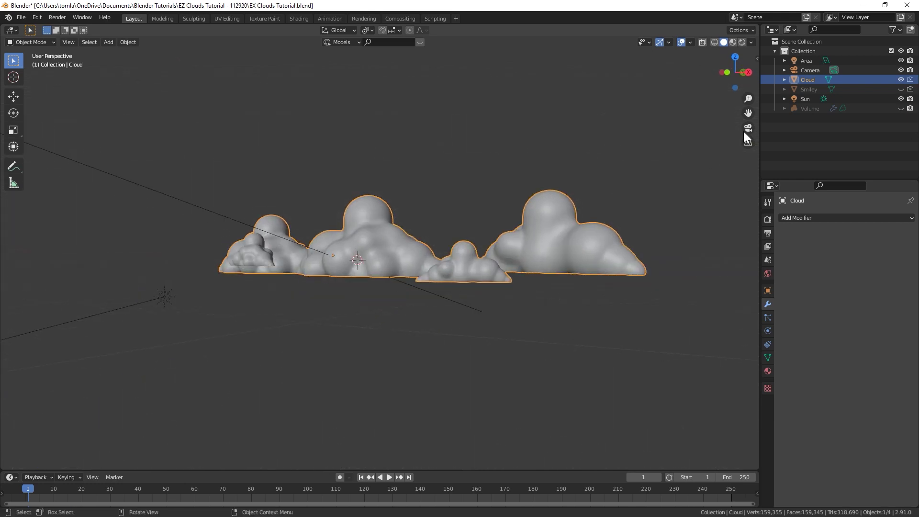
- Hide the joined Cloud, show the Volume, and set its Voxel Amount to 512 in camera view
{"action": "left_click", "coordinate": [900, 79]}
{"action": "left_click", "coordinate": [901, 108]}
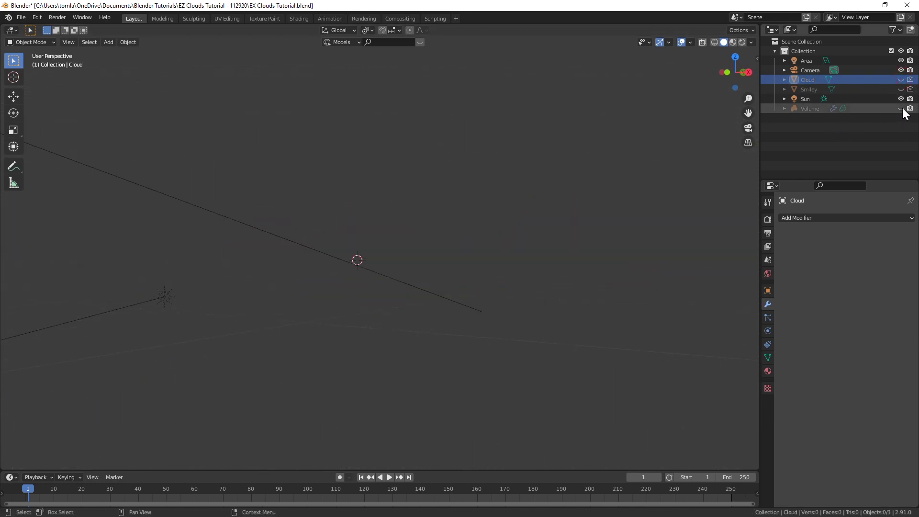
{"action": "middle_click_drag", "start_coordinate": [424, 201], "coordinate": [355, 261]}
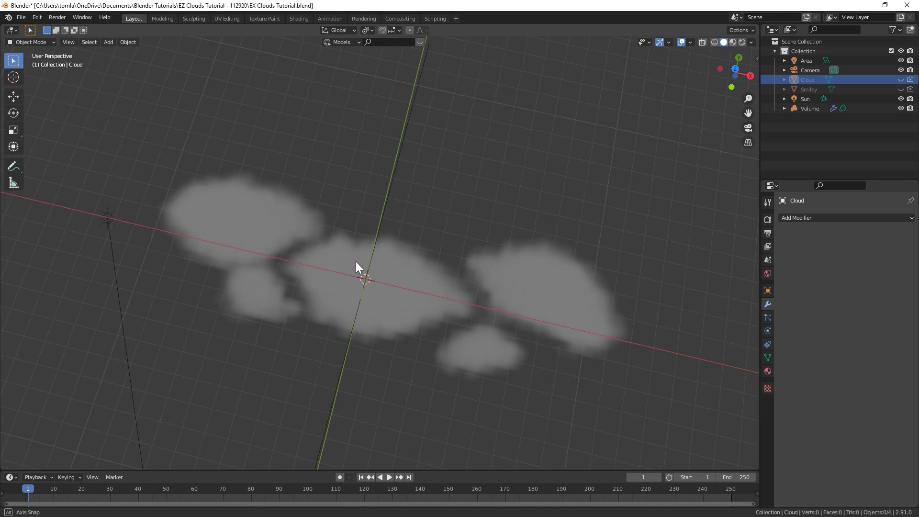
{"action": "key", "text": "KP_0"}
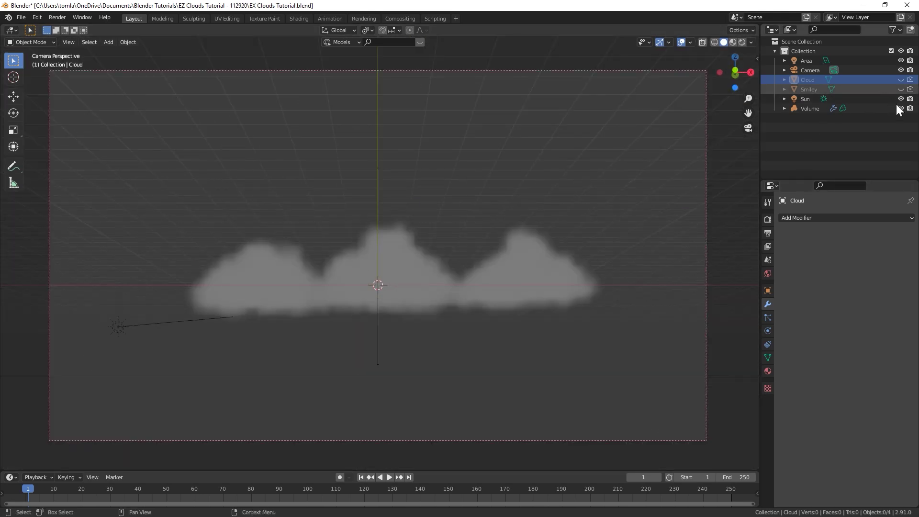
{"action": "left_click", "coordinate": [481, 287]}
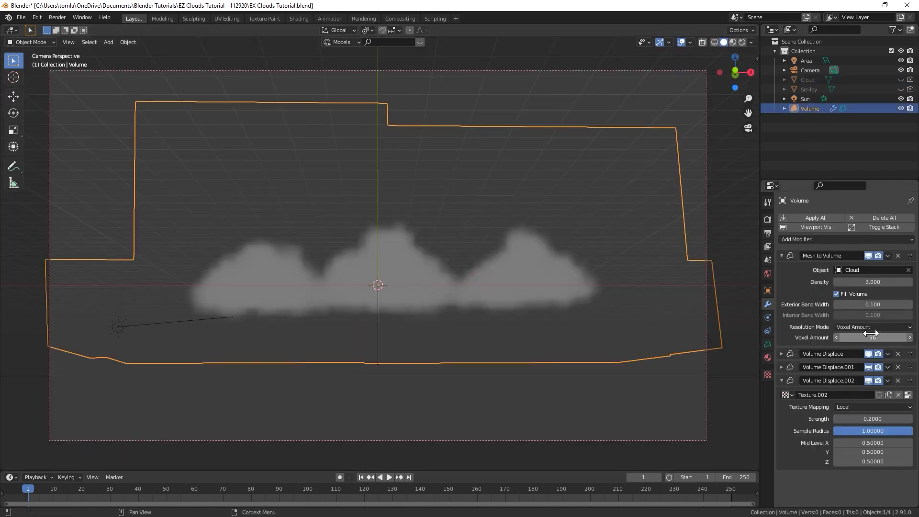
{"action": "left_click", "coordinate": [870, 334]}
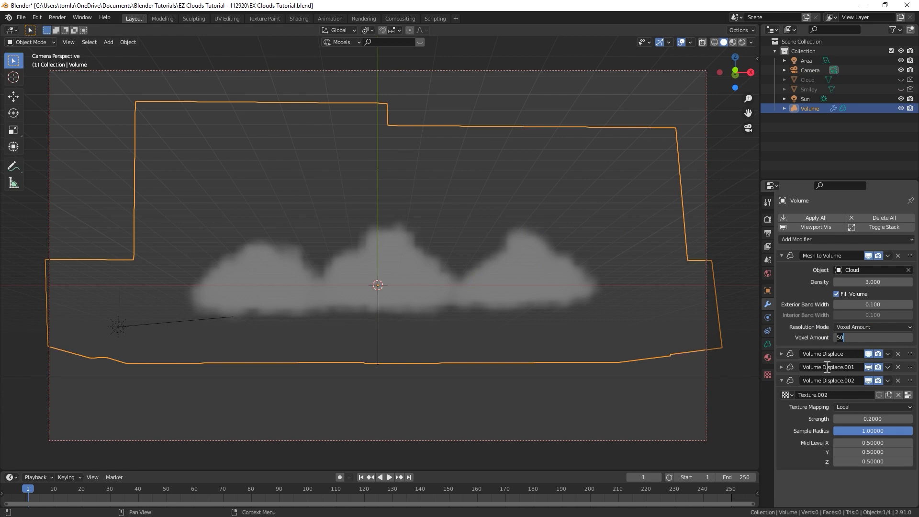
{"action": "type", "text": "512"}
{"action": "key", "text": "Return"}
{"action": "middle_click_drag", "start_coordinate": [452, 311], "coordinate": [435, 246]}
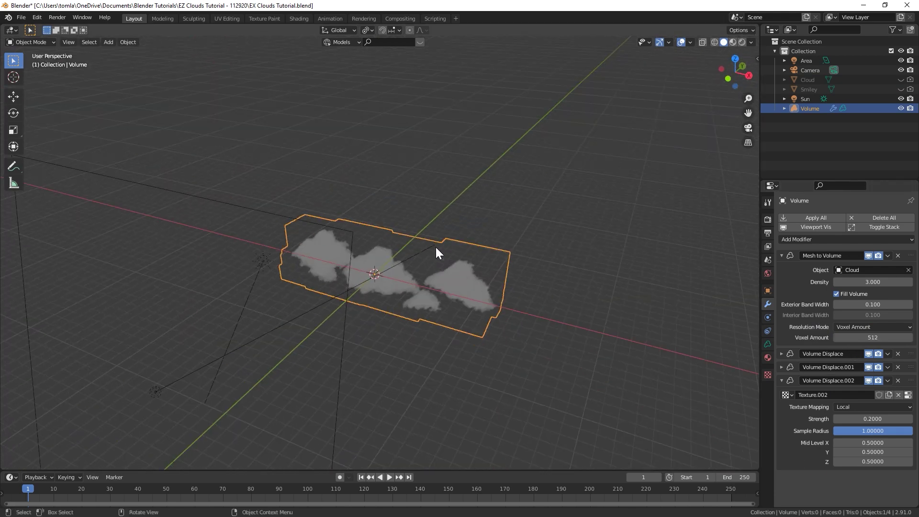
{"action": "key", "text": "KP_0"}
- Select the scene camera
{"action": "left_click", "coordinate": [708, 139]}
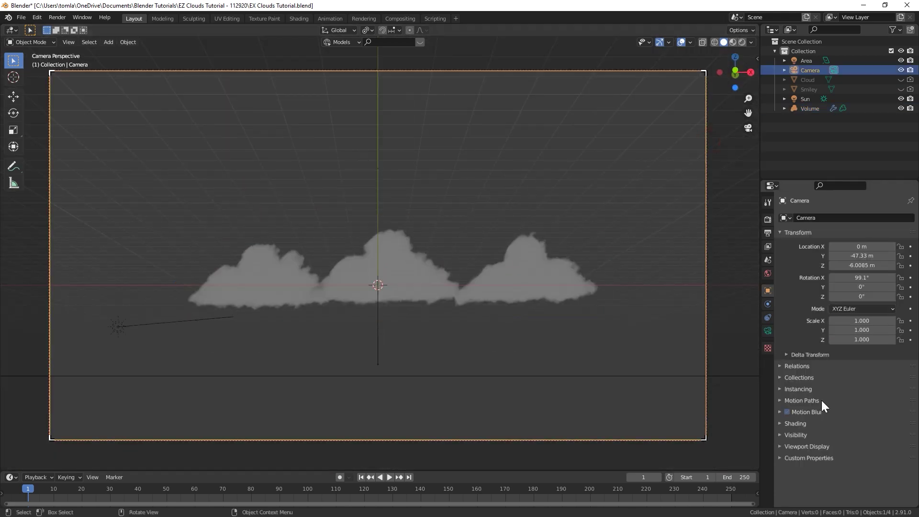